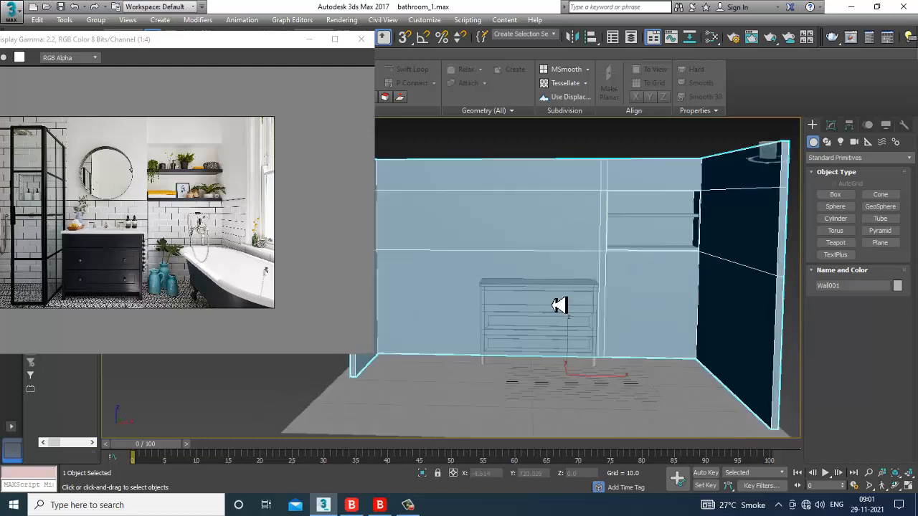
# Step: Draw a thin cylinder disc in the Front view, radius 36.012 and height 4.849
pyautogui.scroll(3, 549, 303)
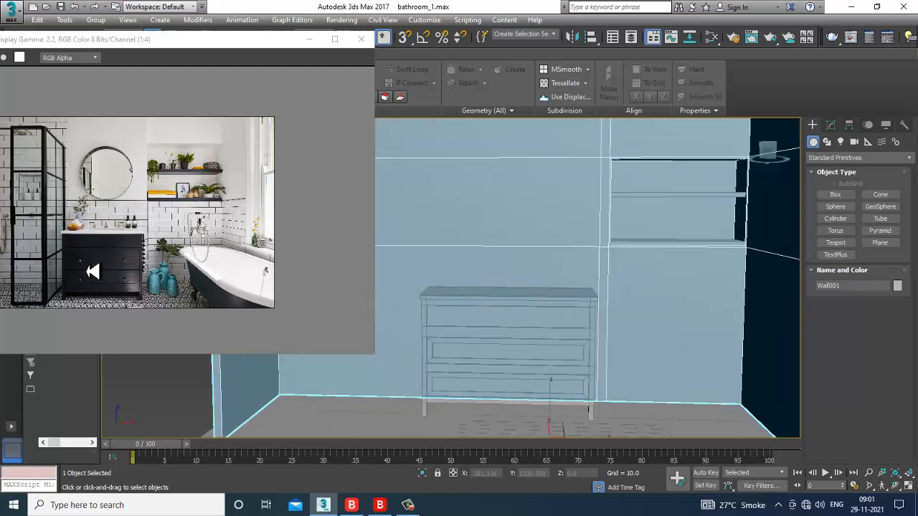
pyautogui.click(105, 247)
pyautogui.scroll(2, 114, 257)
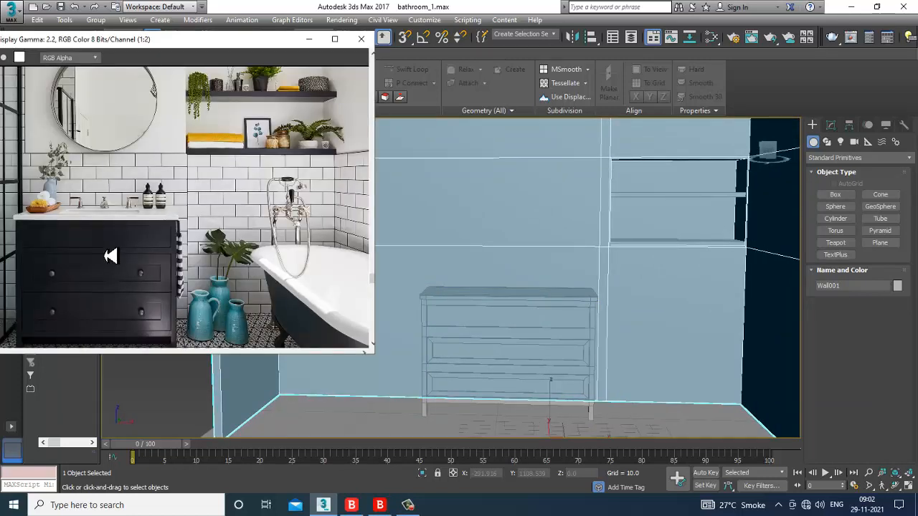
pyautogui.keyDown('alt'); pyautogui.moveTo(570, 275); pyautogui.dragTo(563, 300, button='middle'); pyautogui.keyUp('alt')
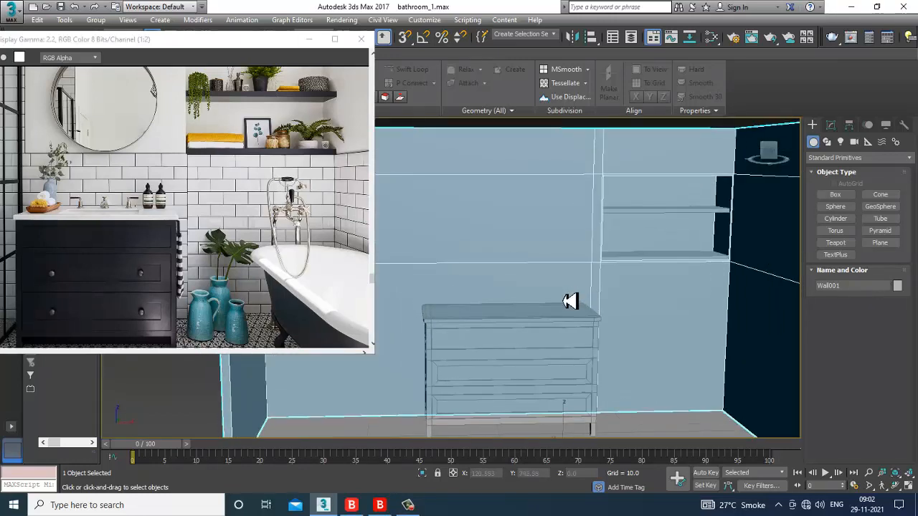
pyautogui.scroll(-6, 570, 301)
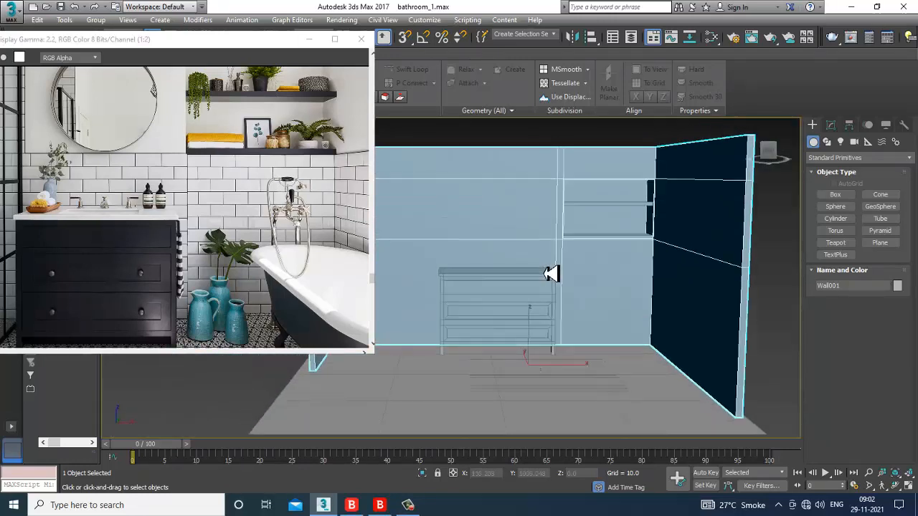
pyautogui.moveTo(551, 274); pyautogui.dragTo(553, 275, button='middle')
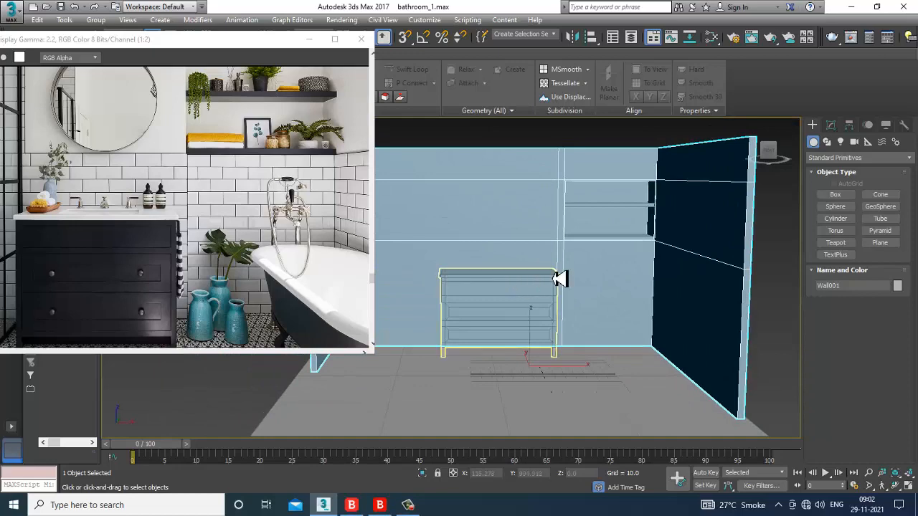
pyautogui.keyDown('alt'); pyautogui.moveTo(511, 254); pyautogui.dragTo(529, 301, button='middle'); pyautogui.keyUp('alt')
pyautogui.scroll(5, 529, 317)
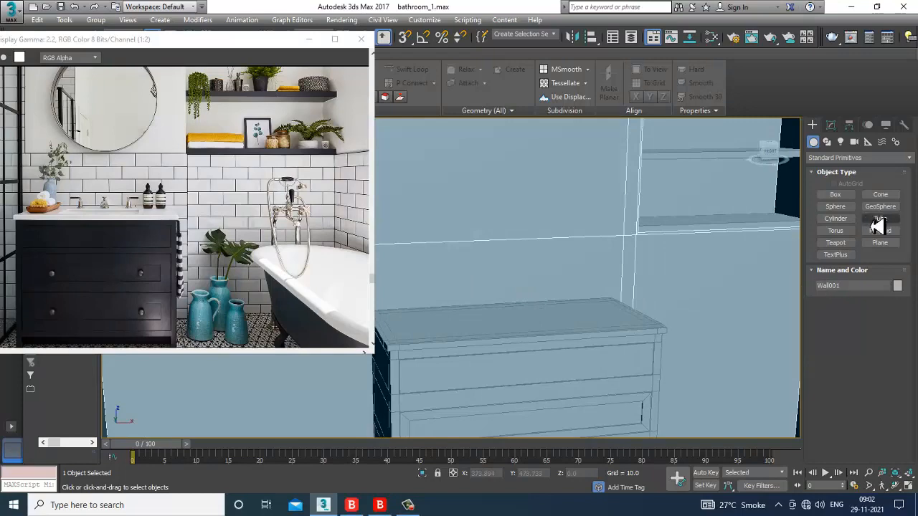
pyautogui.click(839, 221)
pyautogui.hotkey('alt', 'w')
pyautogui.moveTo(616, 217); pyautogui.dragTo(636, 244, button='middle')
pyautogui.hotkey('alt', 'w')
pyautogui.moveTo(663, 210); pyautogui.dragTo(592, 292, button='middle')
pyautogui.scroll(-2, 614, 250)
pyautogui.moveTo(552, 215); pyautogui.dragTo(609, 263)
pyautogui.click(607, 255)
# Step: Raise the disc's Sides to 30 in the Modify panel for a smooth edge
pyautogui.press('w')
pyautogui.hotkey('alt', 'w')
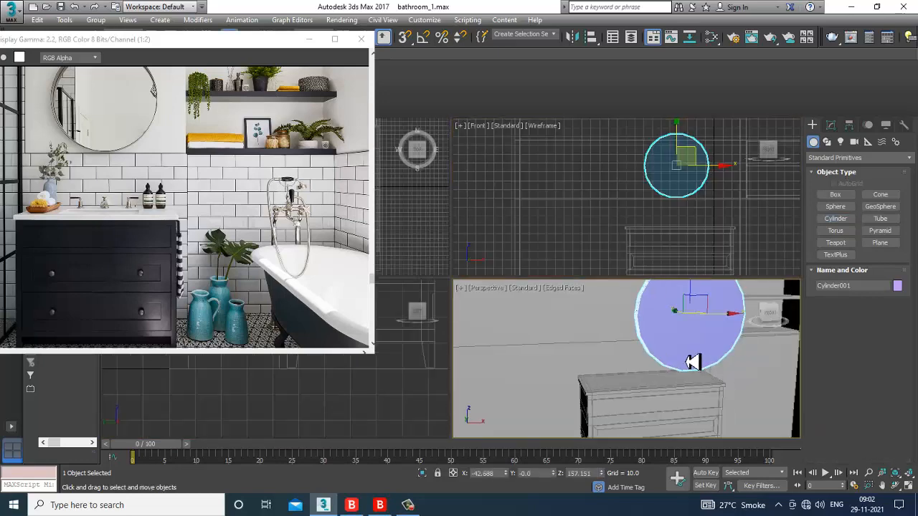
pyautogui.scroll(-1, 693, 360)
pyautogui.press('z')
pyautogui.hotkey('alt', 'w')
pyautogui.hotkey('alt', 'w')
pyautogui.keyDown('alt'); pyautogui.moveTo(647, 334); pyautogui.dragTo(666, 330, button='middle'); pyautogui.keyUp('alt')
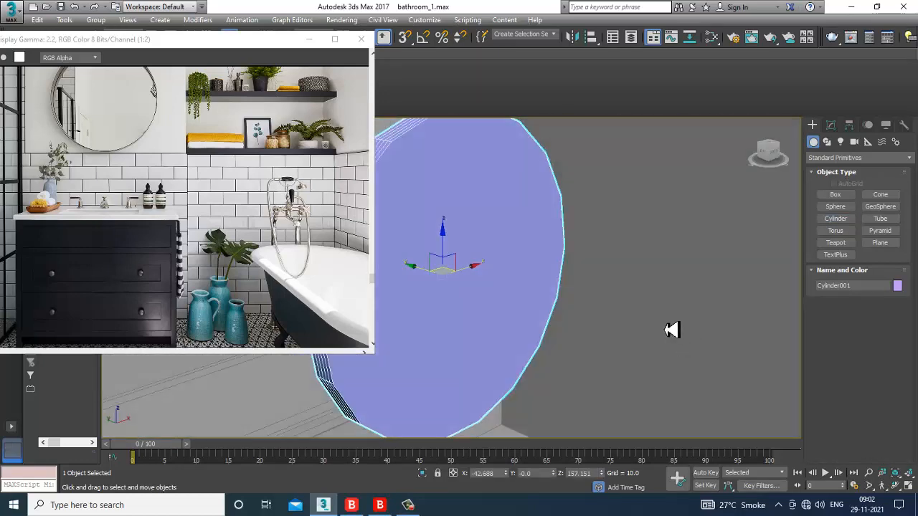
pyautogui.scroll(-7, 646, 298)
pyautogui.click(830, 125)
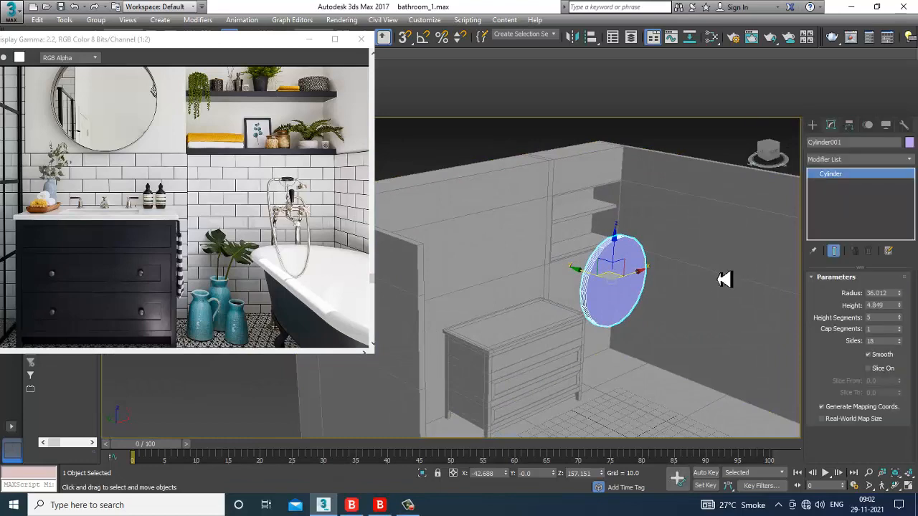
pyautogui.scroll(4, 713, 281)
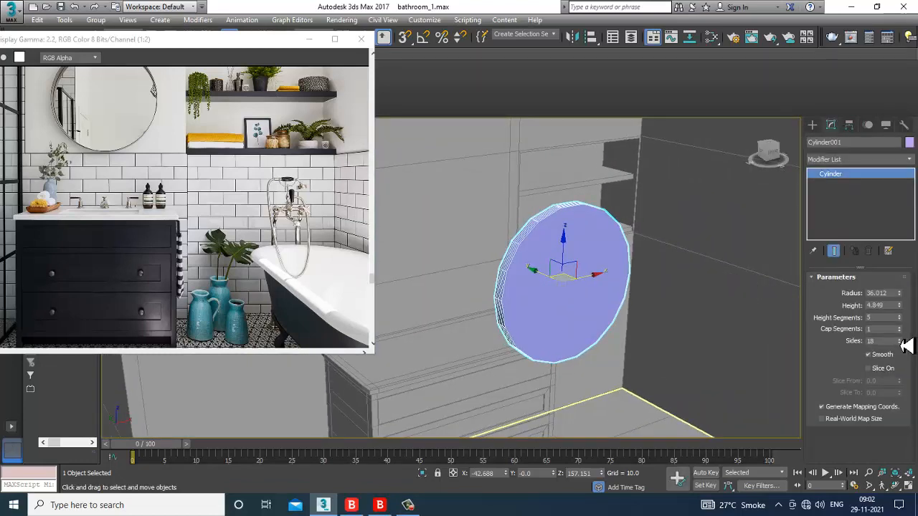
pyautogui.moveTo(904, 345); pyautogui.dragTo(905, 345)
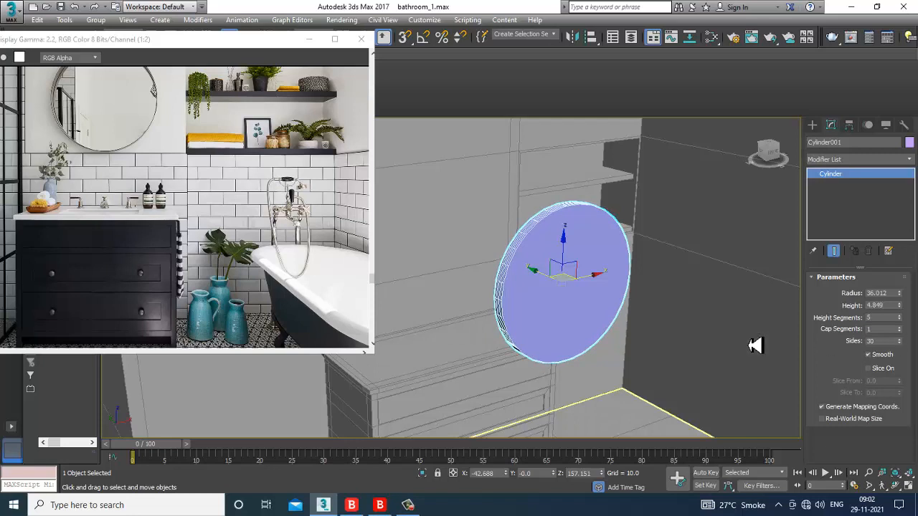
# Step: Move the disc onto the wall above the vanity and check it against the reference photo
pyautogui.keyDown('alt'); pyautogui.moveTo(617, 336); pyautogui.dragTo(561, 290, button='middle'); pyautogui.keyUp('alt')
pyautogui.moveTo(561, 289); pyautogui.dragTo(596, 290, button='middle')
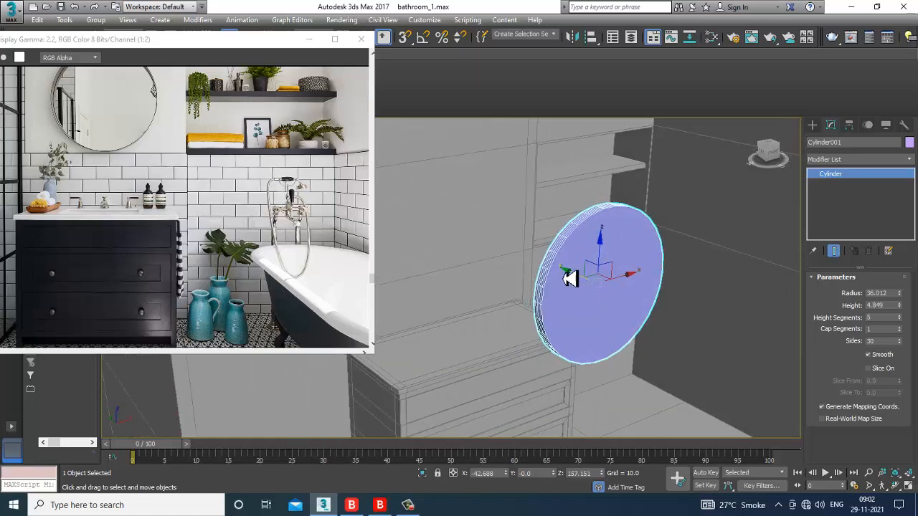
pyautogui.moveTo(570, 279); pyautogui.dragTo(408, 228)
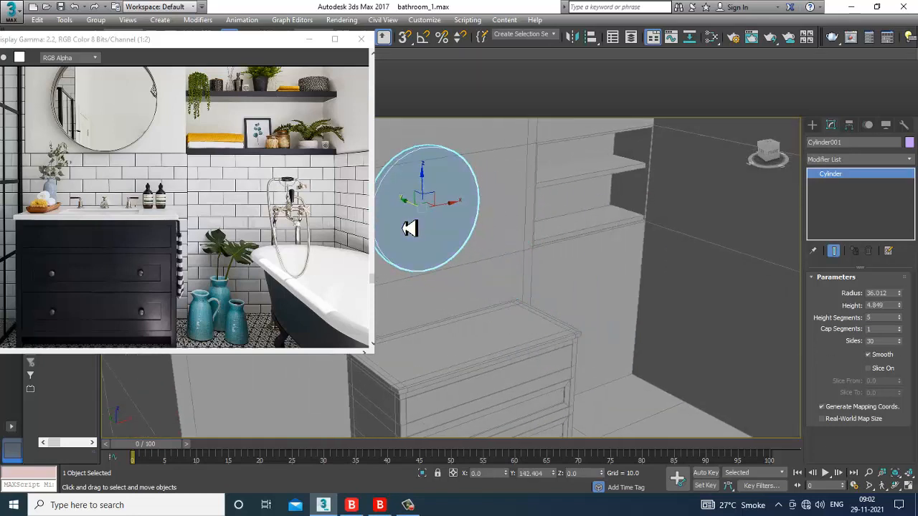
pyautogui.keyDown('alt'); pyautogui.moveTo(438, 236); pyautogui.dragTo(552, 246, button='middle'); pyautogui.keyUp('alt')
pyautogui.keyDown('alt'); pyautogui.moveTo(476, 266); pyautogui.dragTo(564, 280, button='middle'); pyautogui.keyUp('alt')
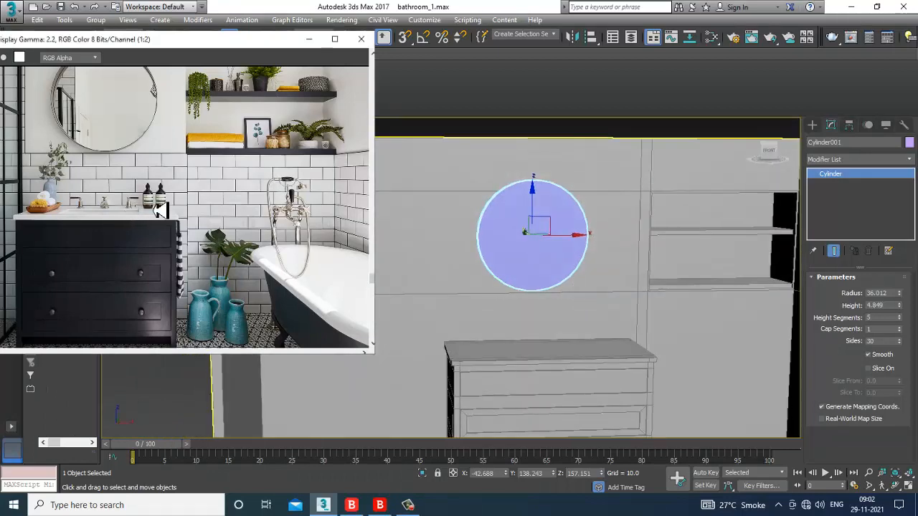
pyautogui.scroll(-2, 167, 215)
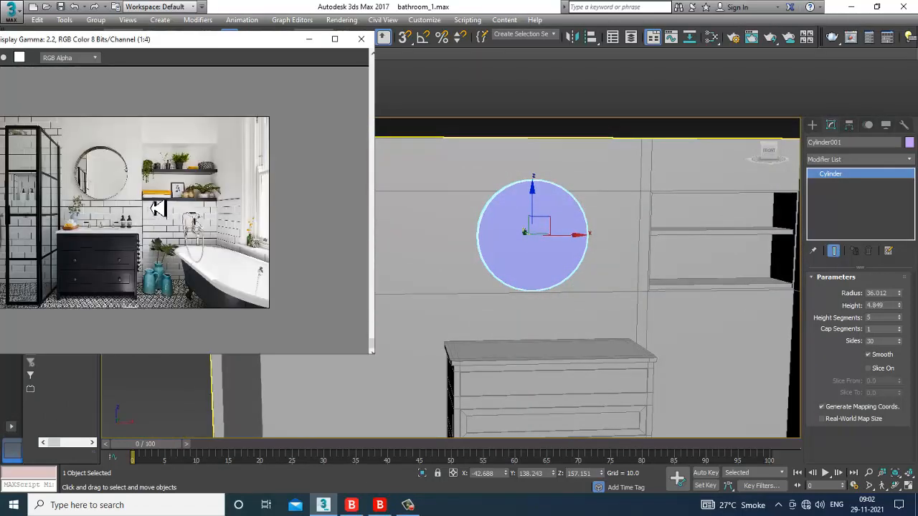
pyautogui.scroll(2, 152, 182)
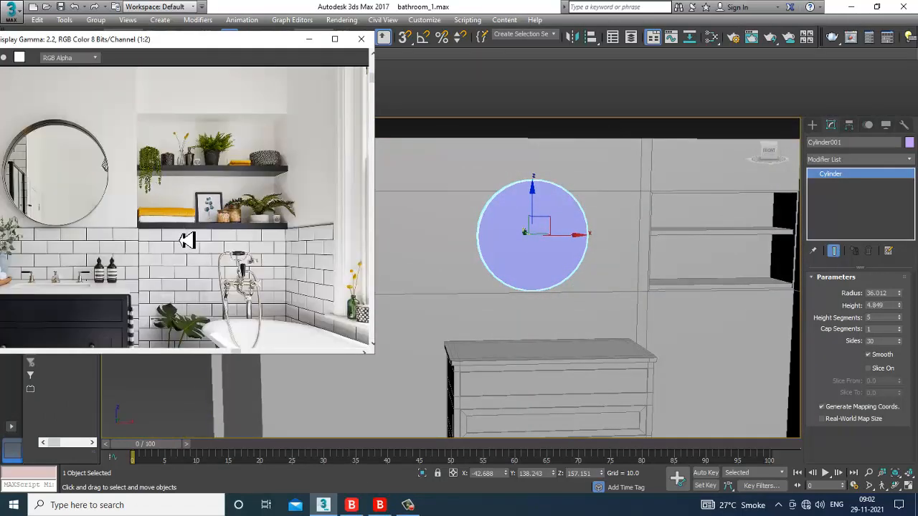
pyautogui.moveTo(186, 240); pyautogui.dragTo(287, 158, button='middle')
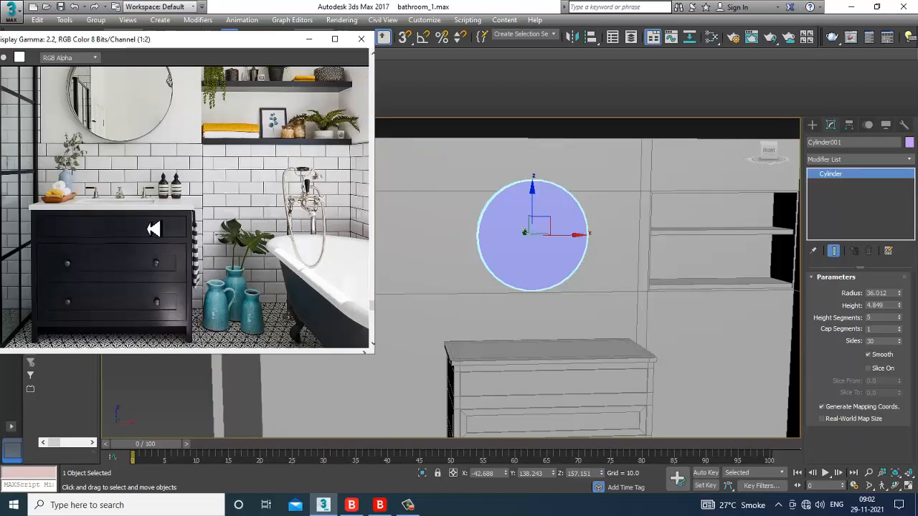
pyautogui.scroll(1, 112, 224)
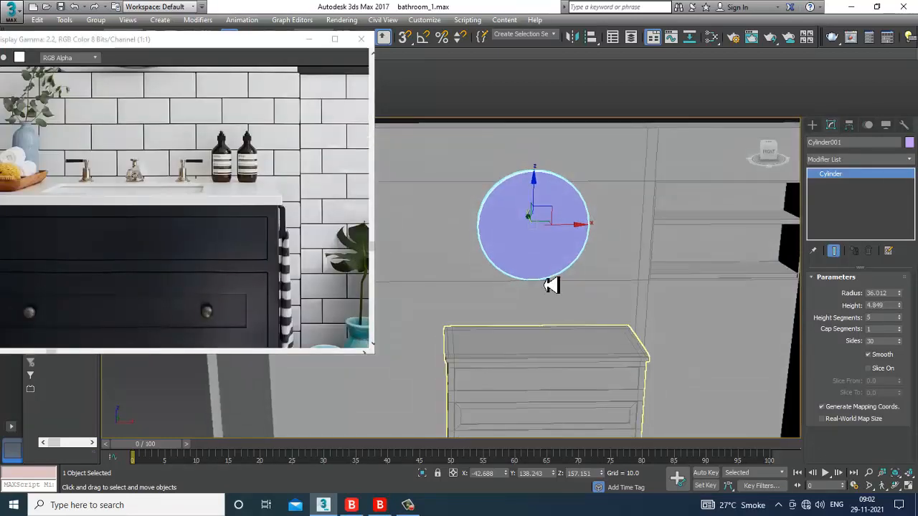
# Step: Convert the vanity cabinet Box003 to an Editable Poly
pyautogui.keyDown('alt'); pyautogui.moveTo(549, 282); pyautogui.dragTo(539, 263, button='middle'); pyautogui.keyUp('alt')
pyautogui.click(539, 263)
pyautogui.scroll(3, 539, 263)
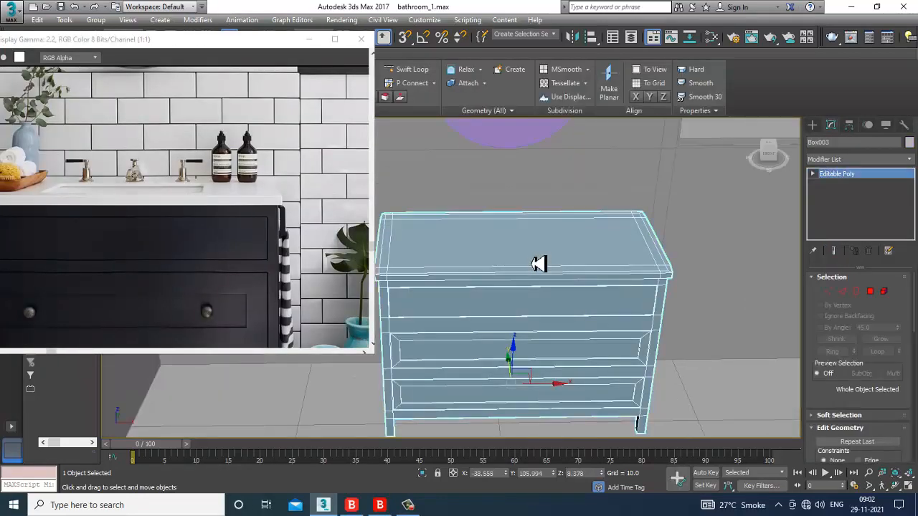
pyautogui.rightClick(521, 256)
pyautogui.moveTo(583, 369)
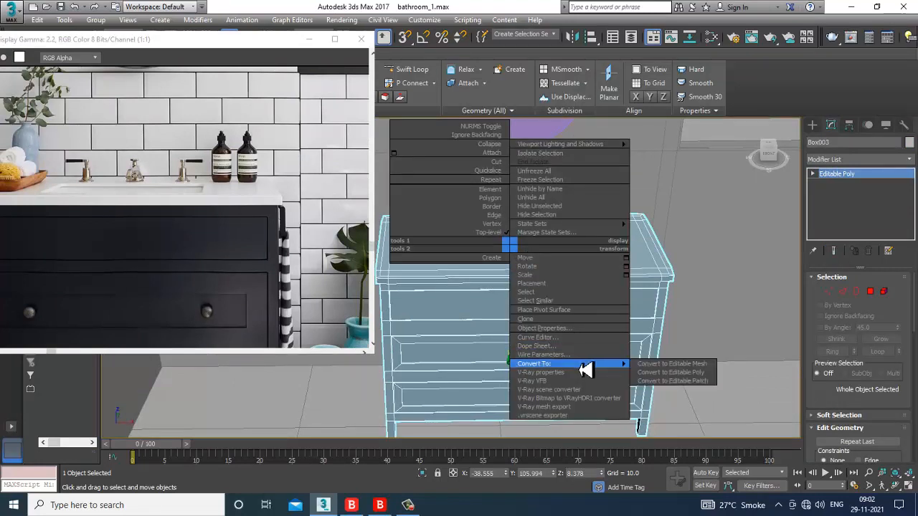
pyautogui.click(681, 376)
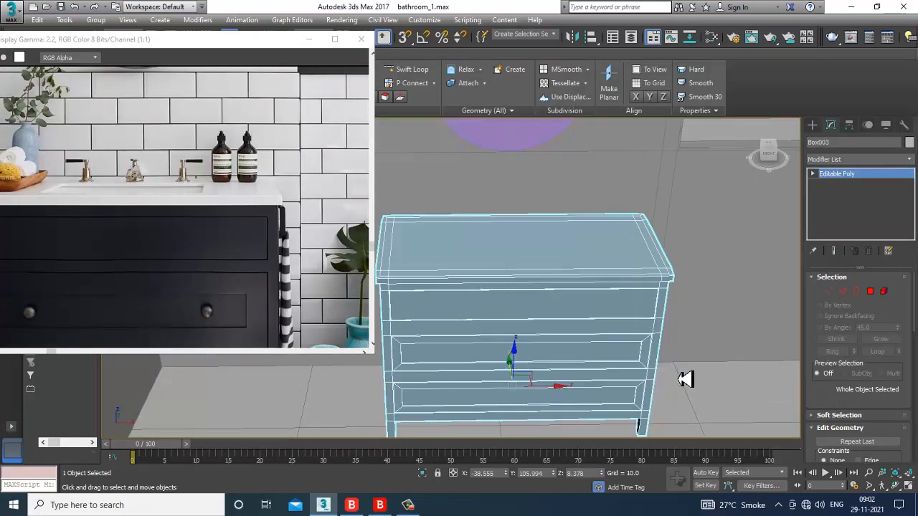
# Step: Add two vertical Swift Loop edge loops across the cabinet, then switch to Vertex mode
pyautogui.click(407, 69)
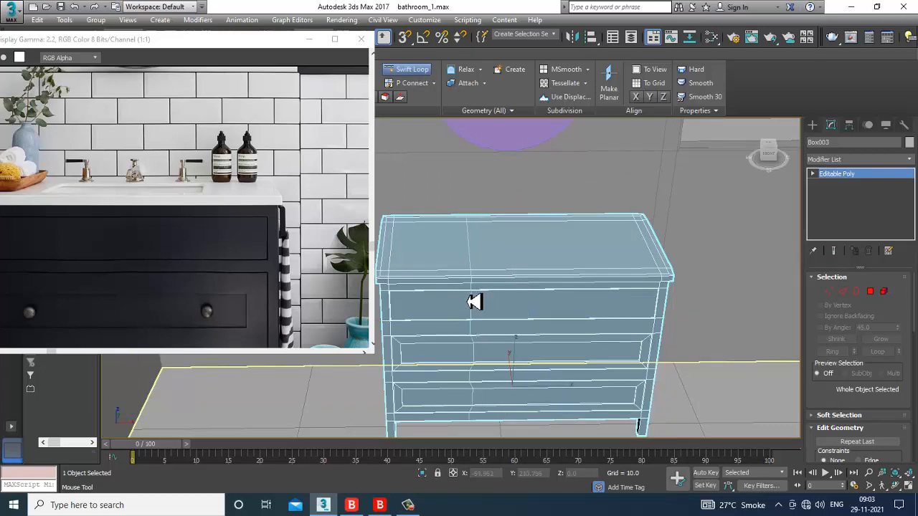
pyautogui.moveTo(97, 174); pyautogui.dragTo(174, 162, button='middle')
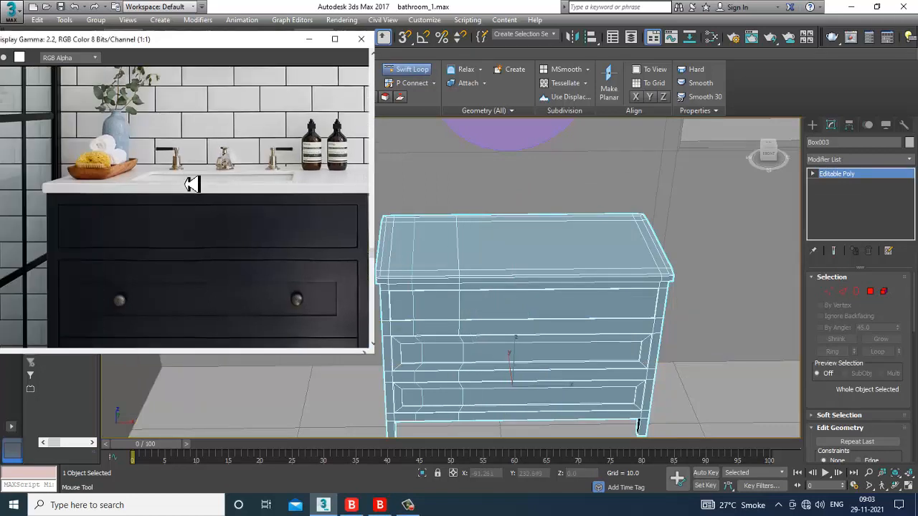
pyautogui.moveTo(309, 240); pyautogui.dragTo(216, 228, button='middle')
pyautogui.keyDown('alt'); pyautogui.moveTo(547, 296); pyautogui.dragTo(537, 299, button='middle'); pyautogui.keyUp('alt')
pyautogui.moveTo(108, 216); pyautogui.dragTo(134, 225, button='middle')
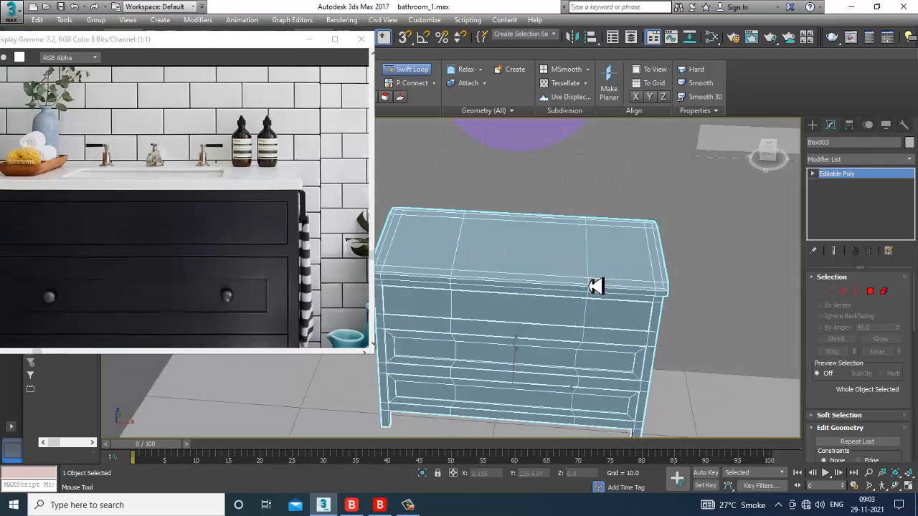
pyautogui.keyDown('alt'); pyautogui.moveTo(594, 285); pyautogui.dragTo(578, 303, button='middle'); pyautogui.keyUp('alt')
pyautogui.press('w')
pyautogui.hotkey('alt', 'w')
pyautogui.hotkey('alt', 'w')
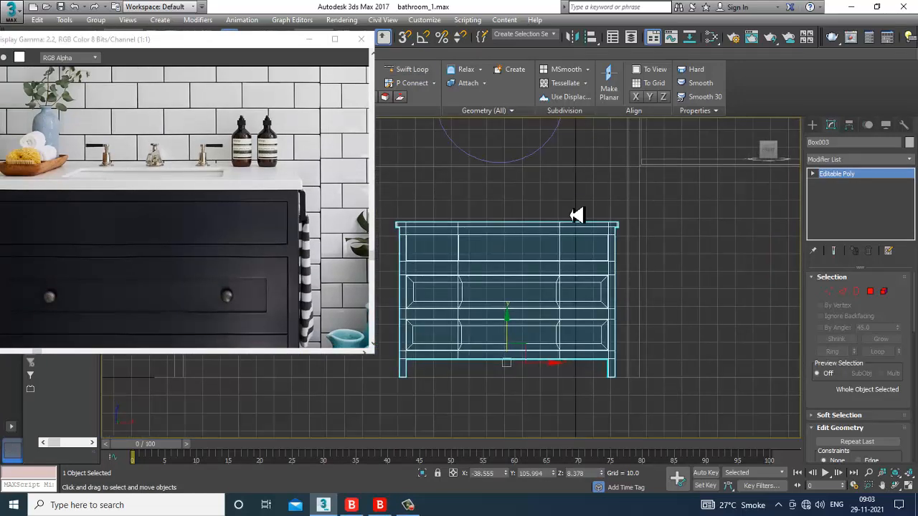
pyautogui.press('1')
# Step: Reposition the vertex columns of both edge loops to frame a central panel
pyautogui.hotkey('alt', 'w')
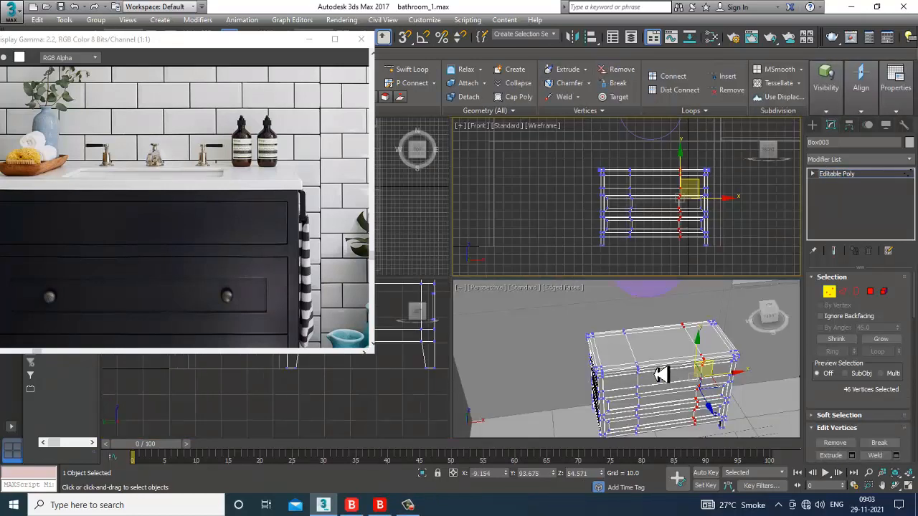
pyautogui.moveTo(649, 262); pyautogui.dragTo(649, 263)
pyautogui.hotkey('alt', 'w')
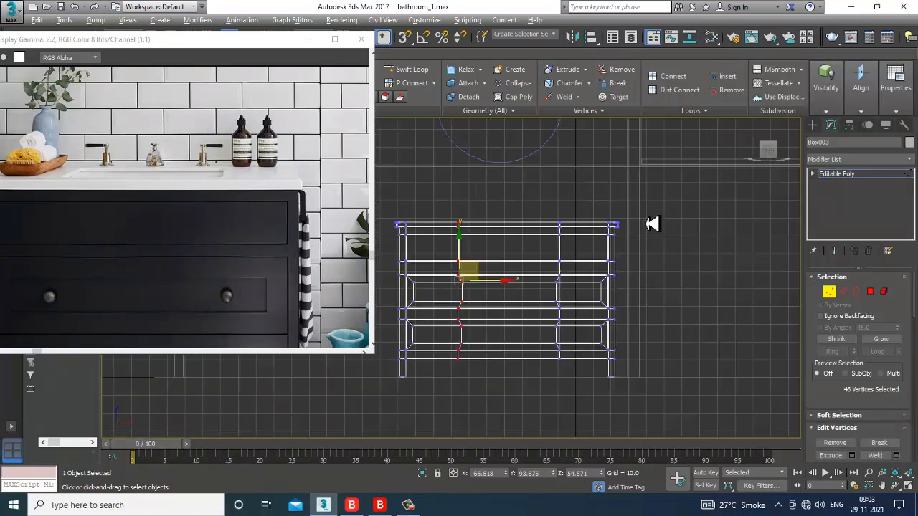
pyautogui.moveTo(577, 209); pyautogui.dragTo(621, 193, button='middle')
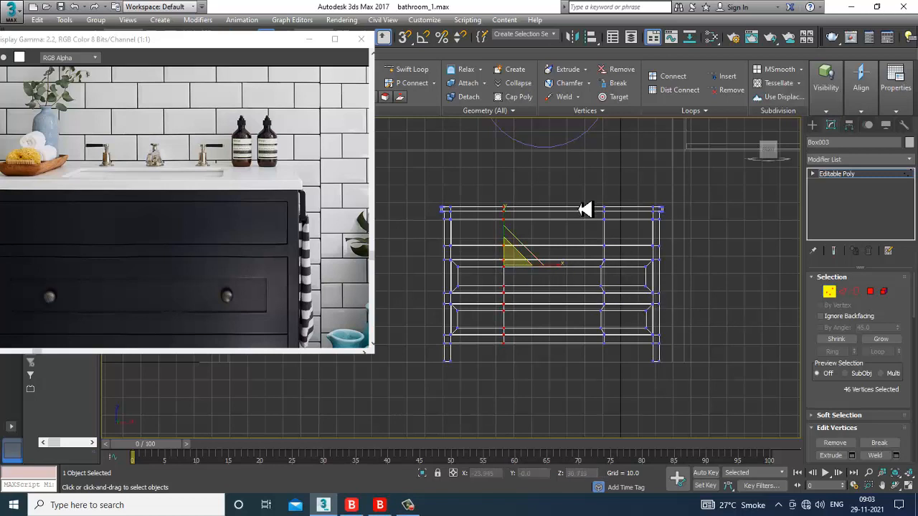
pyautogui.moveTo(615, 343); pyautogui.dragTo(616, 337)
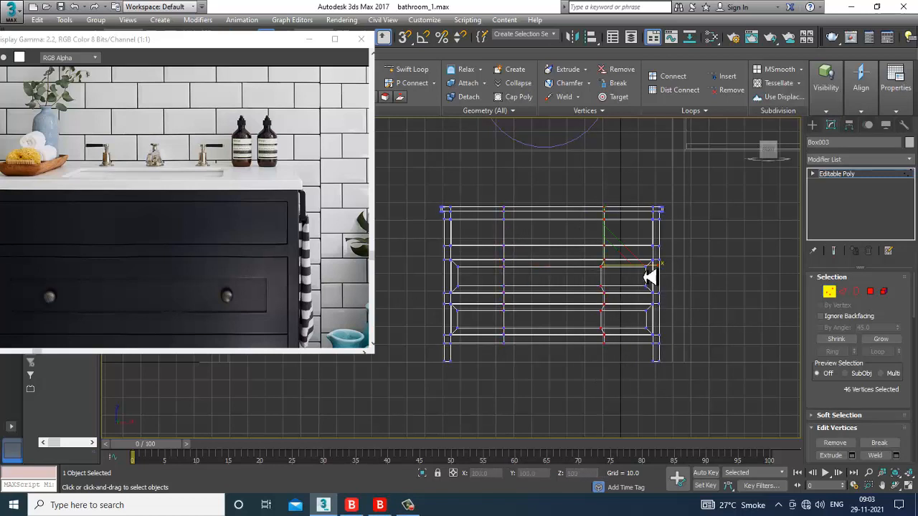
# Step: Maximize the Perspective view and select the cabinet's top polygon in Polygon mode
pyautogui.hotkey('alt', 'w')
pyautogui.hotkey('alt', 'w')
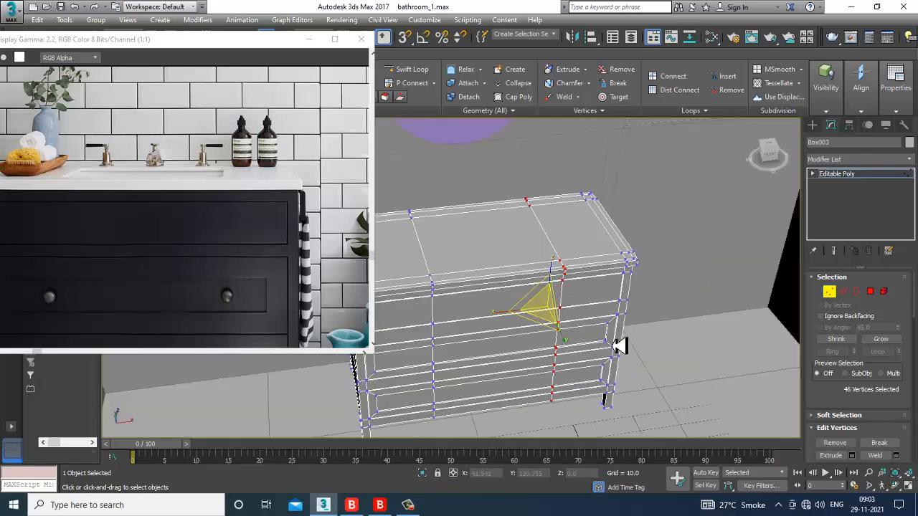
pyautogui.keyDown('alt'); pyautogui.moveTo(618, 346); pyautogui.dragTo(608, 309, button='middle'); pyautogui.keyUp('alt')
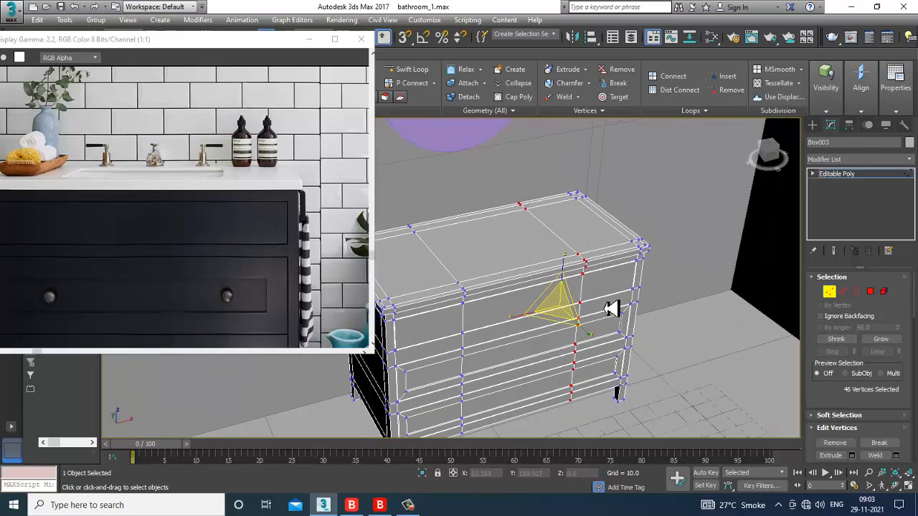
pyautogui.click(870, 292)
pyautogui.click(527, 253)
pyautogui.keyDown('alt'); pyautogui.moveTo(544, 246); pyautogui.dragTo(567, 280, button='middle'); pyautogui.keyUp('alt')
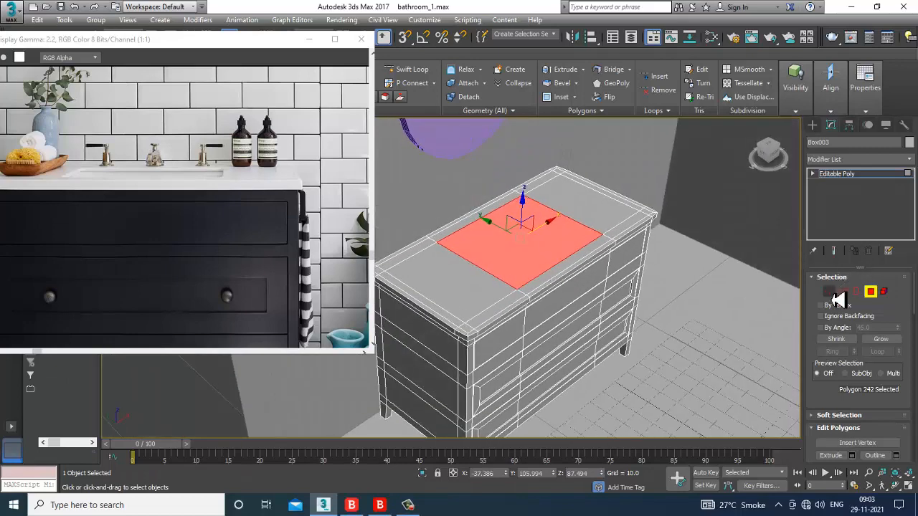
# Step: Inset the selected top panel with a reduced amount, leaving a countertop border
pyautogui.click(844, 293)
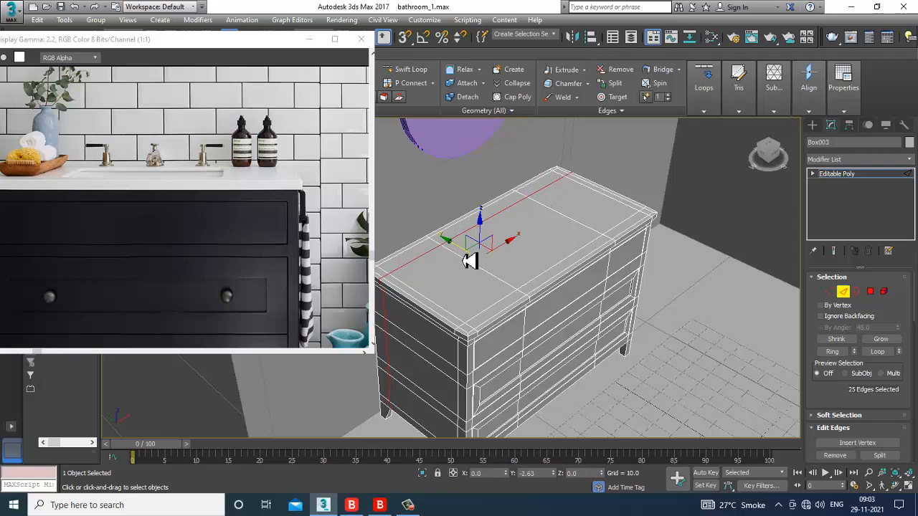
pyautogui.keyDown('alt'); pyautogui.moveTo(468, 258); pyautogui.dragTo(637, 270, button='middle'); pyautogui.keyUp('alt')
pyautogui.click(870, 292)
pyautogui.scroll(3, 549, 256)
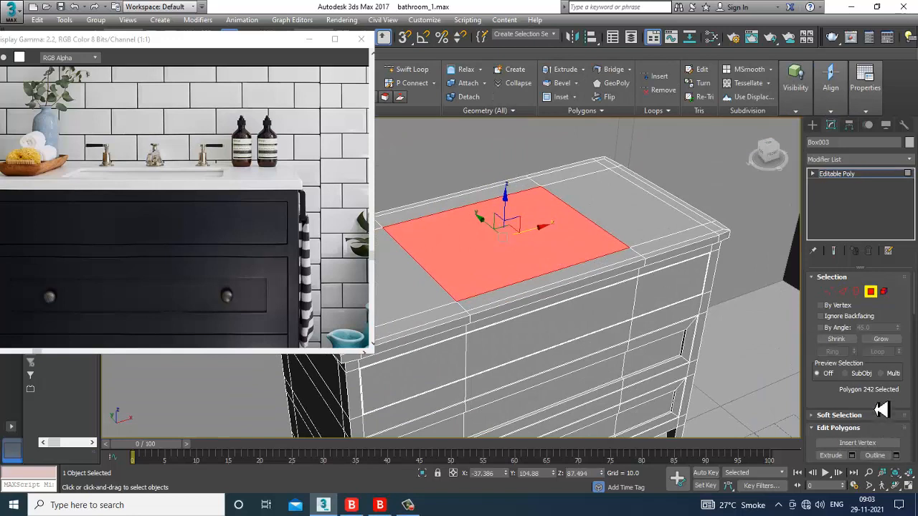
pyautogui.scroll(-3, 880, 409)
pyautogui.click(895, 399)
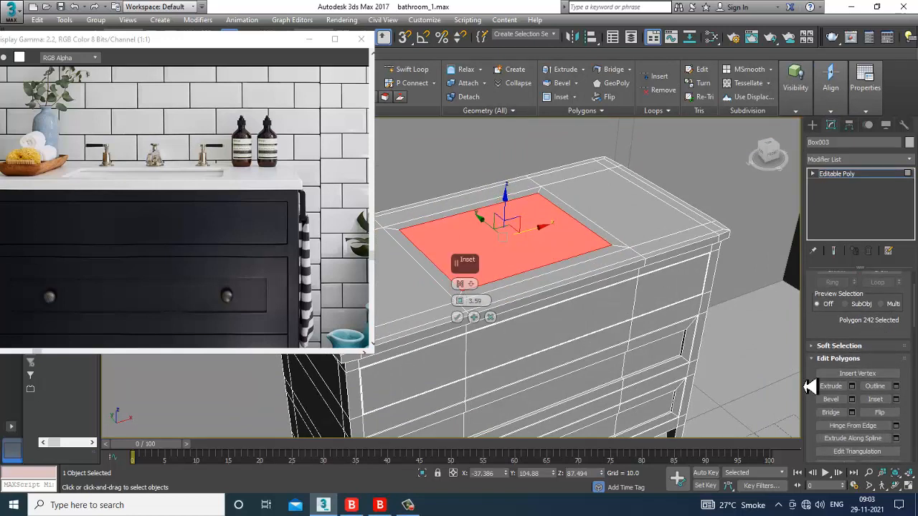
pyautogui.moveTo(466, 310); pyautogui.dragTo(468, 315)
pyautogui.click(460, 320)
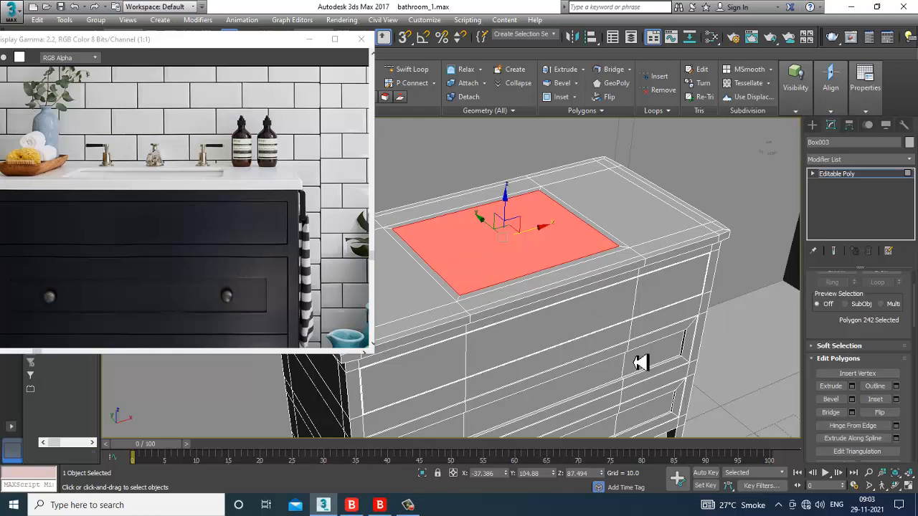
# Step: Bevel the inset panel with negative height to sink the basin recess
pyautogui.click(852, 400)
pyautogui.moveTo(459, 301); pyautogui.dragTo(485, 398)
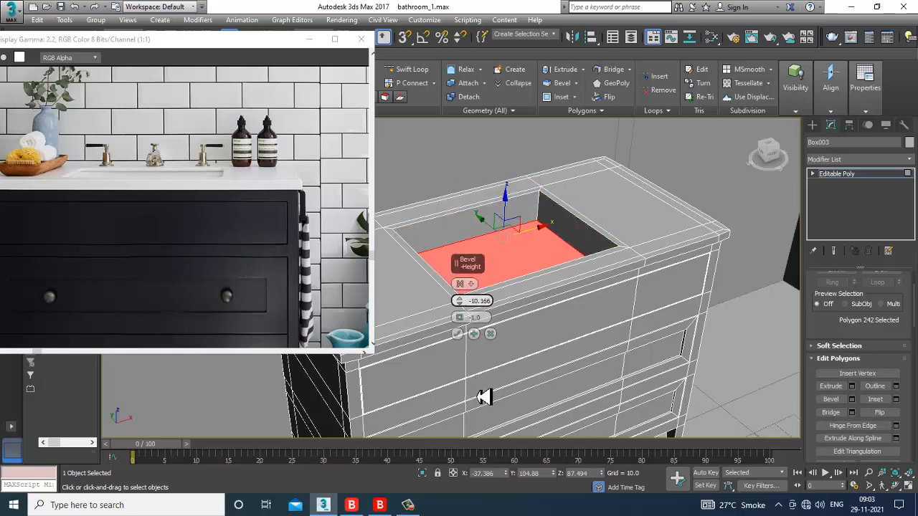
pyautogui.click(457, 334)
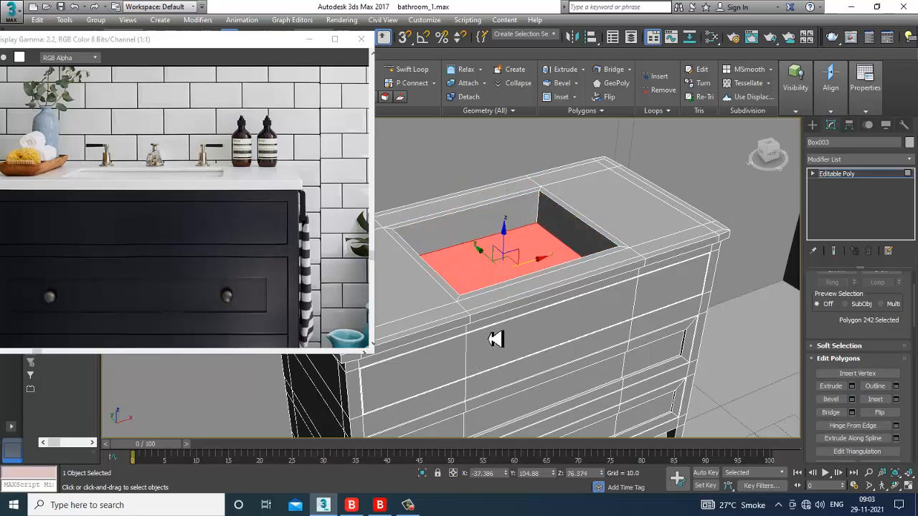
pyautogui.keyDown('alt'); pyautogui.moveTo(495, 338); pyautogui.dragTo(549, 289, button='middle'); pyautogui.keyUp('alt')
pyautogui.press('r')
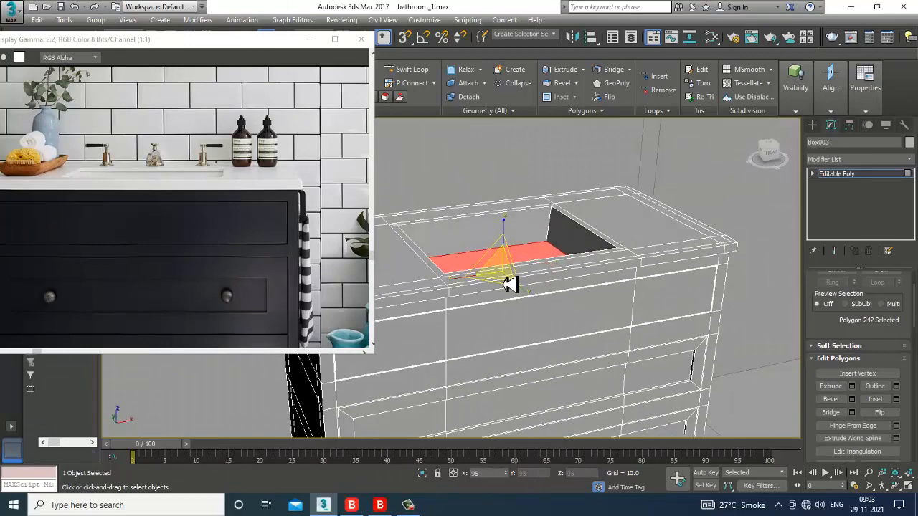
pyautogui.press('w')
pyautogui.scroll(6, 580, 259)
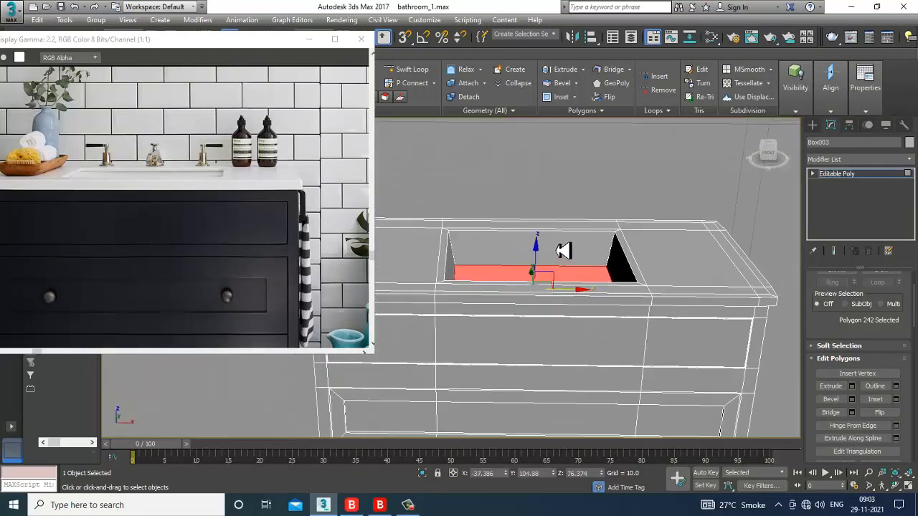
pyautogui.scroll(10, 574, 260)
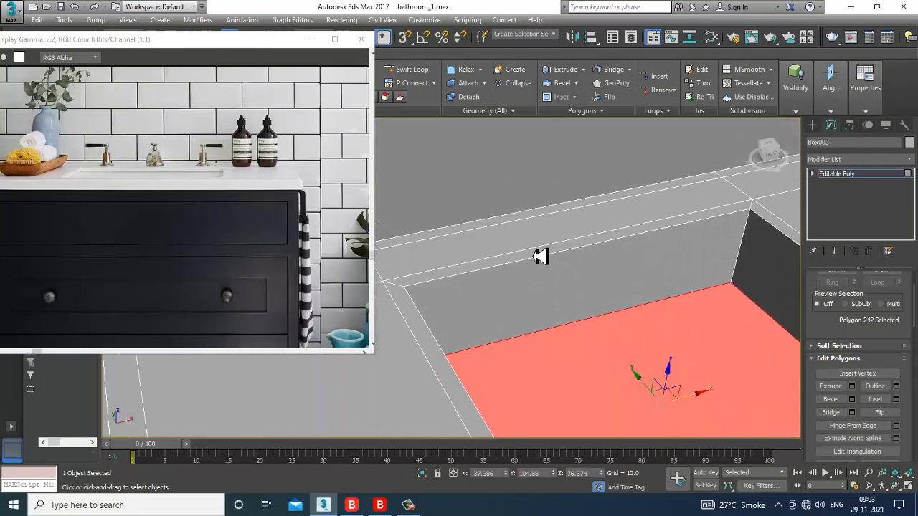
# Step: Create a flat Cylinder002 on the countertop, radius 2.103 and height 0.275
pyautogui.click(814, 126)
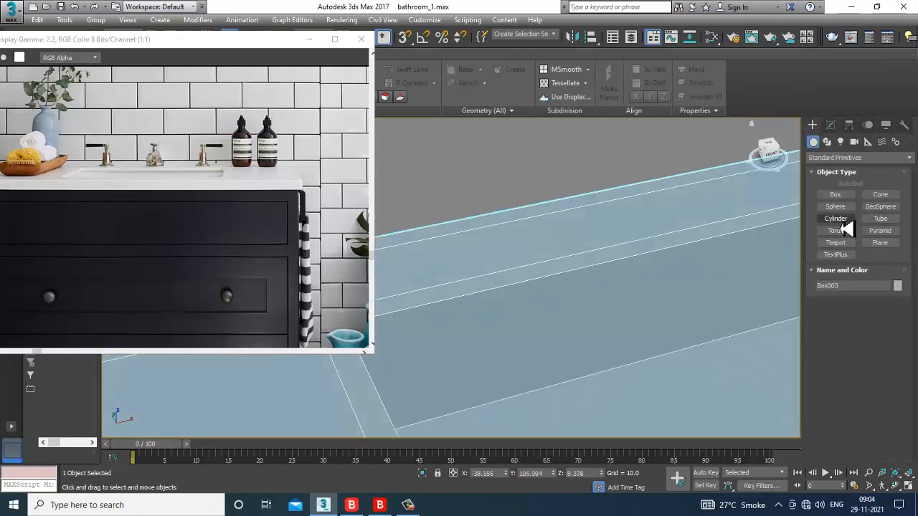
pyautogui.click(836, 218)
pyautogui.moveTo(418, 304); pyautogui.dragTo(499, 293, button='middle')
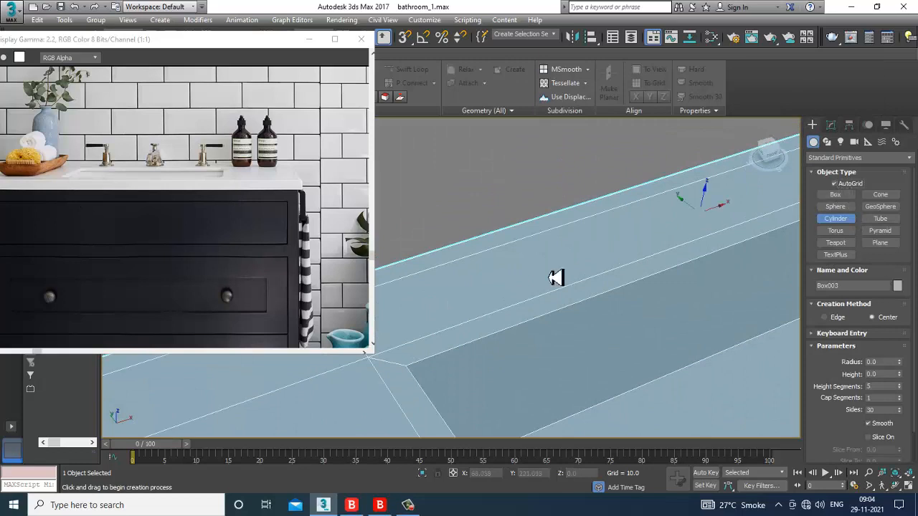
pyautogui.moveTo(486, 284); pyautogui.dragTo(510, 304)
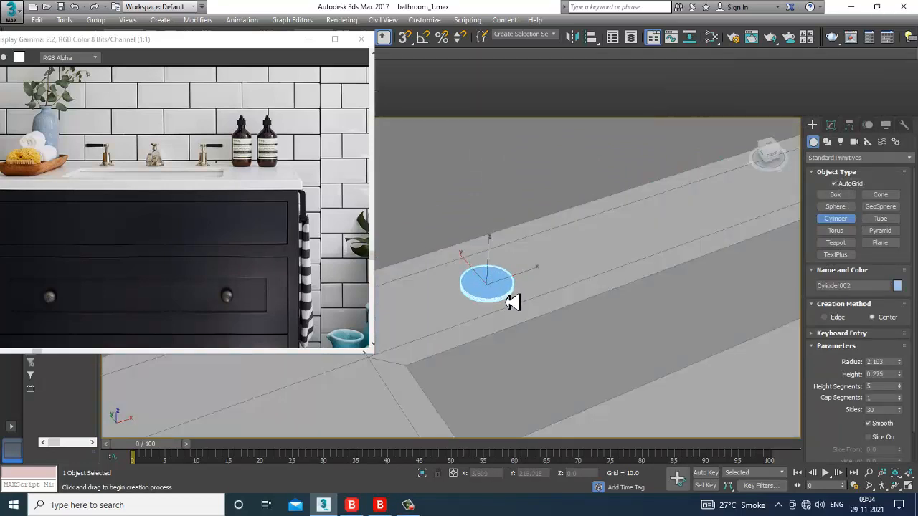
pyautogui.press('w')
pyautogui.press('z')
pyautogui.scroll(-3, 517, 299)
pyautogui.keyDown('alt'); pyautogui.moveTo(516, 299); pyautogui.dragTo(529, 287, button='middle'); pyautogui.keyUp('alt')
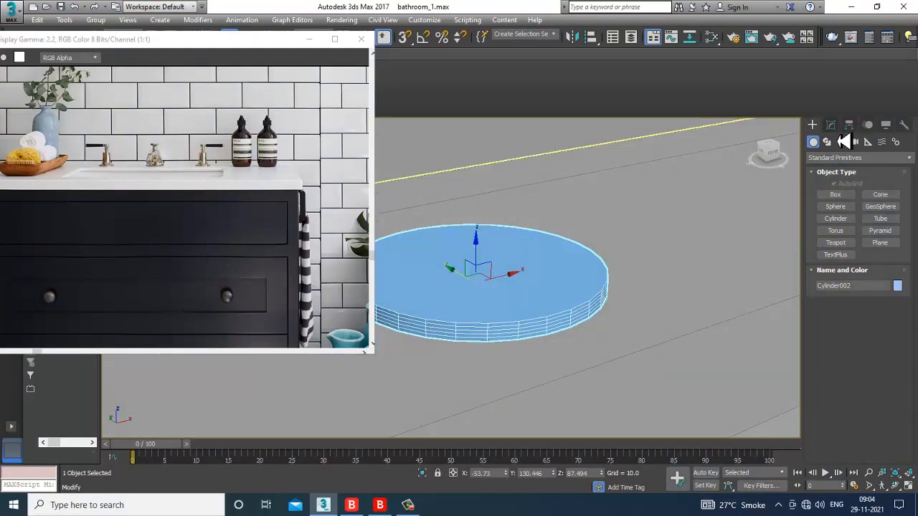
# Step: Reduce Cylinder002's Height Segments from 5 to 1
pyautogui.click(830, 125)
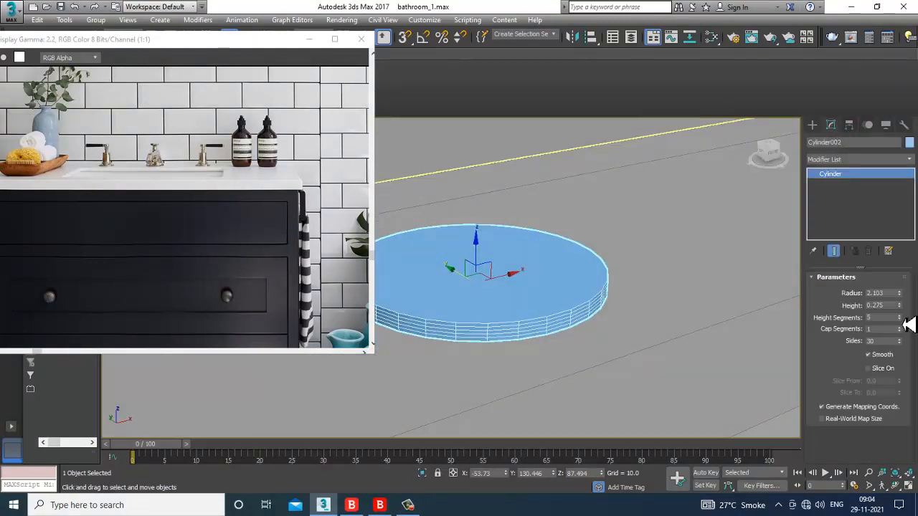
pyautogui.moveTo(908, 325); pyautogui.dragTo(909, 330)
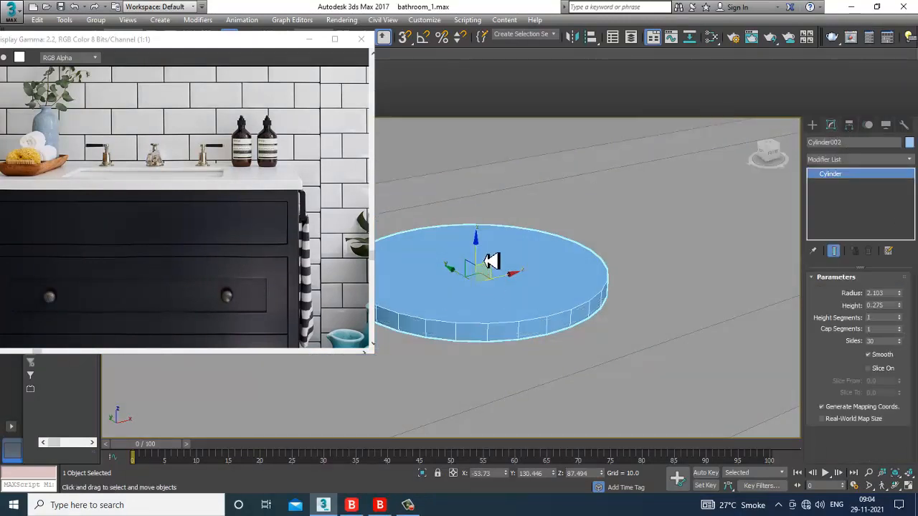
pyautogui.moveTo(486, 263); pyautogui.dragTo(486, 265)
pyautogui.rightClick(513, 249)
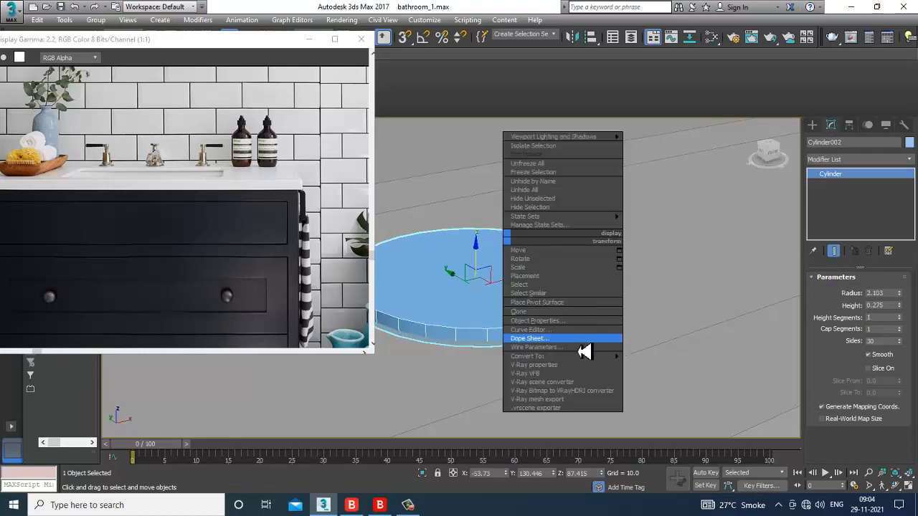
# Step: Convert the disc to editable poly, shrink its top face slightly and nudge it up
pyautogui.moveTo(584, 355)
pyautogui.click(658, 371)
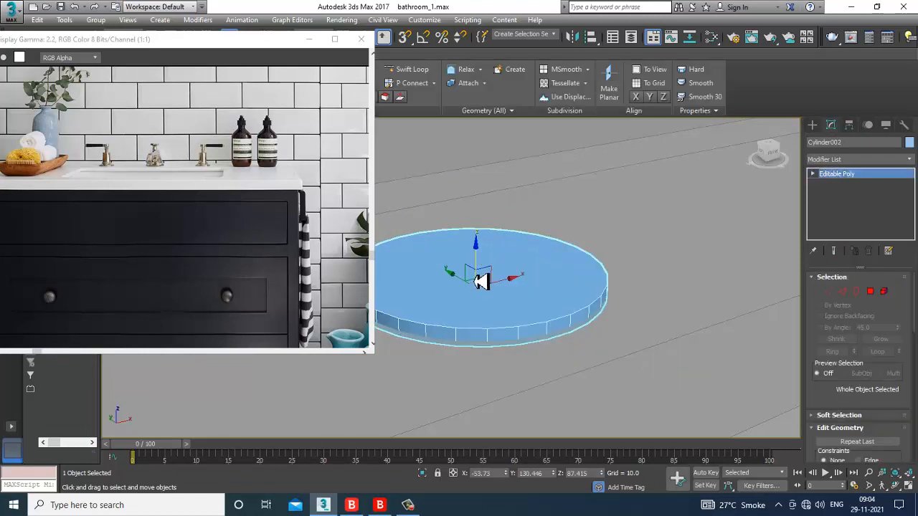
pyautogui.press('r')
pyautogui.press('4')
pyautogui.click(513, 289)
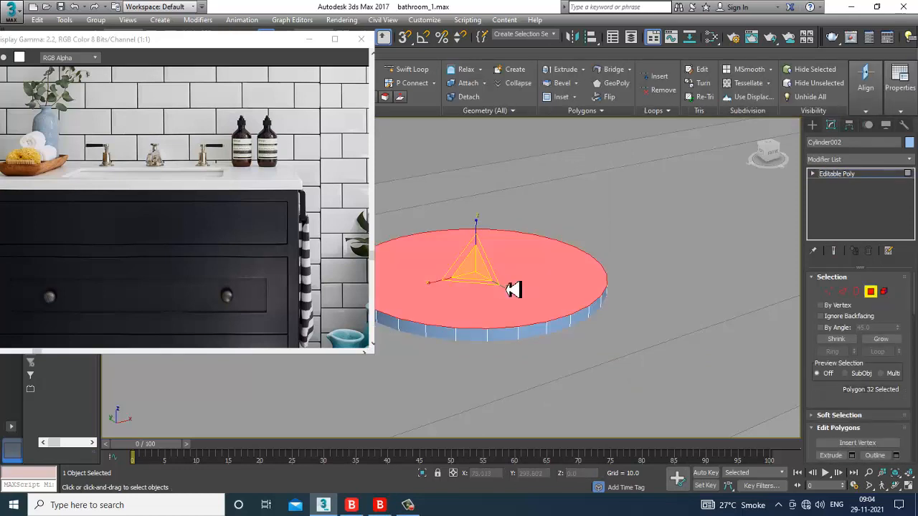
pyautogui.moveTo(485, 283); pyautogui.dragTo(487, 285)
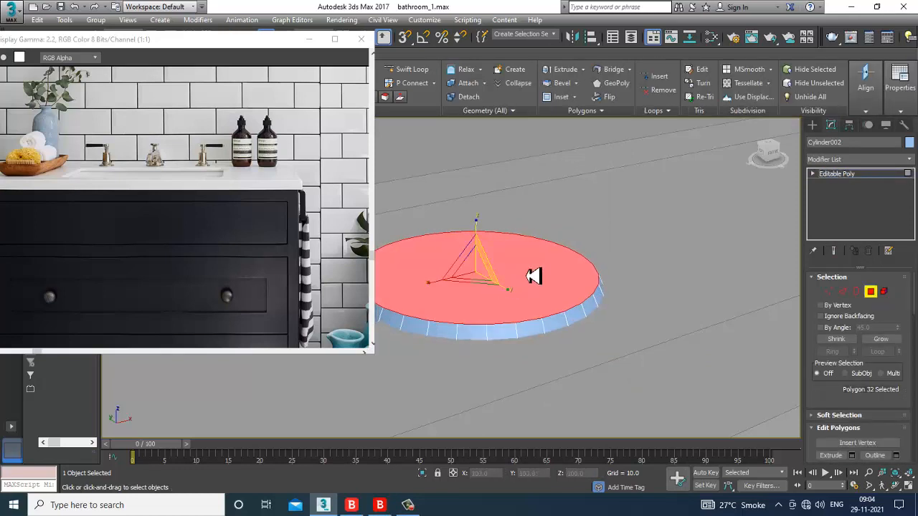
pyautogui.press('w')
pyautogui.click(875, 178)
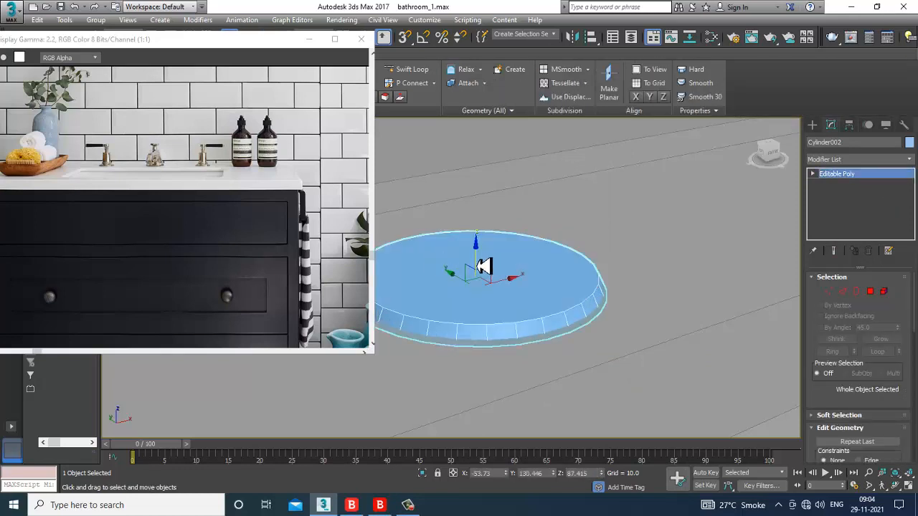
pyautogui.moveTo(484, 266); pyautogui.dragTo(484, 261)
# Step: Extrude the disc's top face, then try Inset and Bevel before cancelling both
pyautogui.click(870, 291)
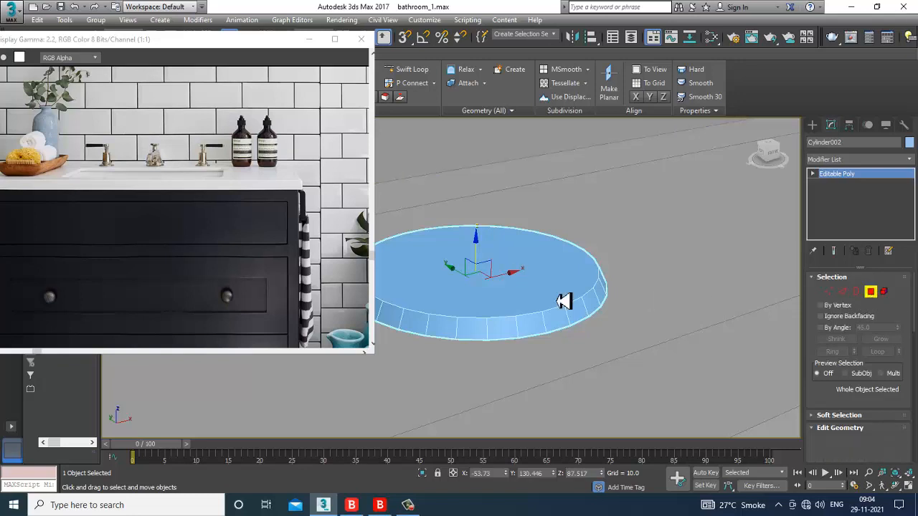
pyautogui.click(487, 304)
pyautogui.scroll(-3, 868, 384)
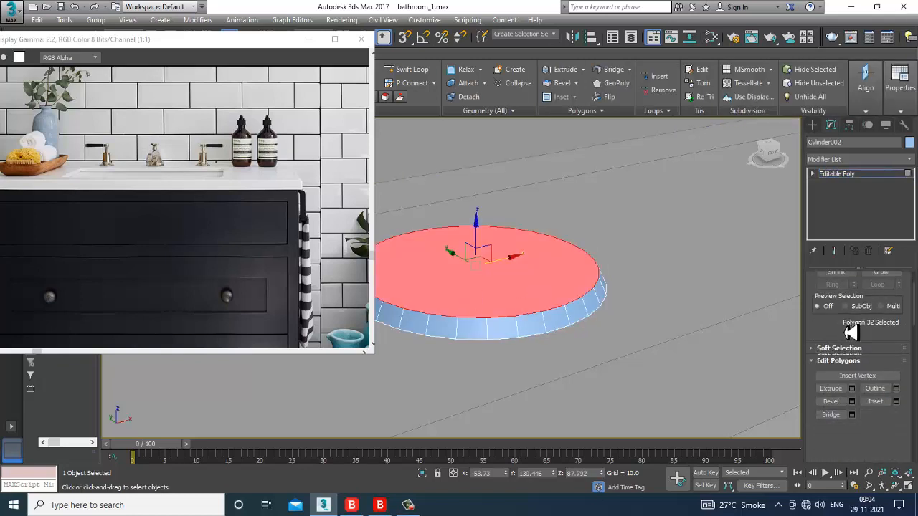
pyautogui.click(852, 380)
pyautogui.moveTo(460, 301); pyautogui.dragTo(486, 350)
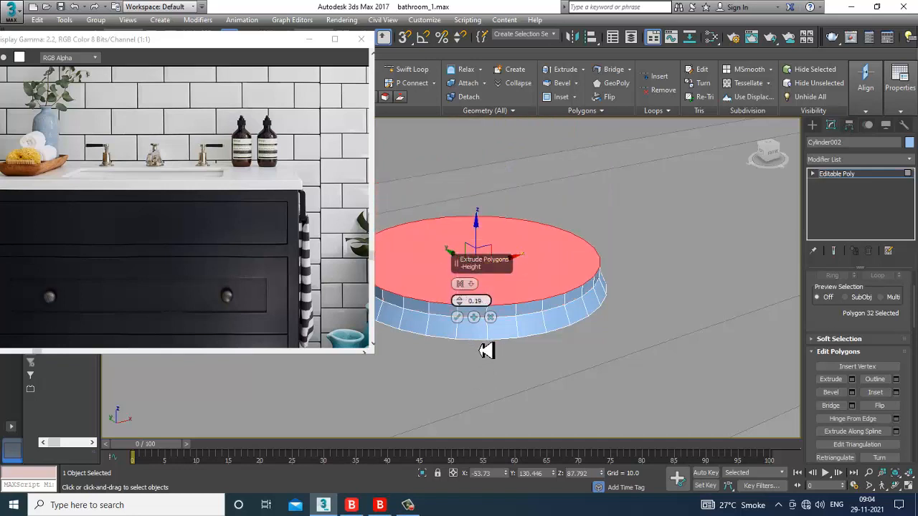
pyautogui.click(458, 317)
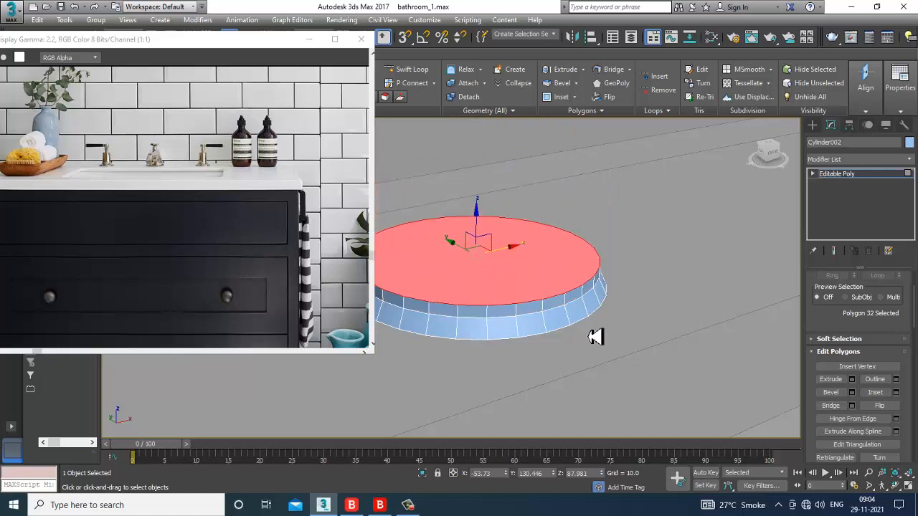
pyautogui.click(896, 392)
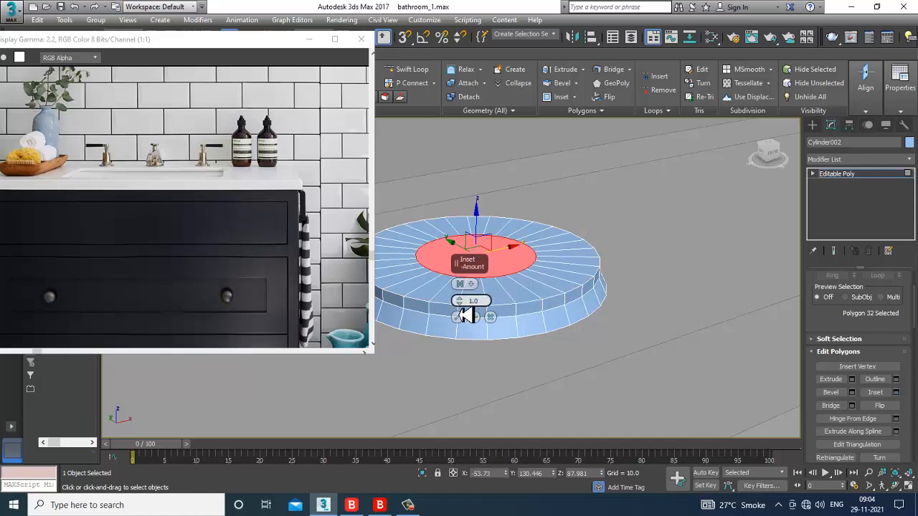
pyautogui.click(490, 316)
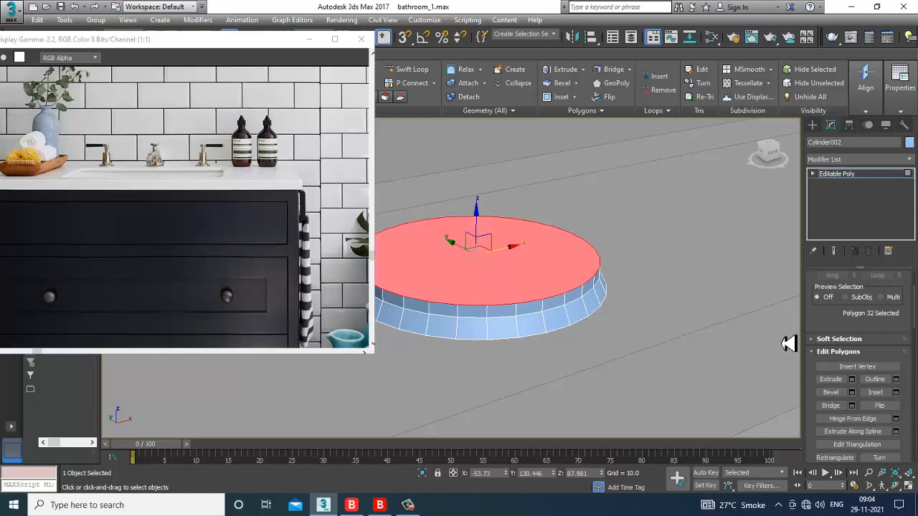
pyautogui.click(851, 393)
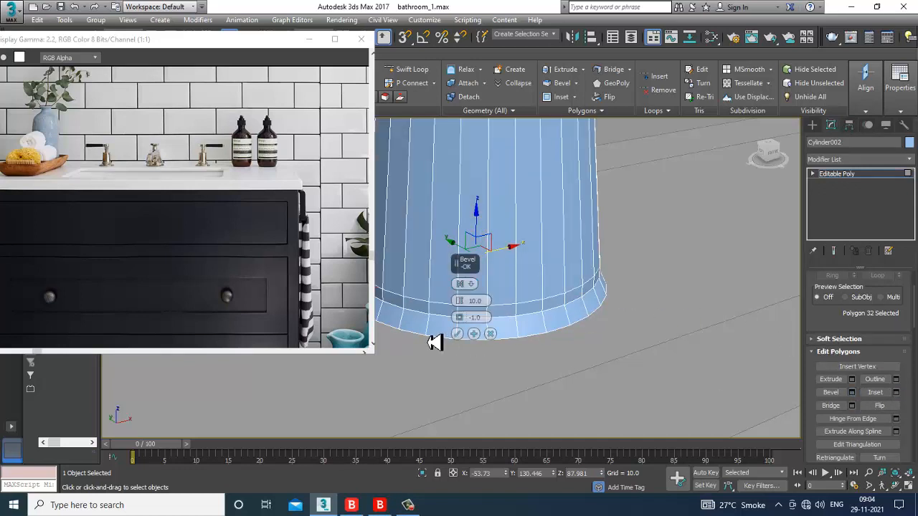
pyautogui.moveTo(459, 303); pyautogui.dragTo(481, 331)
pyautogui.moveTo(460, 301)
pyautogui.mouseDown()
pyautogui.moveTo(473, 330)
pyautogui.moveTo(465, 293)
pyautogui.mouseUp()
pyautogui.click(490, 334)
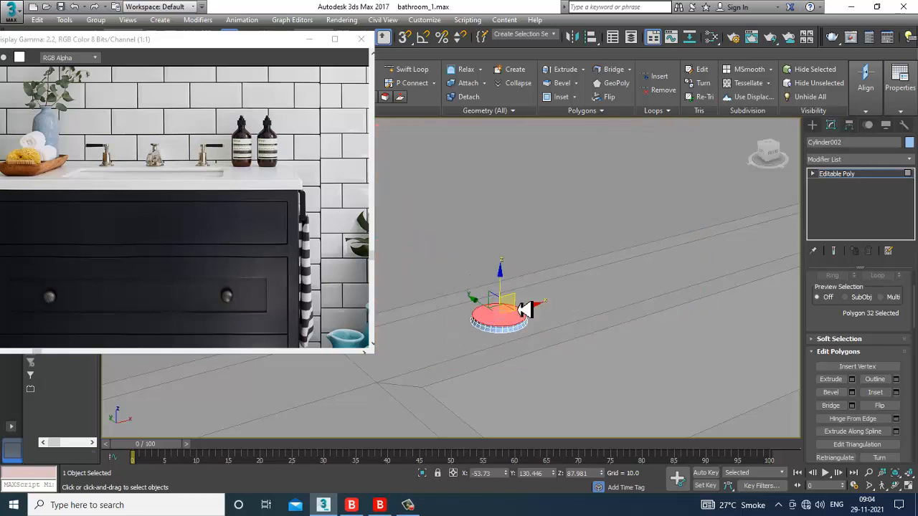
# Step: Give the top face a small extrusion and scale it inward to 85%
pyautogui.scroll(4, 528, 323)
pyautogui.click(852, 379)
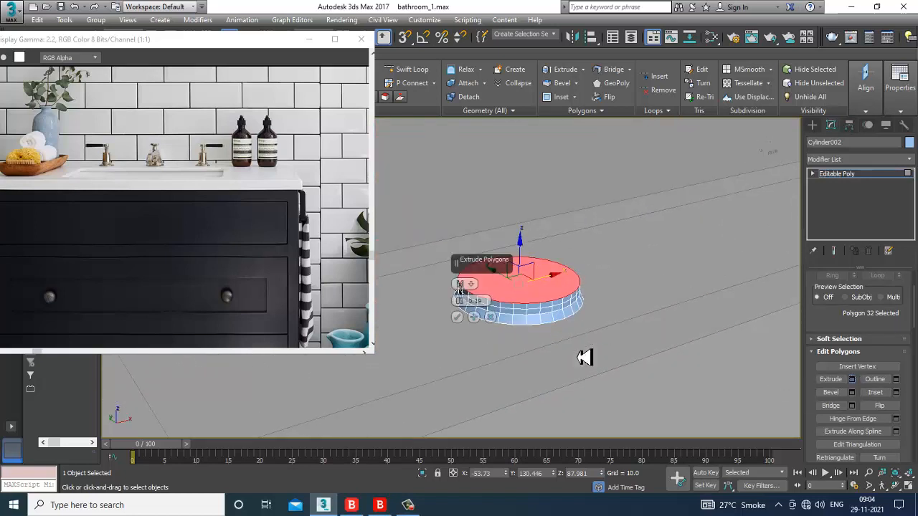
pyautogui.click(459, 315)
pyautogui.scroll(2, 525, 290)
pyautogui.press('r')
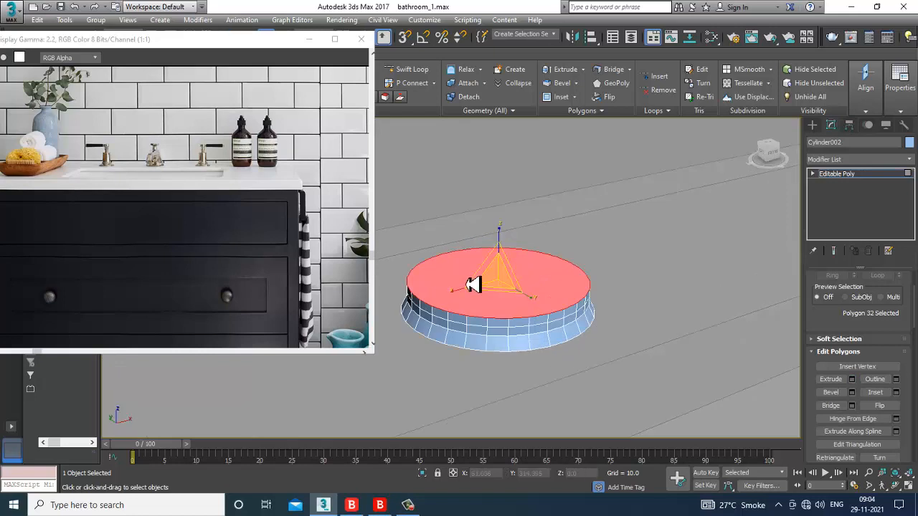
pyautogui.moveTo(500, 288); pyautogui.dragTo(513, 300)
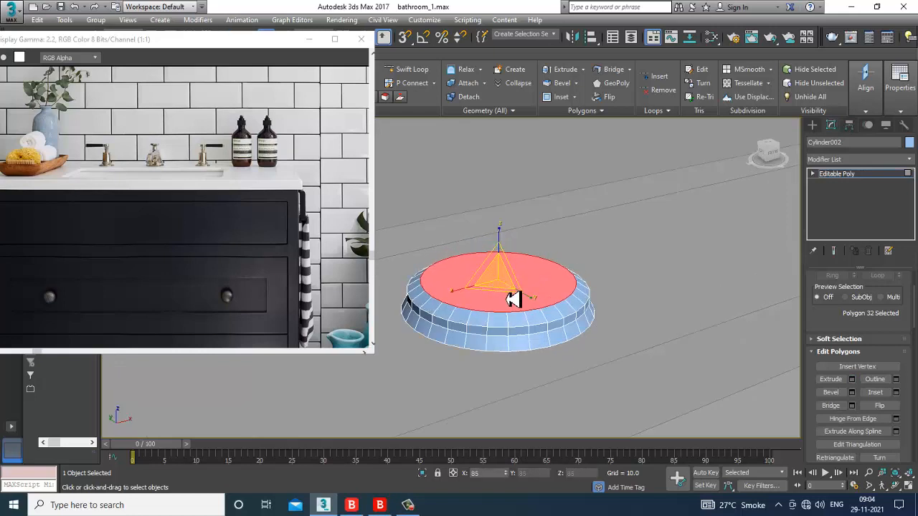
pyautogui.press('w')
# Step: Extrude the shrunken face 15.451 units into a tall column, then lower its top
pyautogui.click(853, 380)
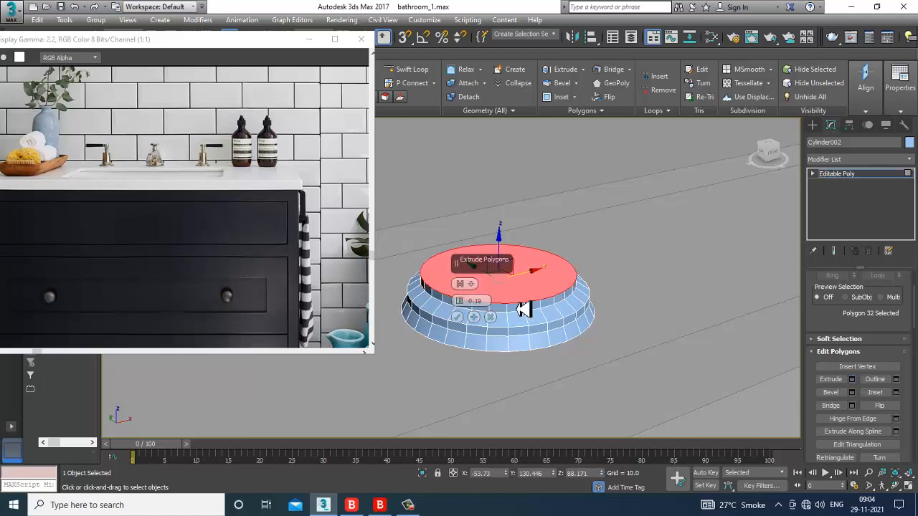
pyautogui.moveTo(463, 302); pyautogui.dragTo(442, 203)
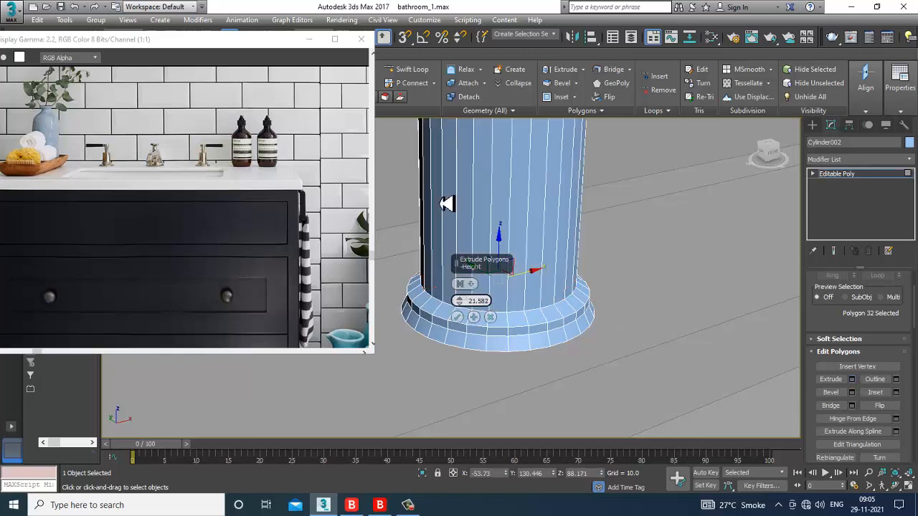
pyautogui.click(457, 317)
pyautogui.scroll(-8, 502, 301)
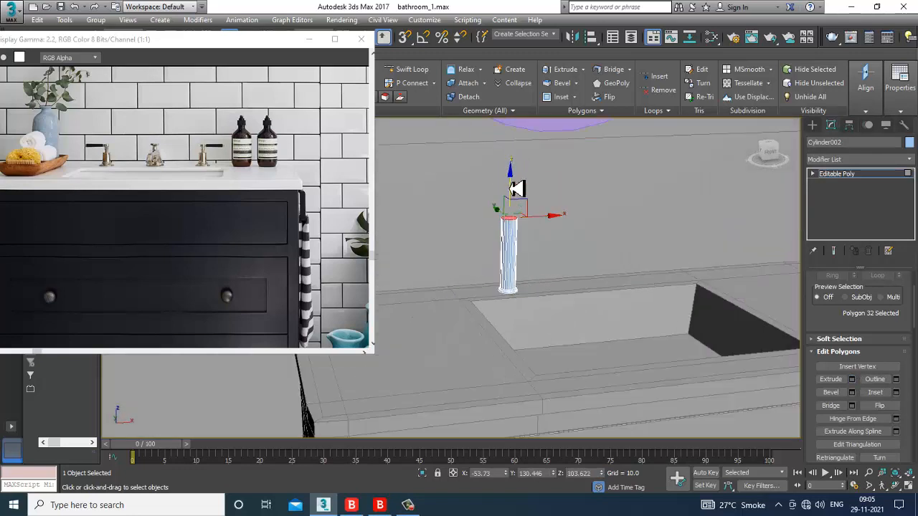
pyautogui.moveTo(516, 188); pyautogui.dragTo(530, 231)
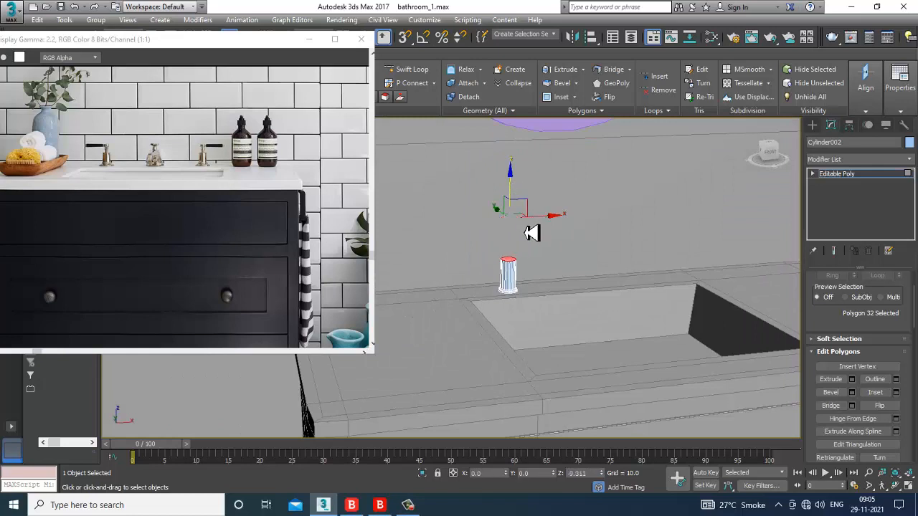
# Step: Inset the column's top face, extrude it upward, and lower it to shorten the slimmer section
pyautogui.scroll(10, 536, 243)
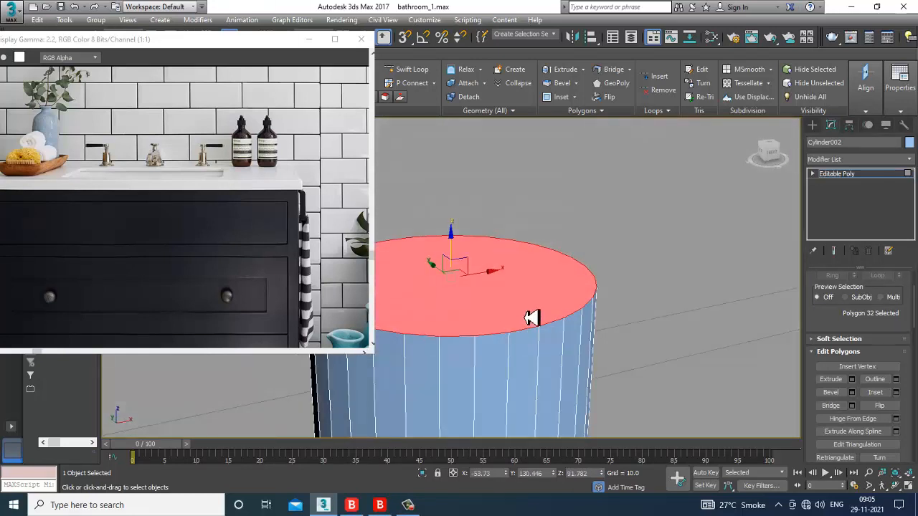
pyautogui.click(896, 392)
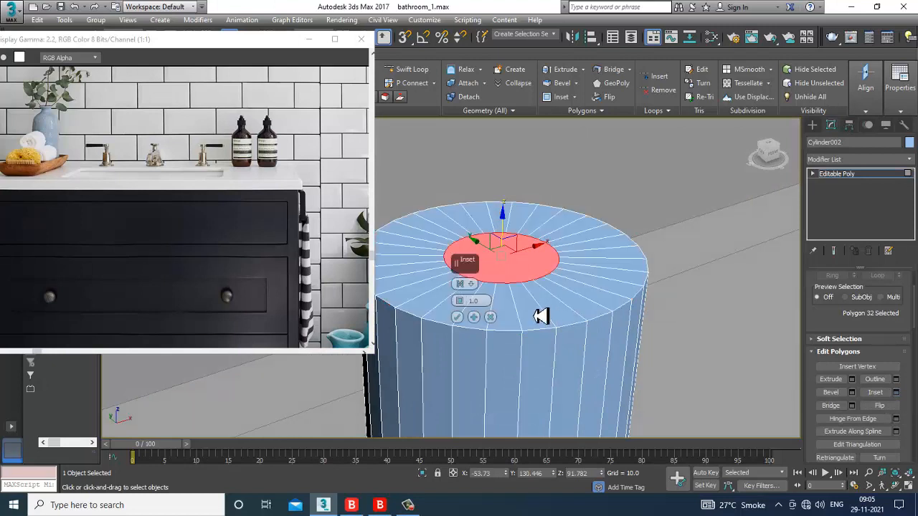
pyautogui.click(457, 317)
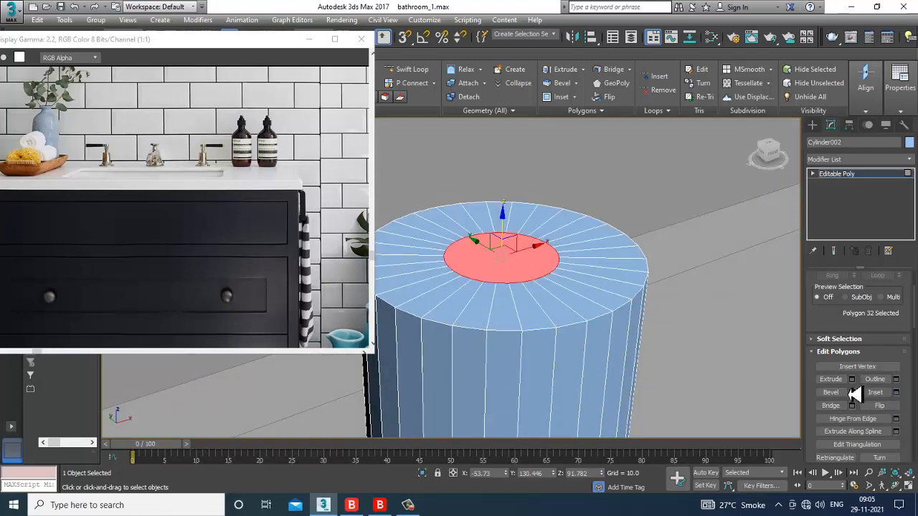
pyautogui.click(853, 379)
pyautogui.click(457, 317)
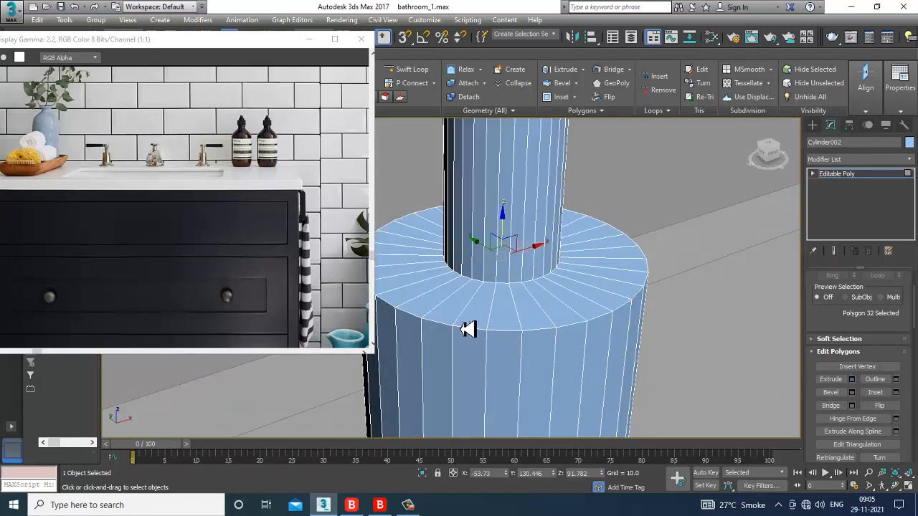
pyautogui.scroll(-10, 518, 294)
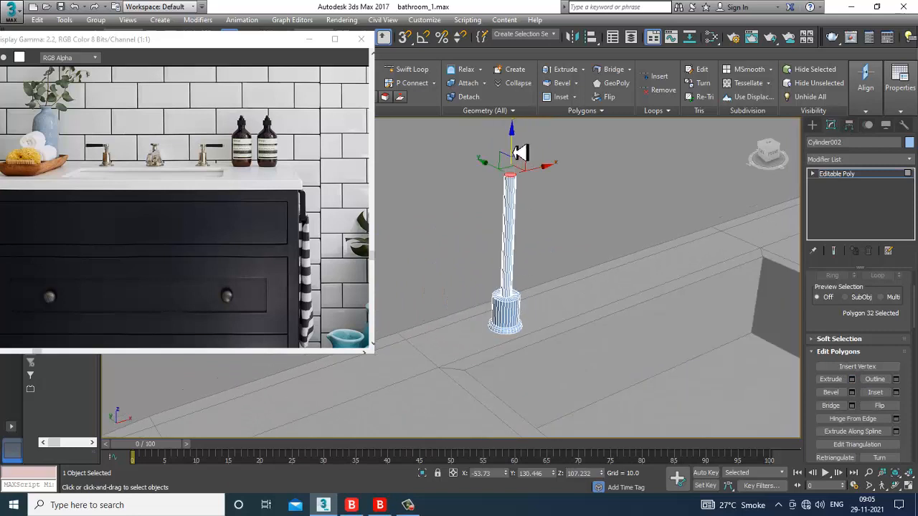
pyautogui.moveTo(520, 152); pyautogui.dragTo(532, 227)
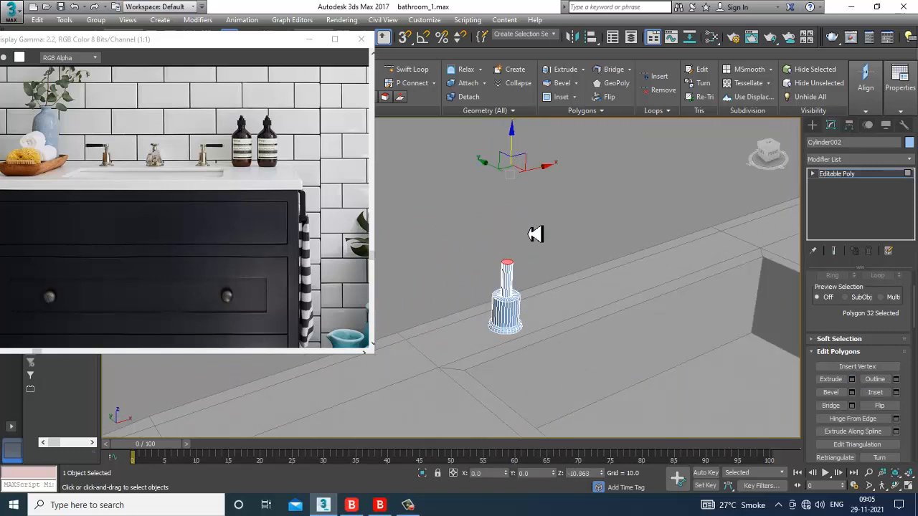
pyautogui.moveTo(535, 234); pyautogui.dragTo(535, 236)
pyautogui.scroll(3, 553, 274)
pyautogui.keyDown('alt'); pyautogui.moveTo(553, 274); pyautogui.dragTo(558, 256, button='middle'); pyautogui.keyUp('alt')
pyautogui.scroll(5, 559, 256)
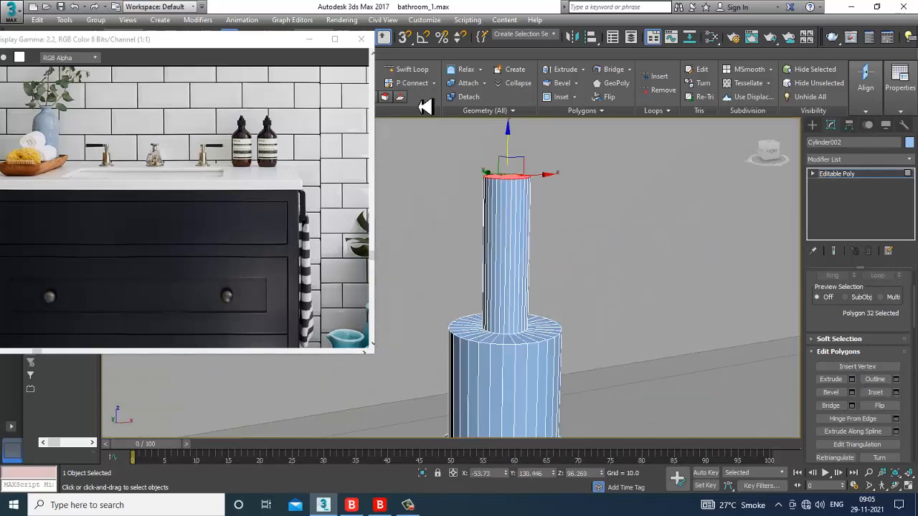
pyautogui.click(407, 69)
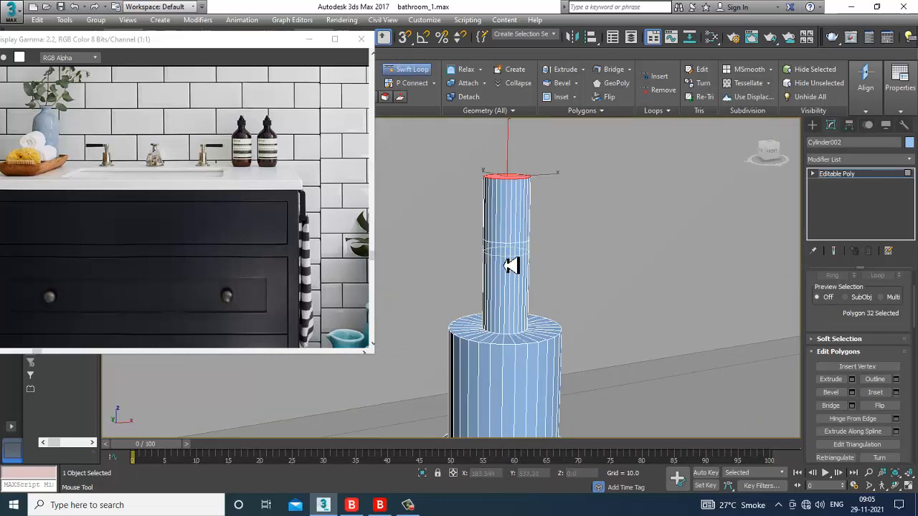
# Step: Scale the new edge loop outward into a slight bulging band on the column
pyautogui.scroll(2, 511, 269)
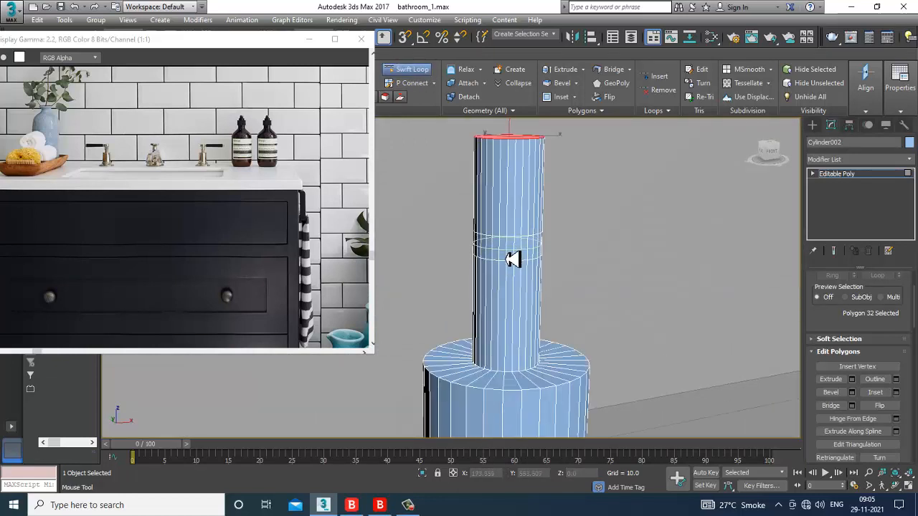
pyautogui.rightClick(511, 259)
pyautogui.scroll(2, 538, 263)
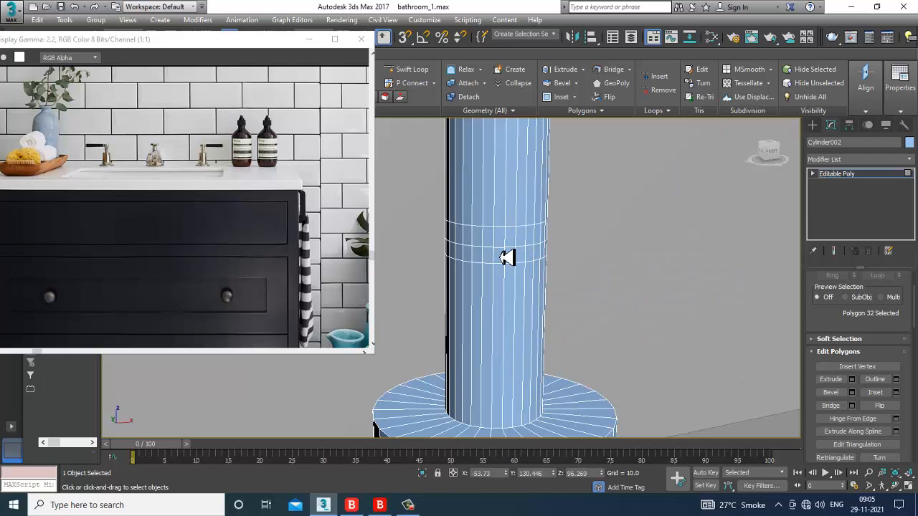
pyautogui.press('2')
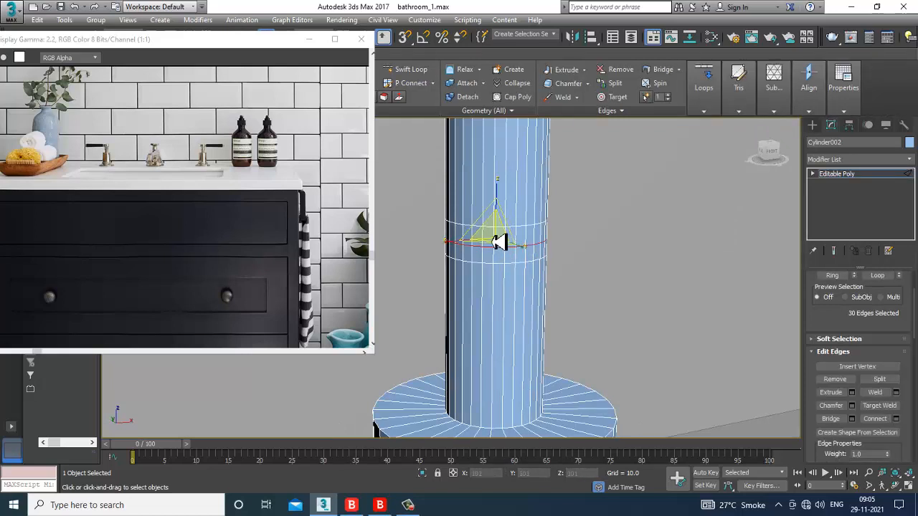
pyautogui.moveTo(500, 243); pyautogui.dragTo(491, 239)
pyautogui.scroll(-3, 490, 239)
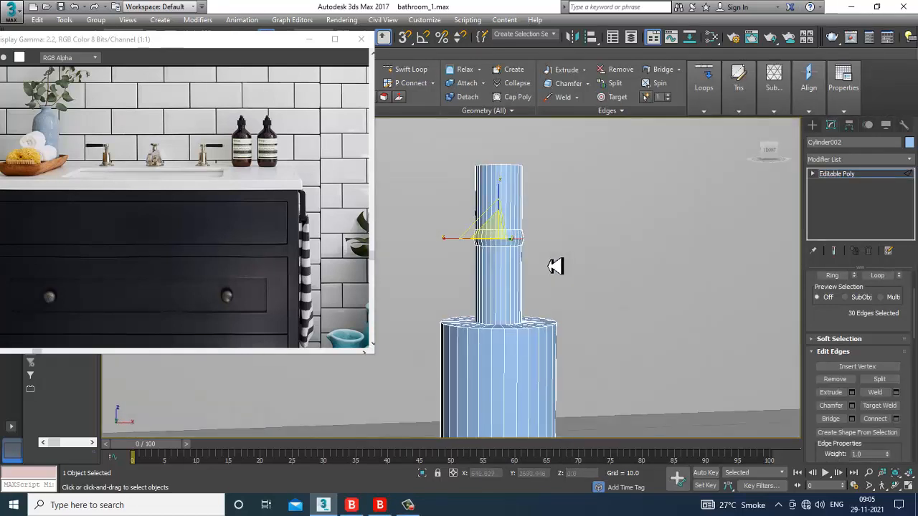
# Step: Lower the vertex rings along Z and select the column's top cap face
pyautogui.press('1')
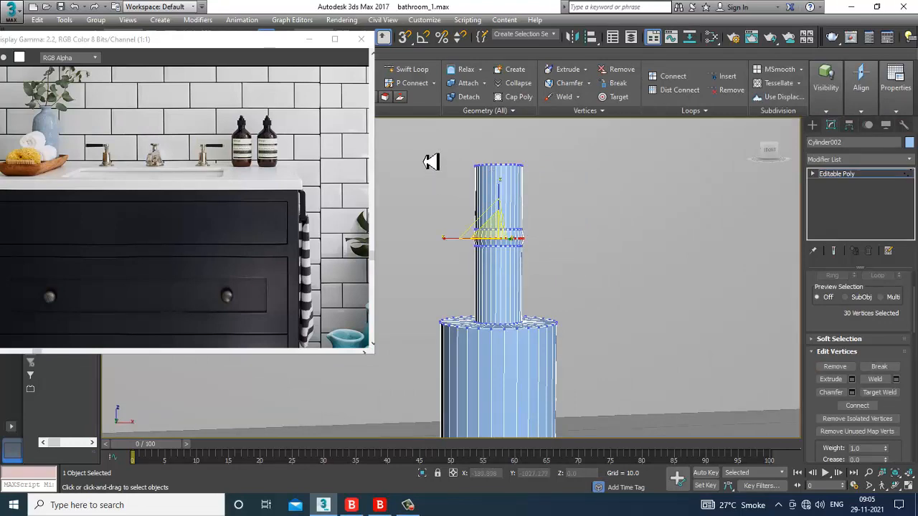
pyautogui.press('w')
pyautogui.moveTo(498, 199); pyautogui.dragTo(516, 228)
pyautogui.keyDown('alt'); pyautogui.moveTo(516, 228); pyautogui.dragTo(575, 262, button='middle'); pyautogui.keyUp('alt')
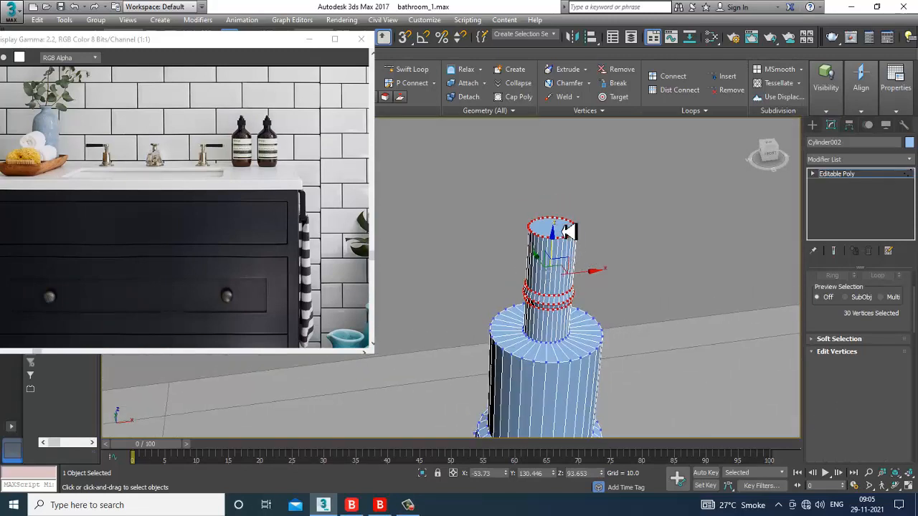
pyautogui.press('4')
pyautogui.click(566, 231)
pyautogui.scroll(3, 592, 251)
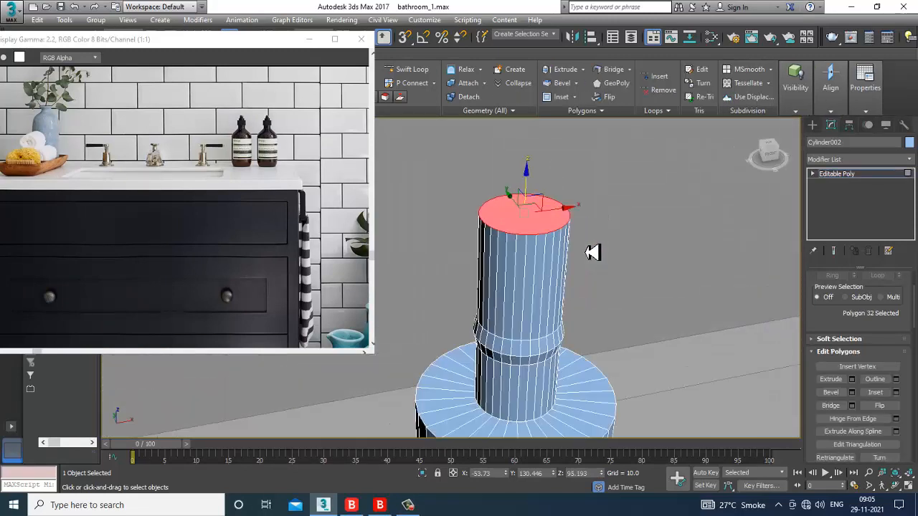
# Step: Extrude the top cap of Cylinder002 into a thin lip
pyautogui.click(851, 379)
pyautogui.moveTo(473, 346); pyautogui.dragTo(484, 378)
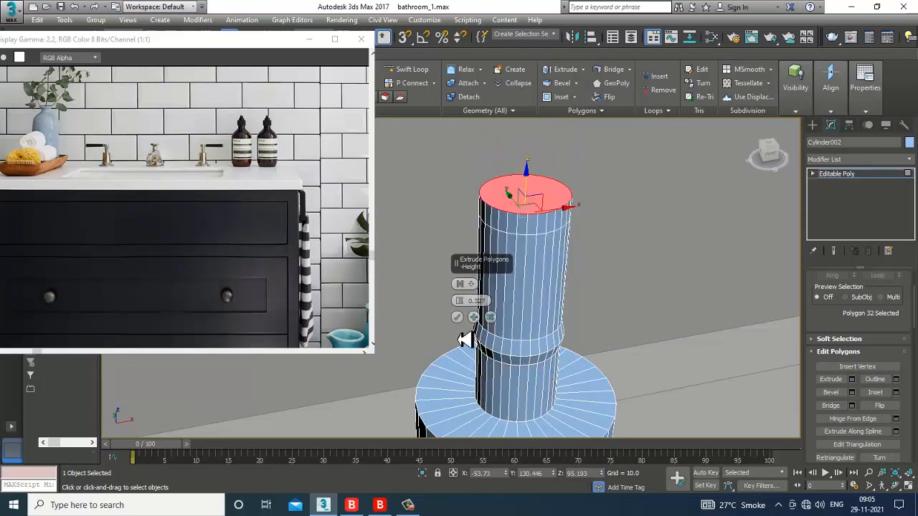
pyautogui.click(457, 317)
pyautogui.scroll(5, 545, 260)
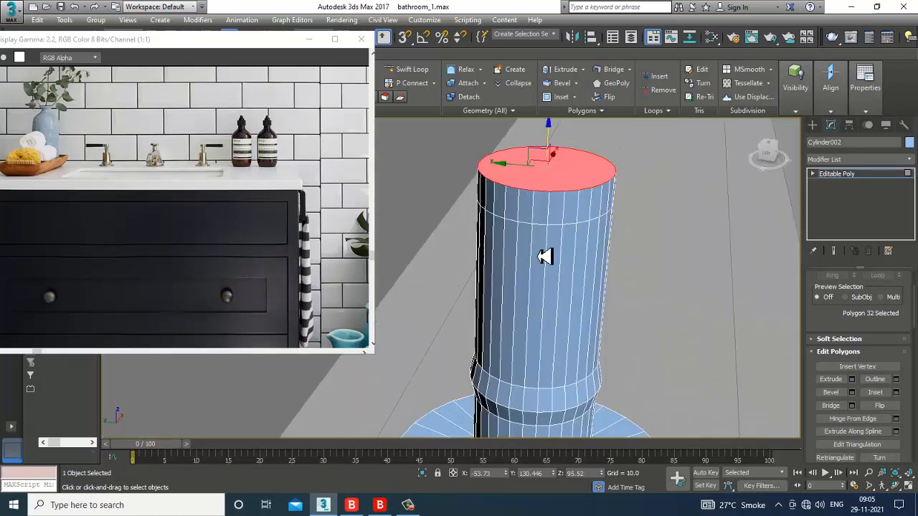
# Step: Extrude six side faces of the top rim sideways into a long horizontal spout
pyautogui.click(506, 215)
pyautogui.keyDown('ctrl'); pyautogui.click(518, 216); pyautogui.keyUp('ctrl')
pyautogui.keyDown('ctrl'); pyautogui.click(534, 217); pyautogui.keyUp('ctrl')
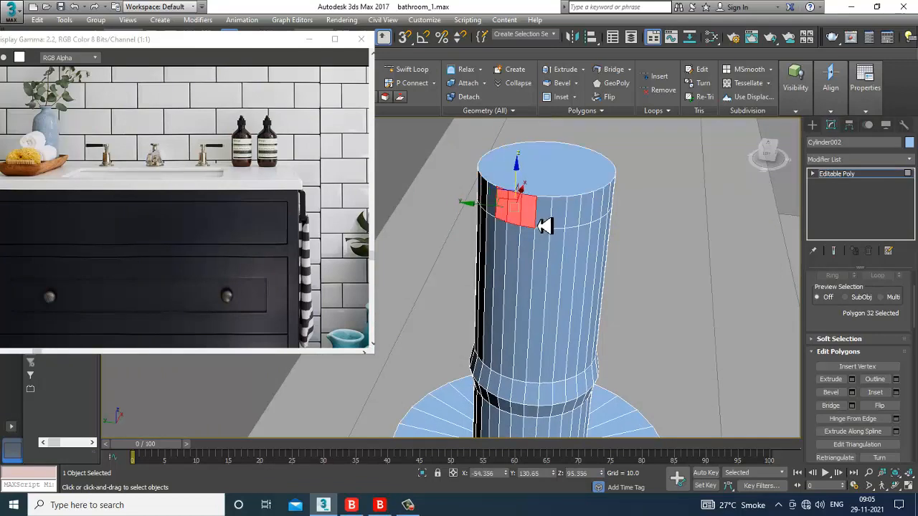
pyautogui.keyDown('ctrl'); pyautogui.click(547, 217); pyautogui.keyUp('ctrl')
pyautogui.keyDown('ctrl'); pyautogui.click(564, 223); pyautogui.keyUp('ctrl')
pyautogui.keyDown('ctrl'); pyautogui.click(575, 224); pyautogui.keyUp('ctrl')
pyautogui.keyDown('alt'); pyautogui.moveTo(578, 231); pyautogui.dragTo(553, 242, button='middle'); pyautogui.keyUp('alt')
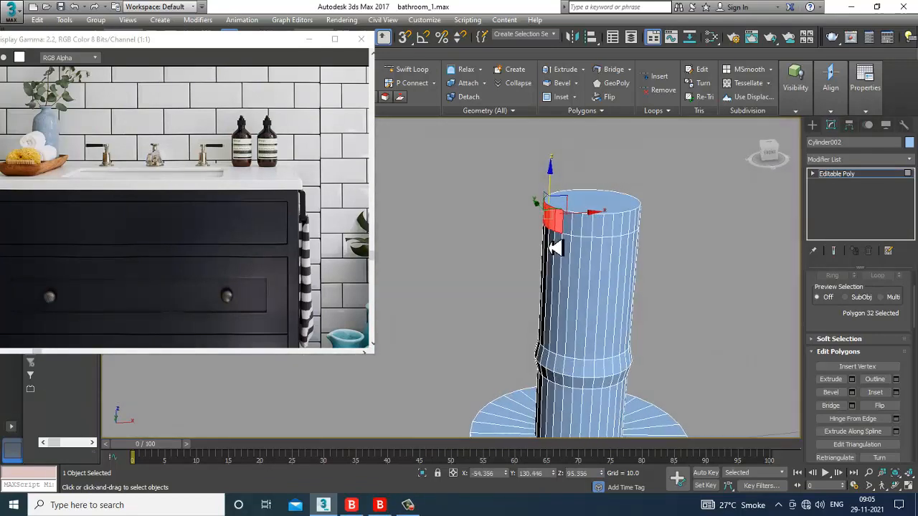
pyautogui.click(853, 380)
pyautogui.moveTo(459, 301); pyautogui.dragTo(445, 251)
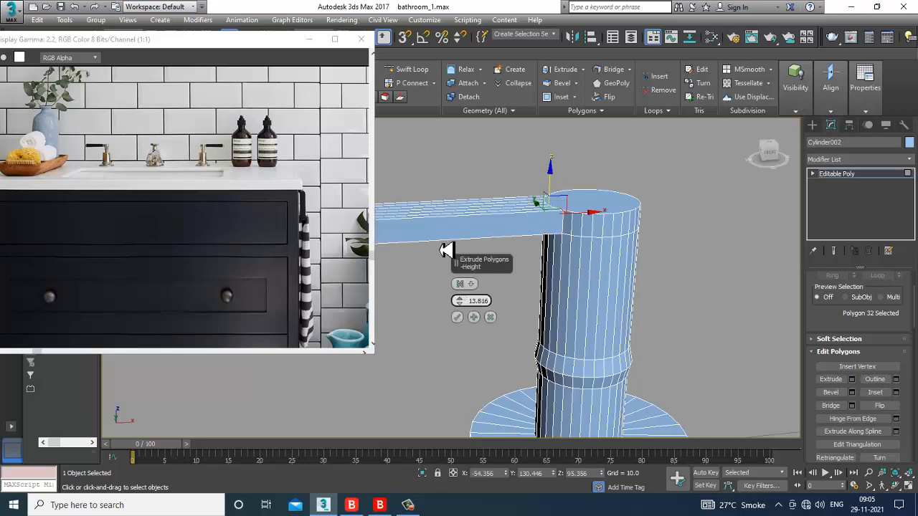
pyautogui.click(456, 316)
pyautogui.scroll(-8, 470, 325)
# Step: Inspect the L-shaped tap from several angles and exit Vertex level via Editable Poly
pyautogui.keyDown('alt'); pyautogui.moveTo(584, 324); pyautogui.dragTo(399, 322, button='middle'); pyautogui.keyUp('alt')
pyautogui.scroll(4, 463, 325)
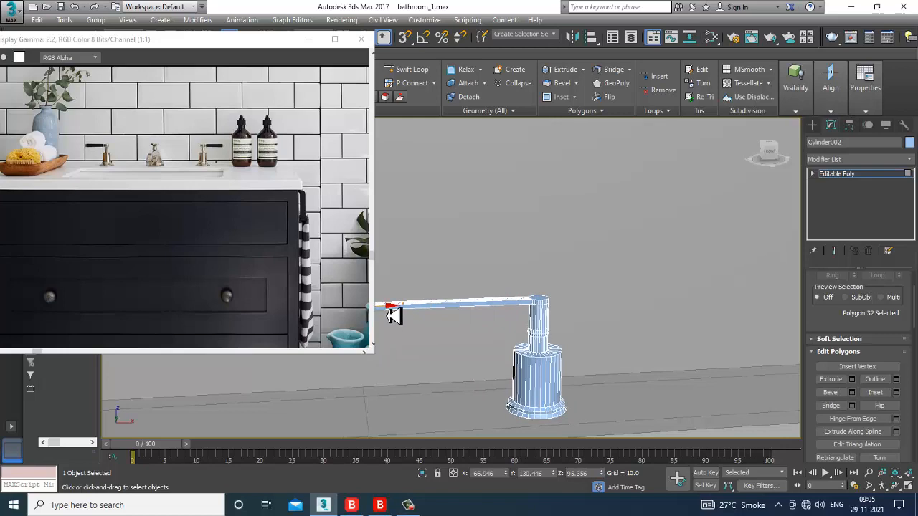
pyautogui.keyDown('alt'); pyautogui.moveTo(495, 310); pyautogui.dragTo(563, 341, button='middle'); pyautogui.keyUp('alt')
pyautogui.keyDown('alt'); pyautogui.moveTo(447, 324); pyautogui.dragTo(494, 332, button='middle'); pyautogui.keyUp('alt')
pyautogui.scroll(5, 499, 330)
pyautogui.keyDown('alt'); pyautogui.moveTo(529, 284); pyautogui.dragTo(576, 313, button='middle'); pyautogui.keyUp('alt')
pyautogui.press('1')
pyautogui.scroll(-5, 559, 270)
pyautogui.scroll(-3, 568, 239)
pyautogui.scroll(-4, 576, 313)
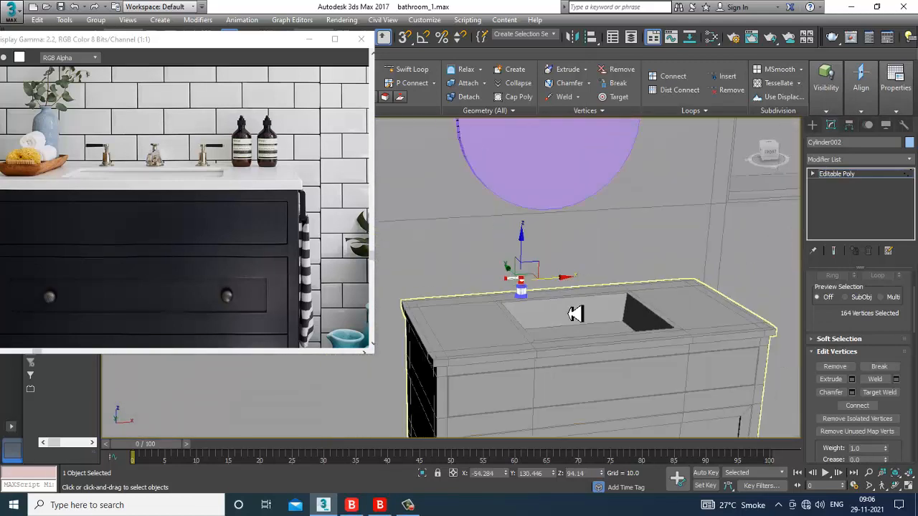
pyautogui.scroll(6, 580, 307)
pyautogui.click(835, 174)
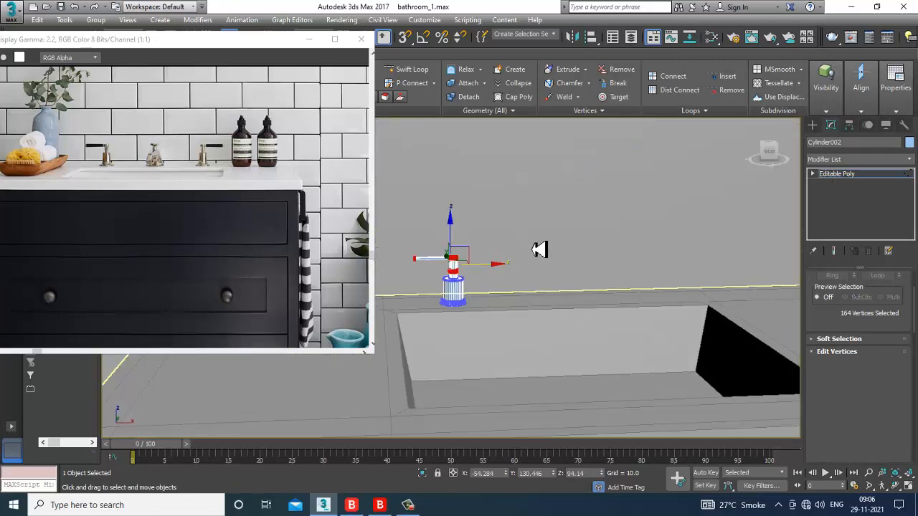
pyautogui.scroll(3, 539, 248)
pyautogui.keyDown('alt'); pyautogui.moveTo(529, 311); pyautogui.dragTo(506, 302, button='middle'); pyautogui.keyUp('alt')
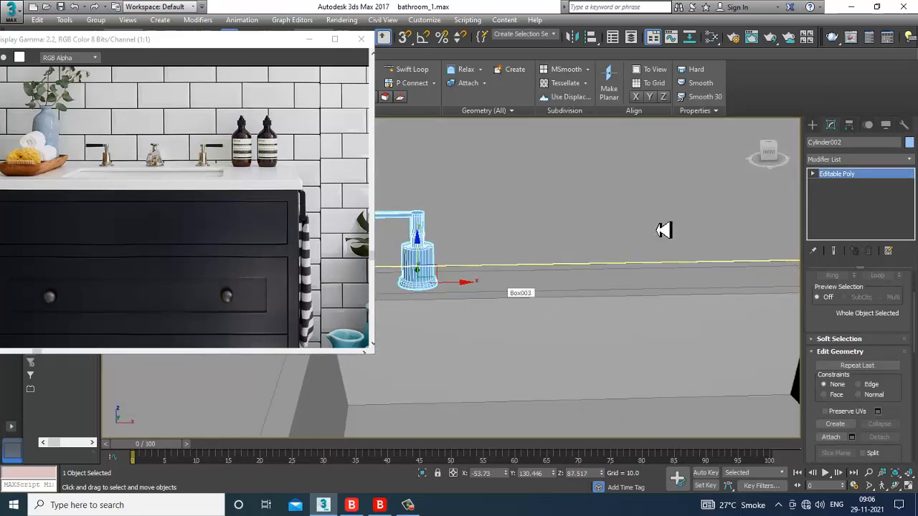
# Step: Mirror the tap as a copy on the X axis, creating Cylinder003
pyautogui.click(573, 38)
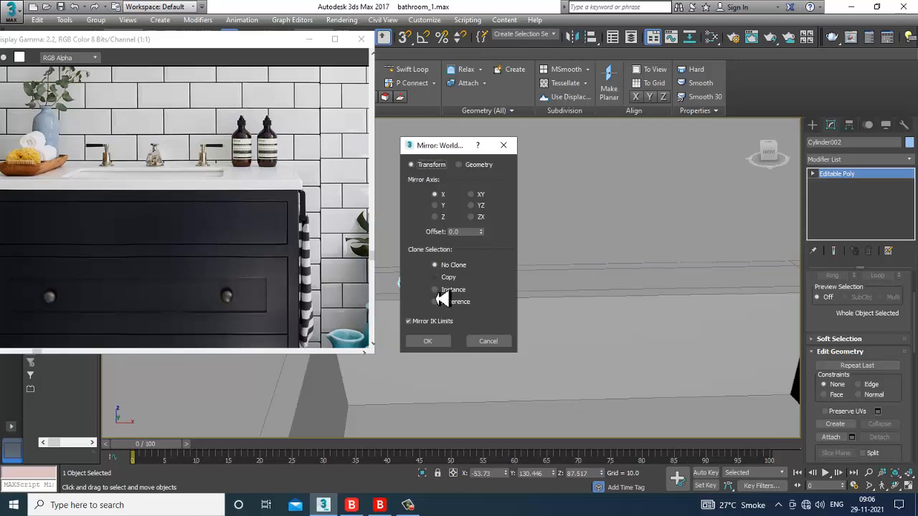
pyautogui.click(445, 278)
pyautogui.click(441, 343)
pyautogui.scroll(-6, 462, 340)
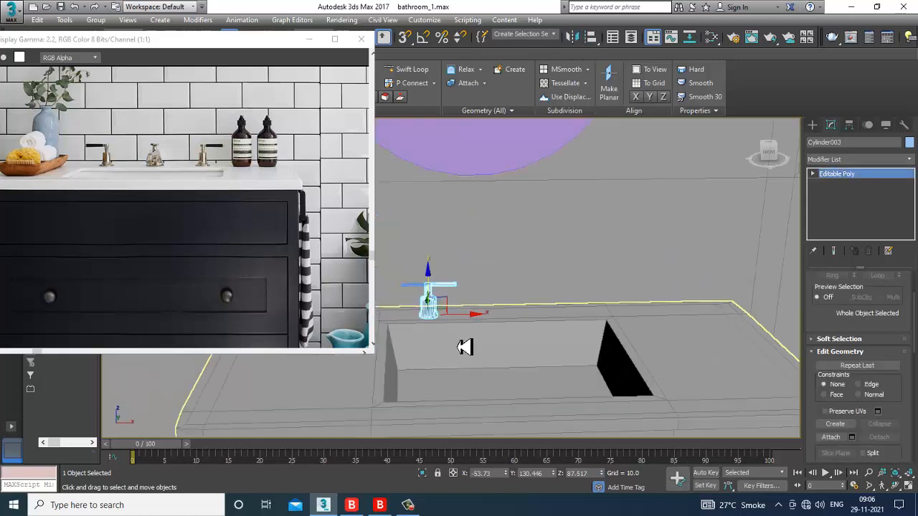
# Step: Slide Cylinder003 along X to the other side of the basin
pyautogui.moveTo(438, 315); pyautogui.dragTo(542, 321)
pyautogui.keyDown('alt'); pyautogui.moveTo(498, 295); pyautogui.dragTo(557, 275, button='middle'); pyautogui.keyUp('alt')
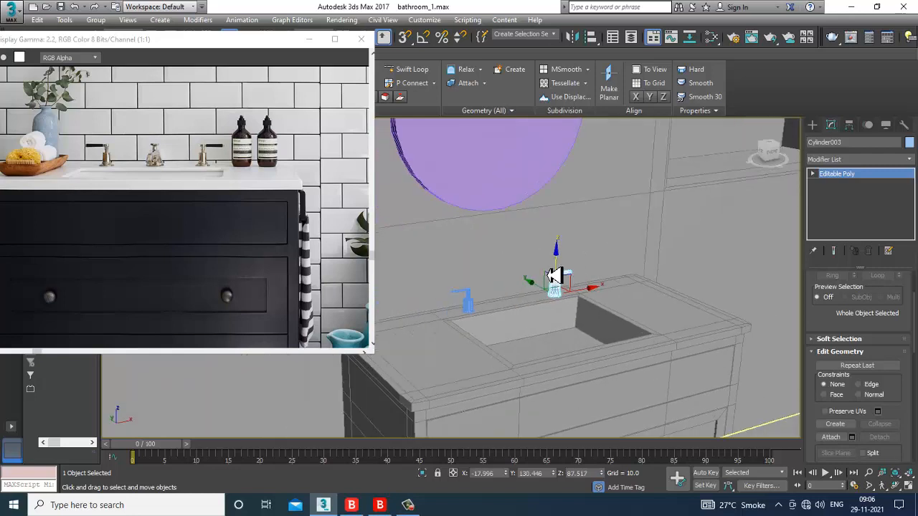
pyautogui.scroll(6, 537, 311)
pyautogui.moveTo(534, 315); pyautogui.dragTo(561, 299, button='middle')
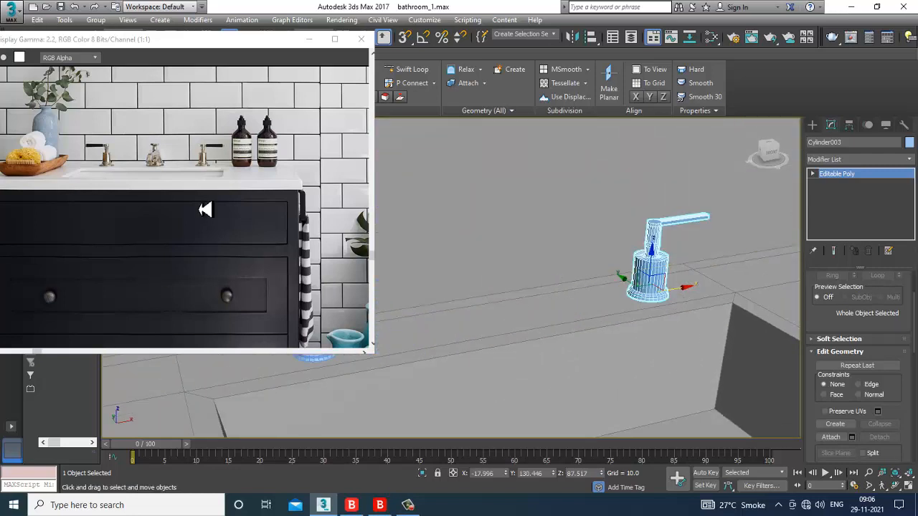
pyautogui.scroll(1, 131, 183)
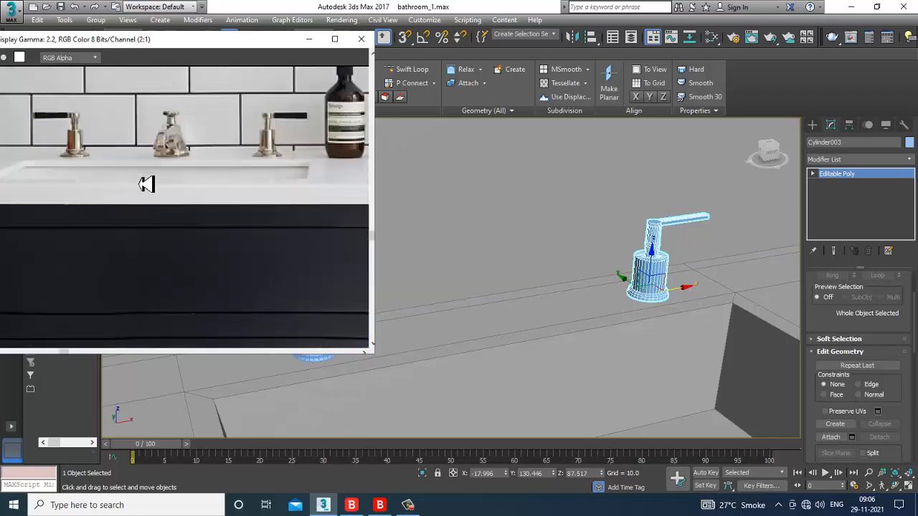
# Step: Draw a flat Cylinder disc on the counter between the two taps and nudge it along Y
pyautogui.click(814, 128)
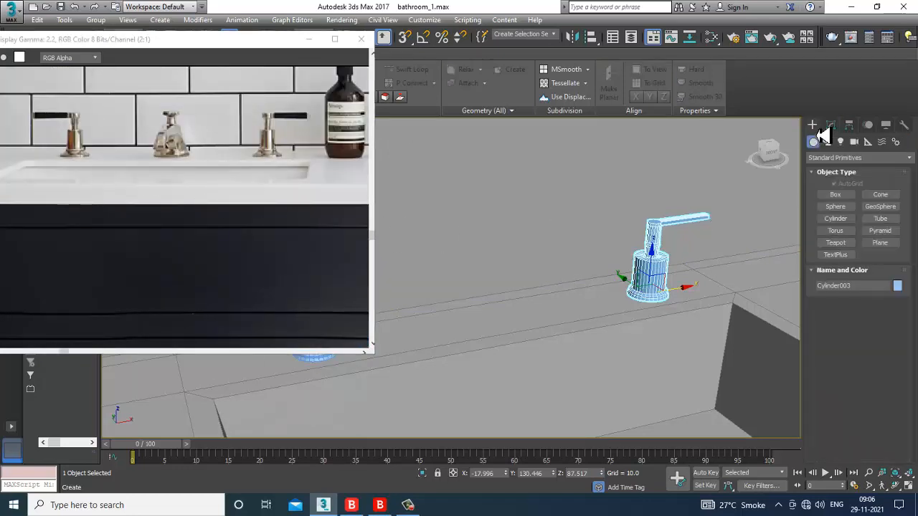
pyautogui.click(835, 218)
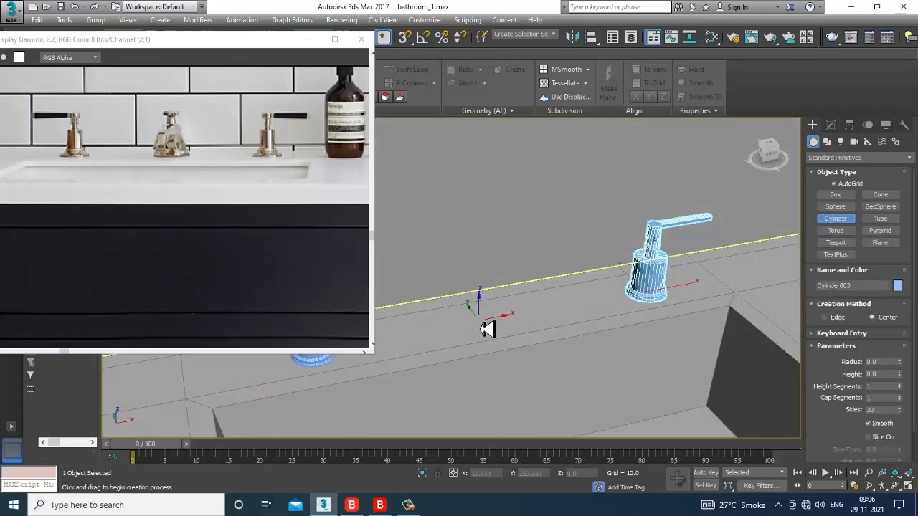
pyautogui.moveTo(488, 324); pyautogui.dragTo(506, 335)
pyautogui.click(506, 329)
pyautogui.press('w')
pyautogui.keyDown('alt'); pyautogui.moveTo(506, 322); pyautogui.dragTo(484, 313, button='middle'); pyautogui.keyUp('alt')
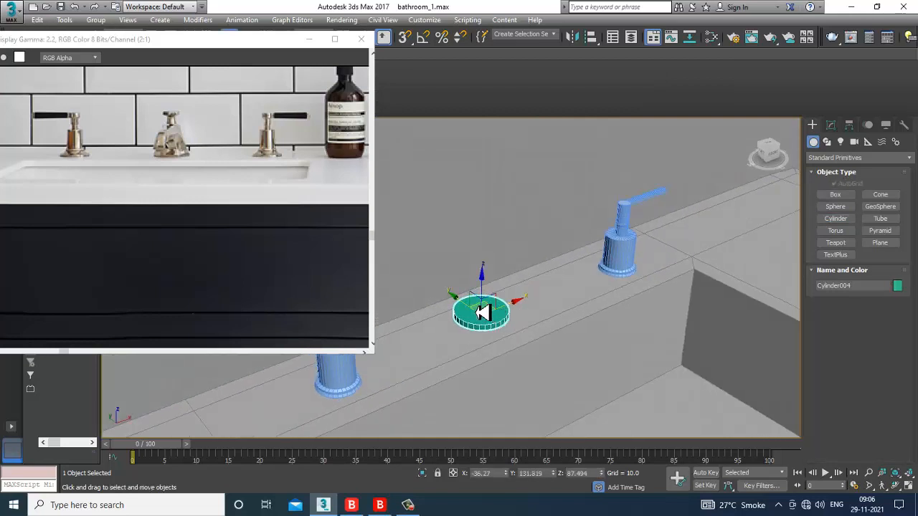
pyautogui.moveTo(475, 313); pyautogui.dragTo(481, 315)
pyautogui.keyDown('alt'); pyautogui.moveTo(552, 322); pyautogui.dragTo(594, 324, button='middle'); pyautogui.keyUp('alt')
pyautogui.scroll(2, 551, 319)
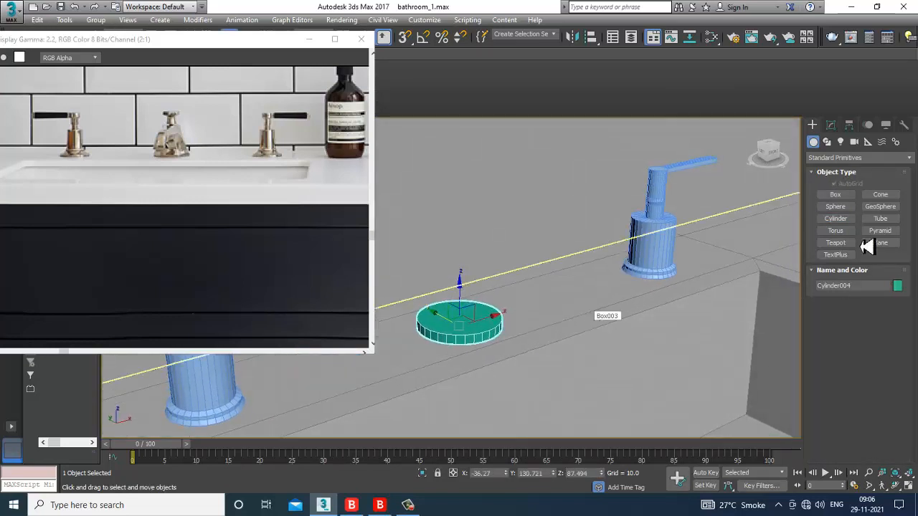
# Step: Convert Cylinder004 to an Editable Poly
pyautogui.rightClick(454, 324)
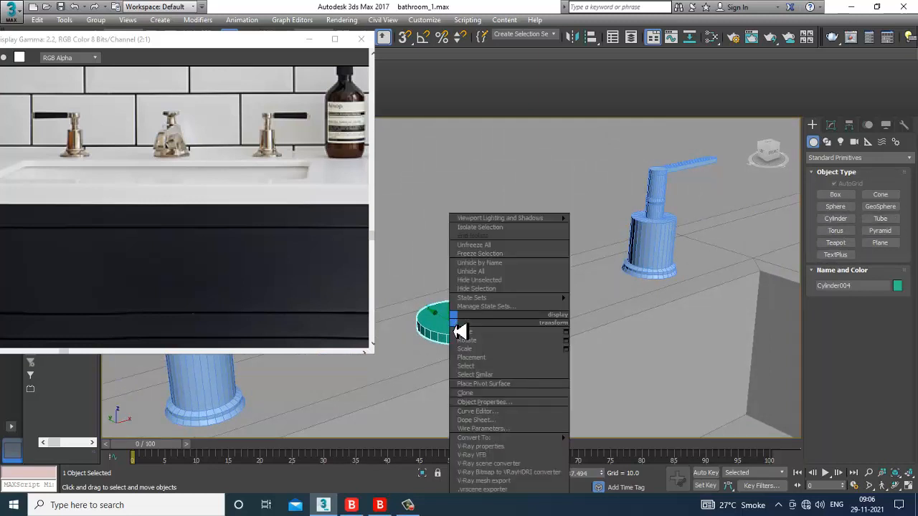
pyautogui.moveTo(533, 439)
pyautogui.click(645, 447)
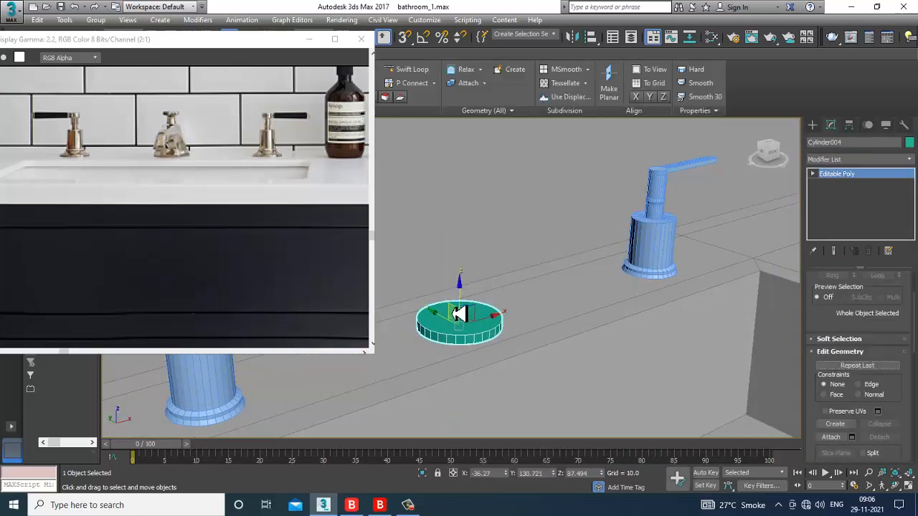
# Step: Lower the disc onto the counter and inset its top face to a thin rim
pyautogui.moveTo(459, 302); pyautogui.dragTo(460, 308)
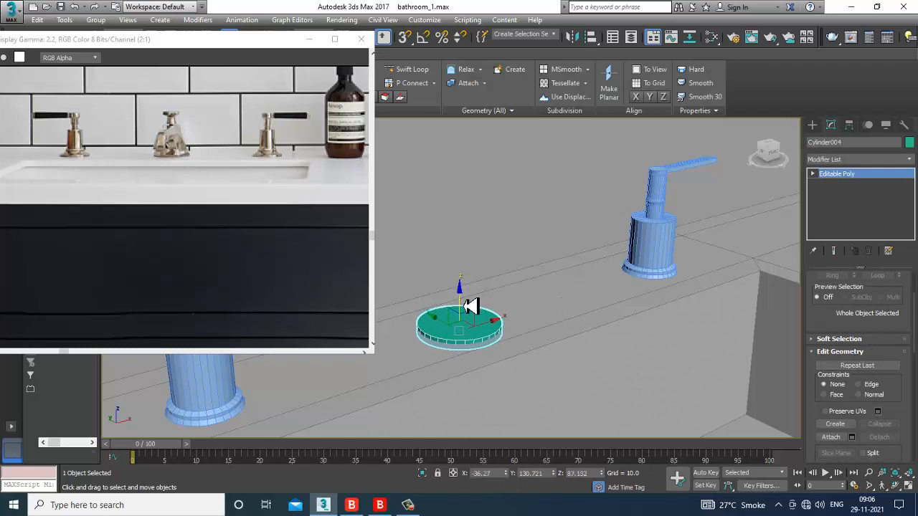
pyautogui.press('4')
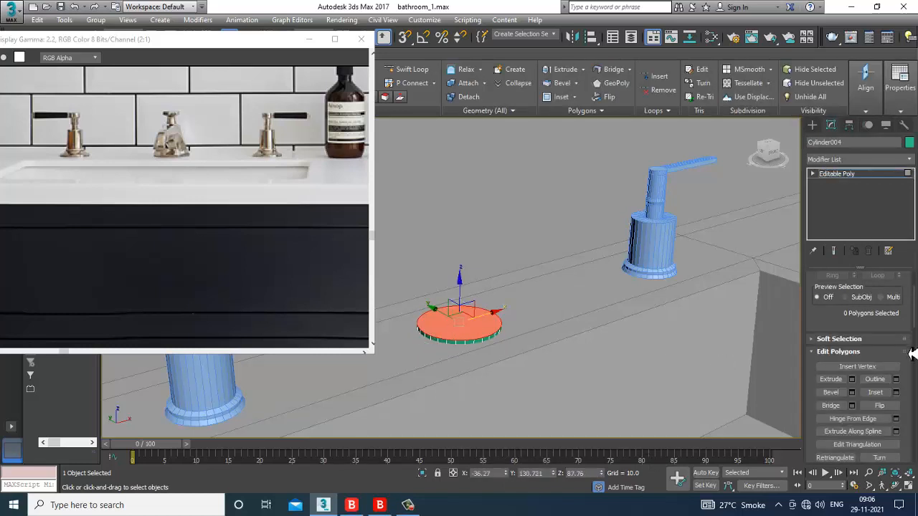
pyautogui.press('r')
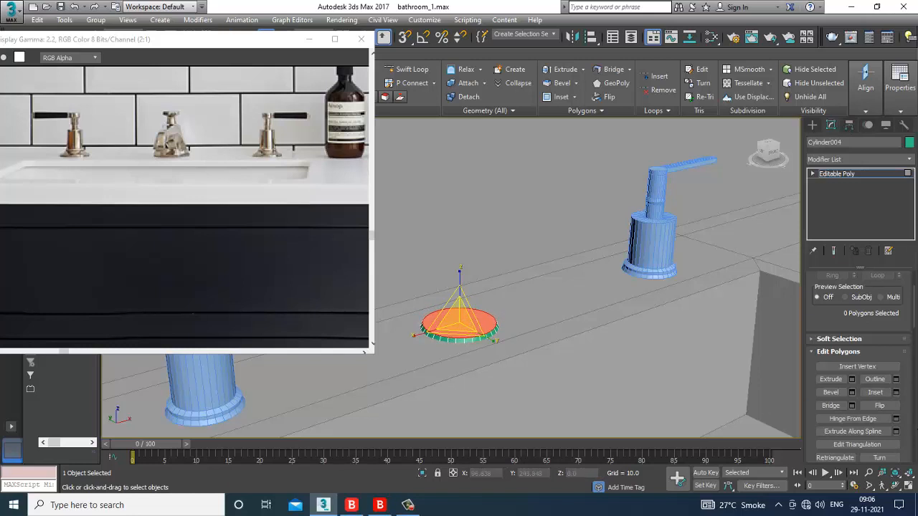
pyautogui.press('w')
pyautogui.click(896, 393)
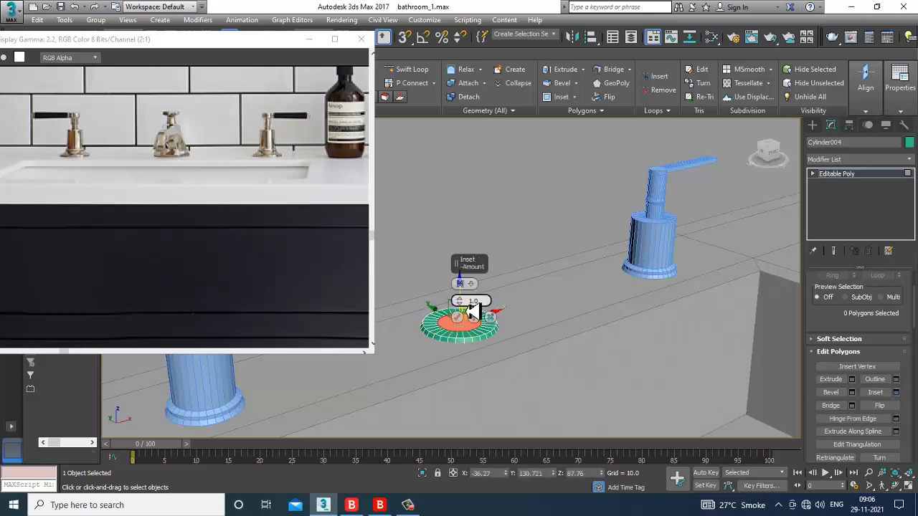
pyautogui.moveTo(463, 305); pyautogui.dragTo(470, 309)
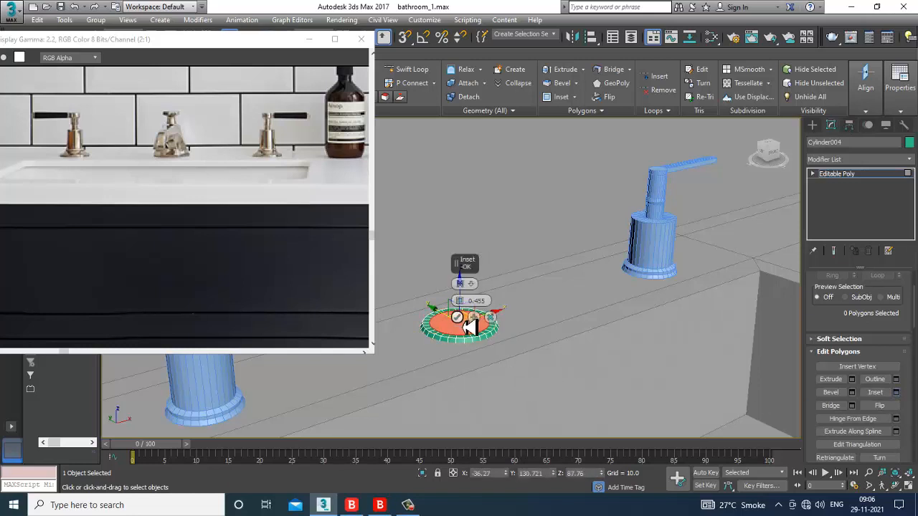
pyautogui.click(457, 317)
# Step: Extrude the inset face, then lower and scale it inward to taper the base
pyautogui.click(853, 380)
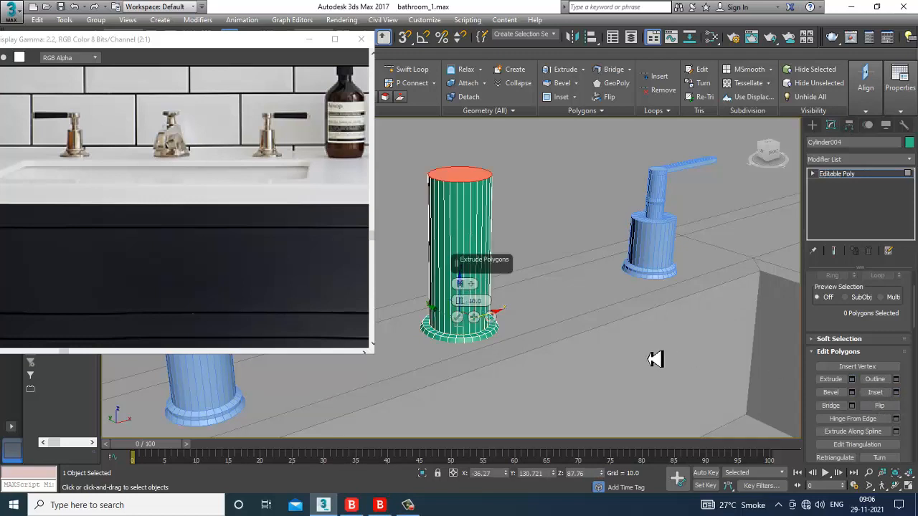
pyautogui.click(457, 318)
pyautogui.moveTo(467, 148); pyautogui.dragTo(480, 322)
pyautogui.scroll(-4, 483, 329)
pyautogui.keyDown('alt'); pyautogui.moveTo(493, 349); pyautogui.dragTo(543, 355, button='middle'); pyautogui.keyUp('alt')
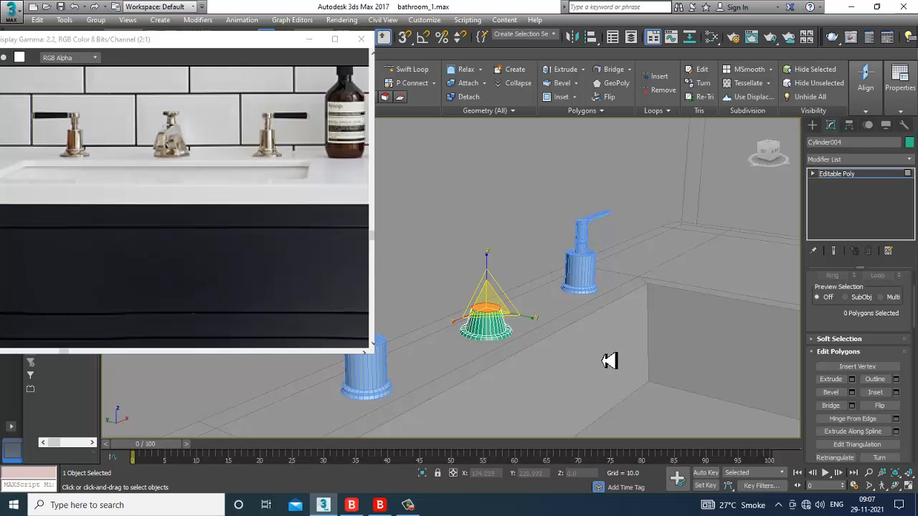
pyautogui.press('w')
pyautogui.moveTo(497, 289); pyautogui.dragTo(508, 302)
pyautogui.hotkey('alt', 'w')
pyautogui.moveTo(392, 396); pyautogui.dragTo(373, 385, button='middle')
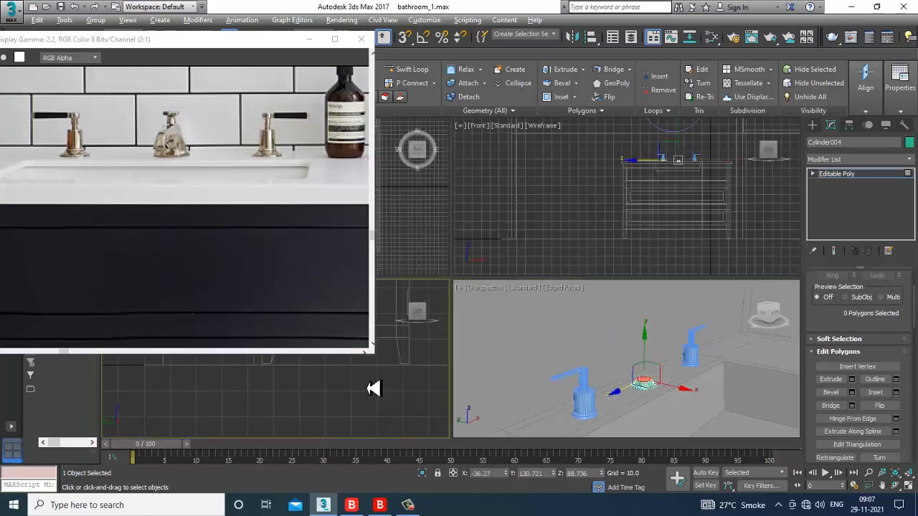
# Step: In the maximized Left view, draw Line001 from inside the base up and across as the spout path
pyautogui.hotkey('alt', 'w')
pyautogui.scroll(5, 476, 328)
pyautogui.moveTo(534, 282); pyautogui.dragTo(529, 283, button='middle')
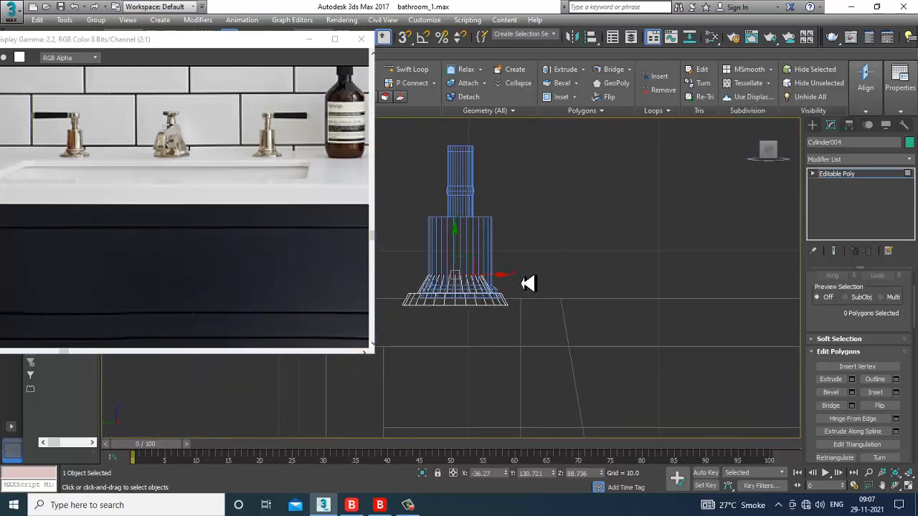
pyautogui.click(812, 125)
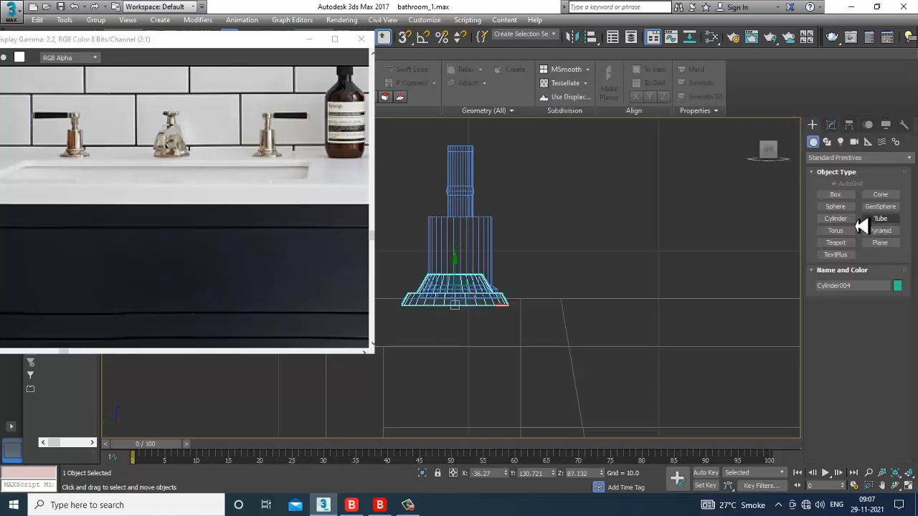
pyautogui.click(827, 142)
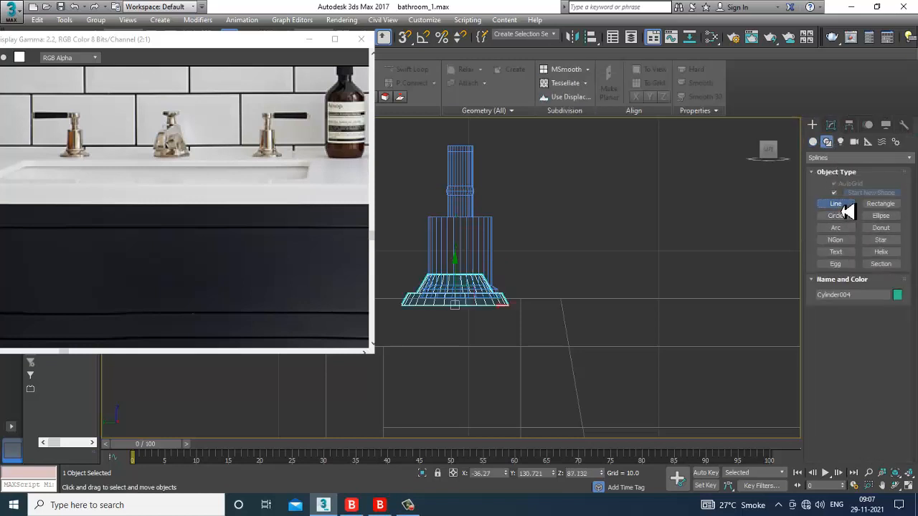
pyautogui.click(836, 204)
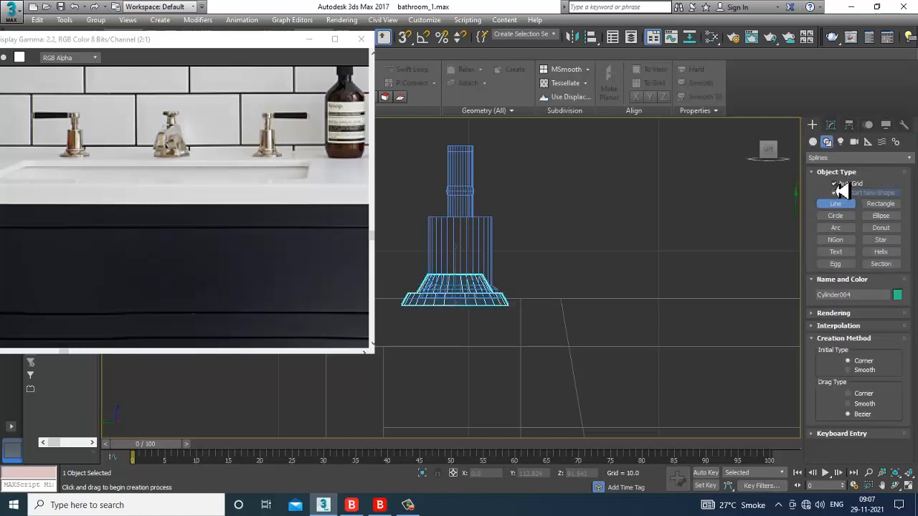
pyautogui.click(452, 279)
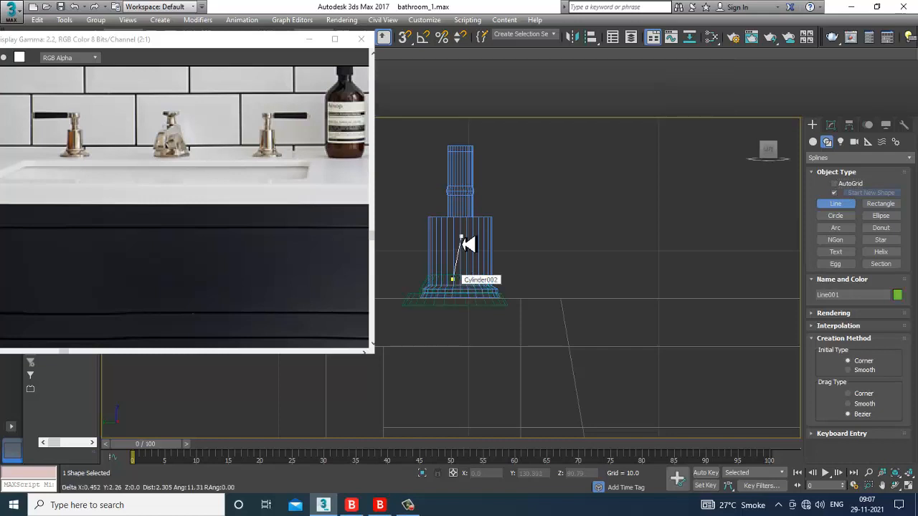
pyautogui.click(463, 224)
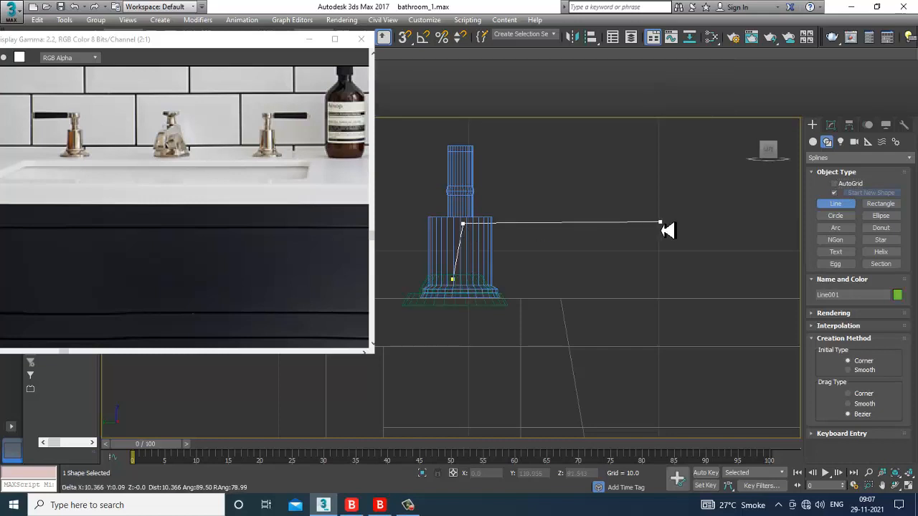
pyautogui.rightClick(686, 261)
# Step: Return to a maximized Perspective viewport
pyautogui.rightClick(718, 357)
pyautogui.hotkey('alt', 'w')
pyautogui.rightClick(696, 356)
pyautogui.hotkey('alt', 'w')
pyautogui.scroll(-3, 696, 356)
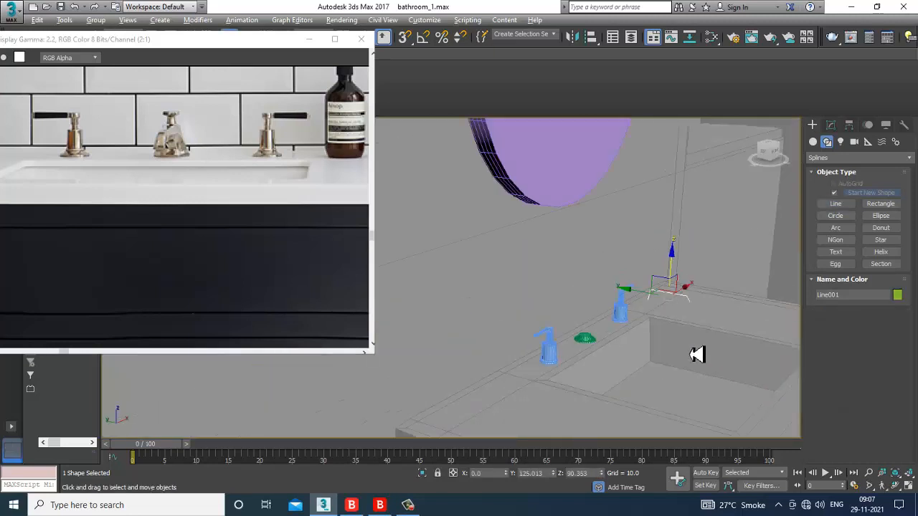
# Step: Move Line001 over onto the green base between the taps
pyautogui.keyDown('alt'); pyautogui.moveTo(696, 355); pyautogui.dragTo(706, 297, button='middle'); pyautogui.keyUp('alt')
pyautogui.moveTo(706, 297); pyautogui.dragTo(585, 331)
pyautogui.keyDown('alt'); pyautogui.moveTo(576, 330); pyautogui.dragTo(598, 340, button='middle'); pyautogui.keyUp('alt')
pyautogui.scroll(5, 597, 337)
pyautogui.scroll(-3, 597, 339)
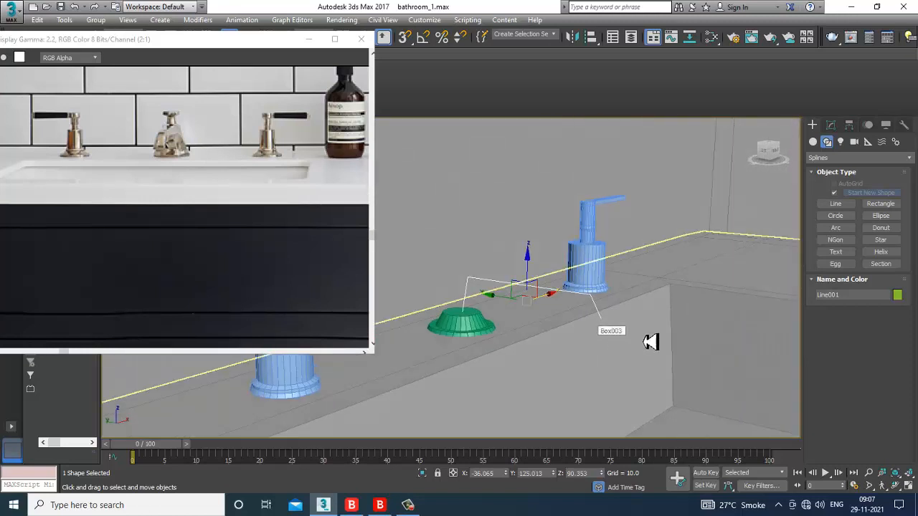
# Step: Make Line001 render as a Rectangular section with length 1.471 and width 1.08
pyautogui.click(832, 127)
pyautogui.scroll(3, 832, 334)
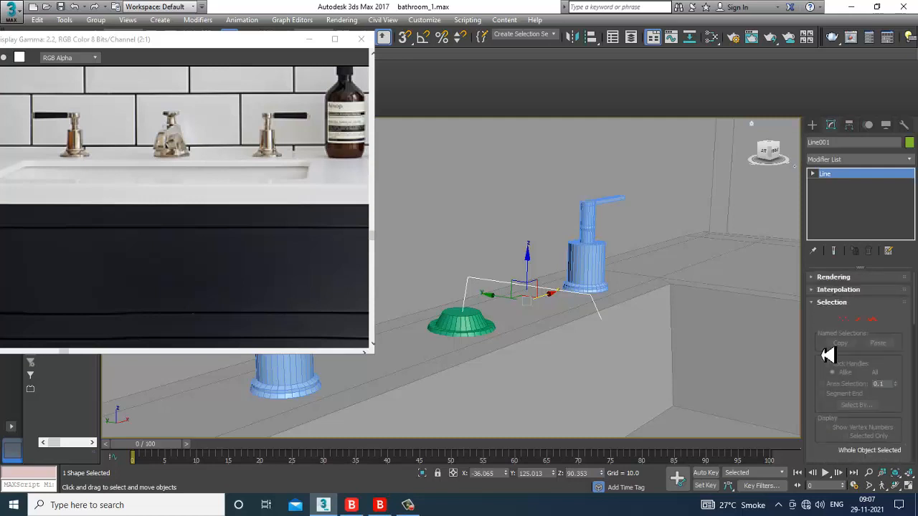
pyautogui.click(823, 278)
pyautogui.click(832, 291)
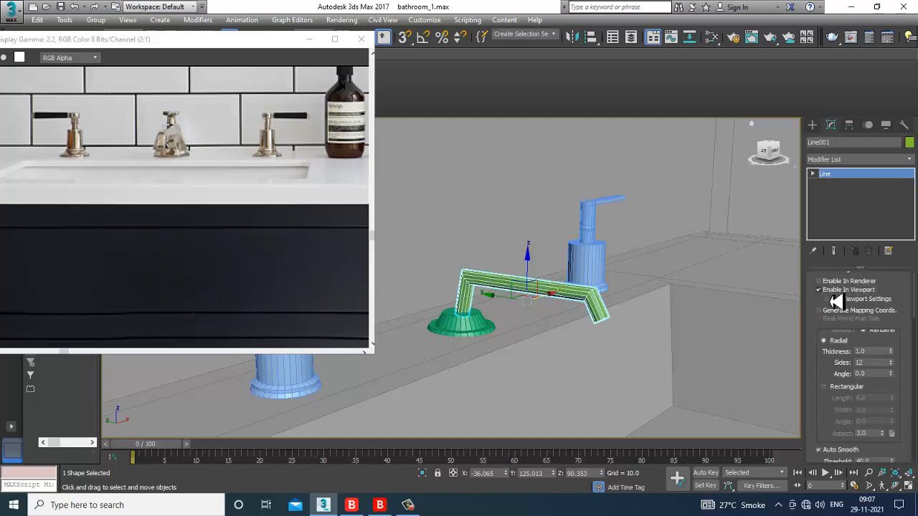
pyautogui.click(842, 389)
pyautogui.keyDown('alt'); pyautogui.moveTo(717, 346); pyautogui.dragTo(656, 344, button='middle'); pyautogui.keyUp('alt')
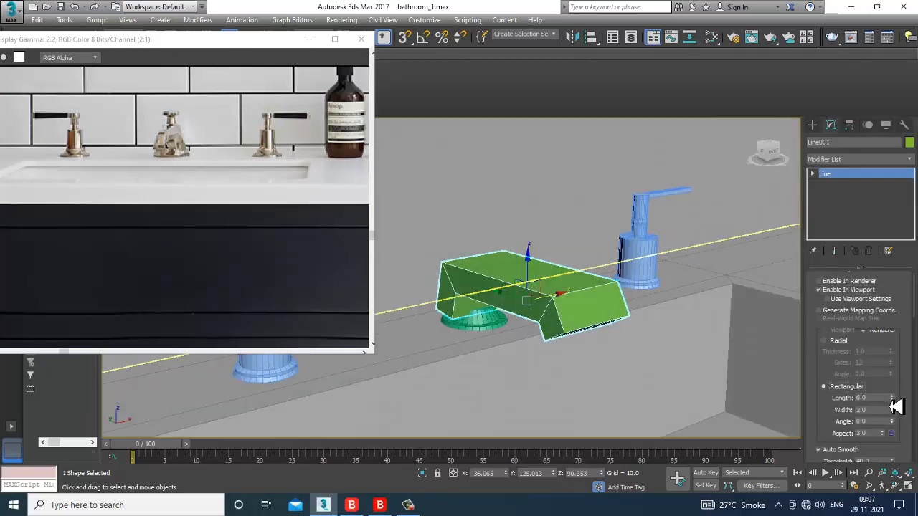
pyautogui.moveTo(895, 405); pyautogui.dragTo(908, 442)
pyautogui.moveTo(892, 399); pyautogui.dragTo(910, 431)
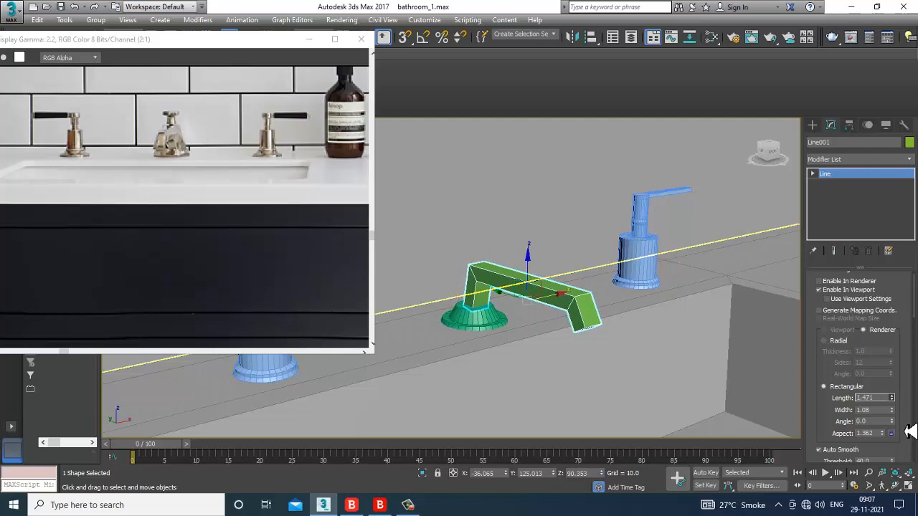
# Step: Fillet the two corner vertices of the spout line into rounded bends
pyautogui.keyDown('alt'); pyautogui.moveTo(633, 334); pyautogui.dragTo(596, 335, button='middle'); pyautogui.keyUp('alt')
pyautogui.press('1')
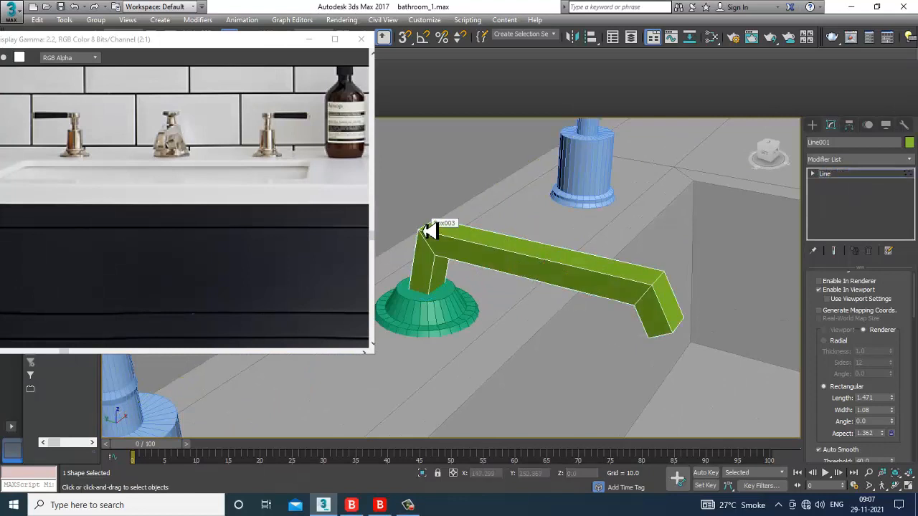
pyautogui.press('F3')
pyautogui.moveTo(475, 260); pyautogui.dragTo(520, 272)
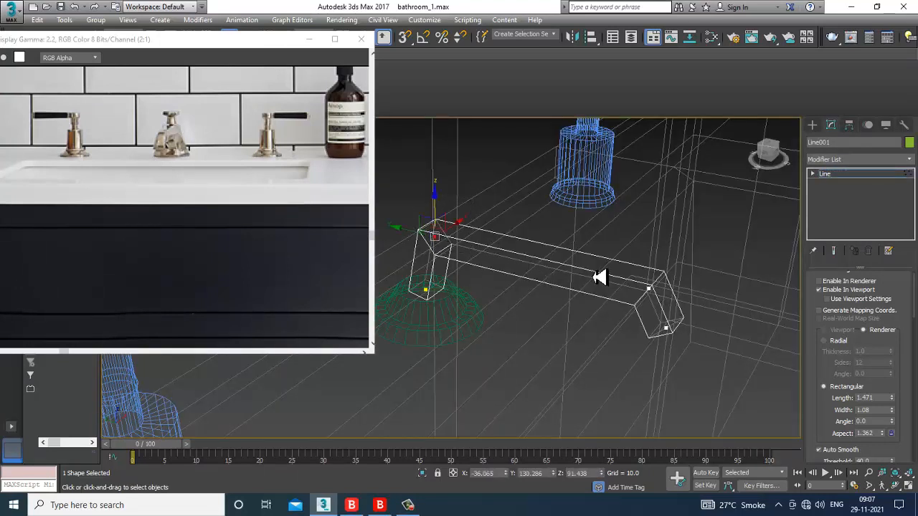
pyautogui.keyDown('ctrl'); pyautogui.moveTo(684, 309); pyautogui.dragTo(681, 308); pyautogui.keyUp('ctrl')
pyautogui.moveTo(836, 439); pyautogui.dragTo(824, 155)
pyautogui.moveTo(909, 423); pyautogui.dragTo(880, 175)
pyautogui.click(835, 393)
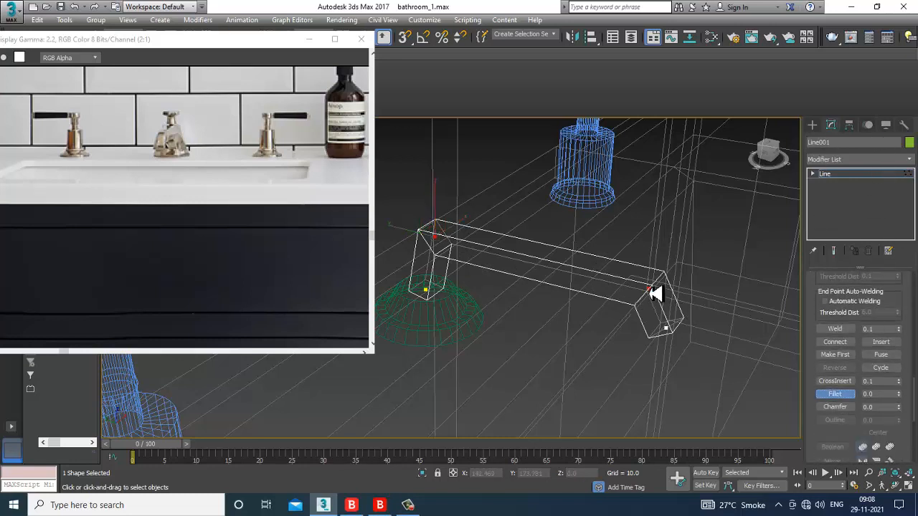
pyautogui.moveTo(656, 295)
pyautogui.mouseDown()
pyautogui.moveTo(651, 289)
pyautogui.moveTo(657, 294)
pyautogui.mouseUp()
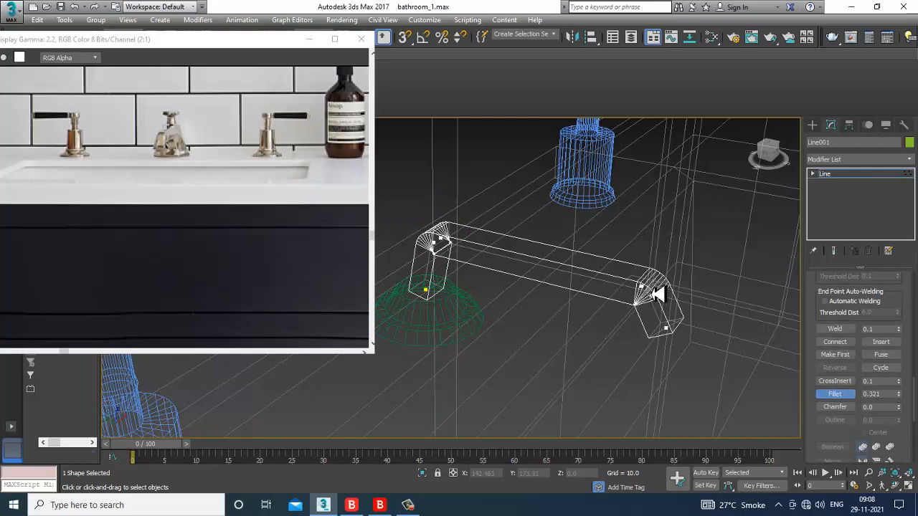
pyautogui.moveTo(658, 294)
pyautogui.keyDown('alt'); pyautogui.mouseDown(button='middle')
pyautogui.moveTo(674, 322)
pyautogui.moveTo(651, 313)
pyautogui.moveTo(637, 332)
pyautogui.moveTo(662, 348)
pyautogui.moveTo(648, 353)
pyautogui.moveTo(609, 297)
pyautogui.mouseUp(button='middle'); pyautogui.keyUp('alt')
pyautogui.scroll(3, 649, 355)
pyautogui.press('F3')
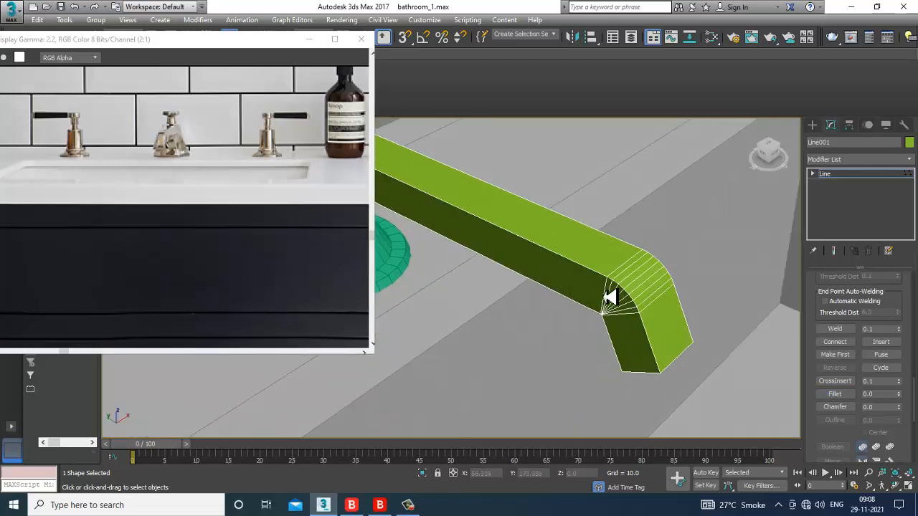
pyautogui.rightClick(609, 297)
# Step: Convert the spout to an Editable Poly and select its outlet-end vertices
pyautogui.moveTo(660, 380)
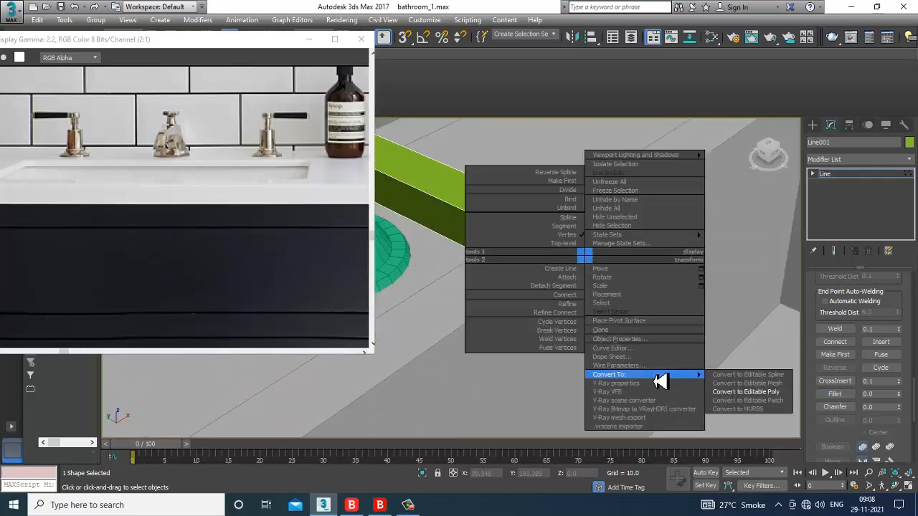
pyautogui.click(771, 392)
pyautogui.press('1')
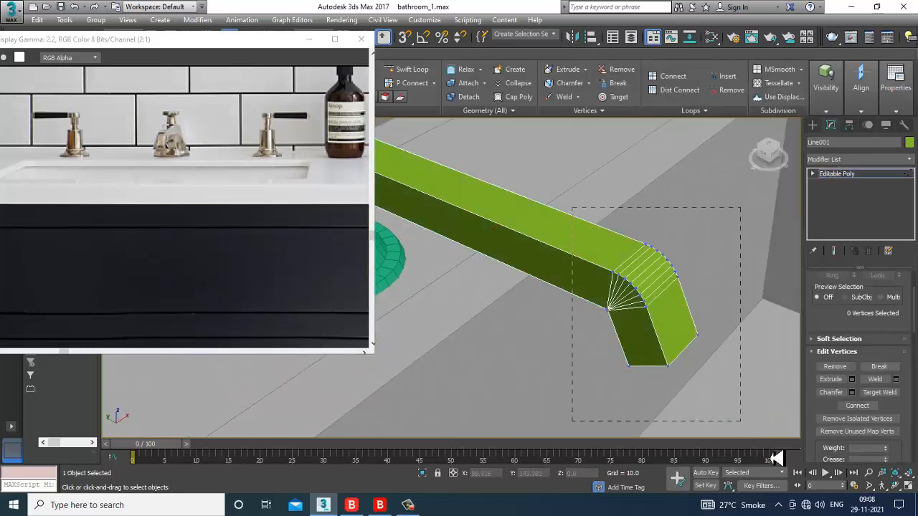
pyautogui.moveTo(777, 459); pyautogui.dragTo(775, 456)
pyautogui.keyDown('alt'); pyautogui.moveTo(734, 384); pyautogui.dragTo(636, 320, button='middle'); pyautogui.keyUp('alt')
# Step: Scale the outlet-end vertices narrower along X
pyautogui.press('r')
pyautogui.moveTo(604, 317); pyautogui.dragTo(616, 318)
pyautogui.keyDown('alt'); pyautogui.moveTo(618, 318); pyautogui.dragTo(675, 309, button='middle'); pyautogui.keyUp('alt')
pyautogui.keyDown('alt'); pyautogui.moveTo(711, 365); pyautogui.dragTo(652, 370, button='middle'); pyautogui.keyUp('alt')
pyautogui.moveTo(732, 361); pyautogui.dragTo(724, 365)
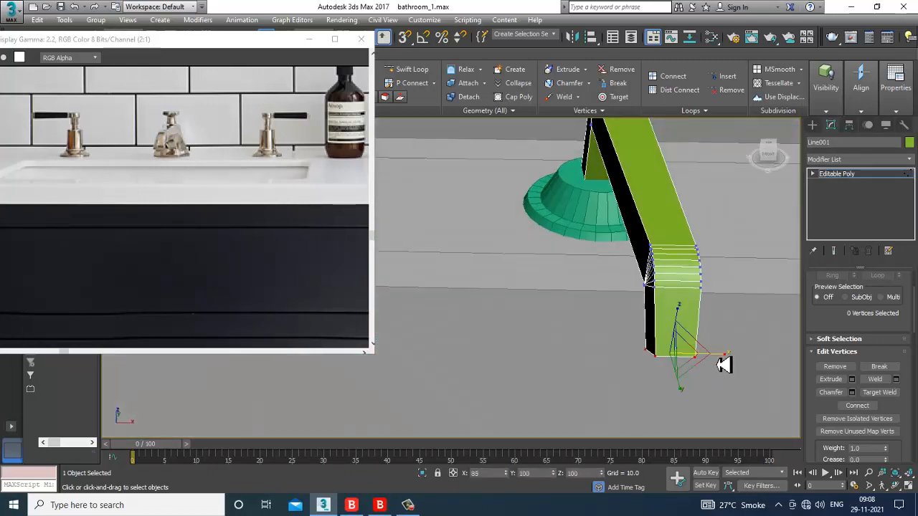
pyautogui.keyDown('alt'); pyautogui.moveTo(707, 344); pyautogui.dragTo(568, 296, button='middle'); pyautogui.keyUp('alt')
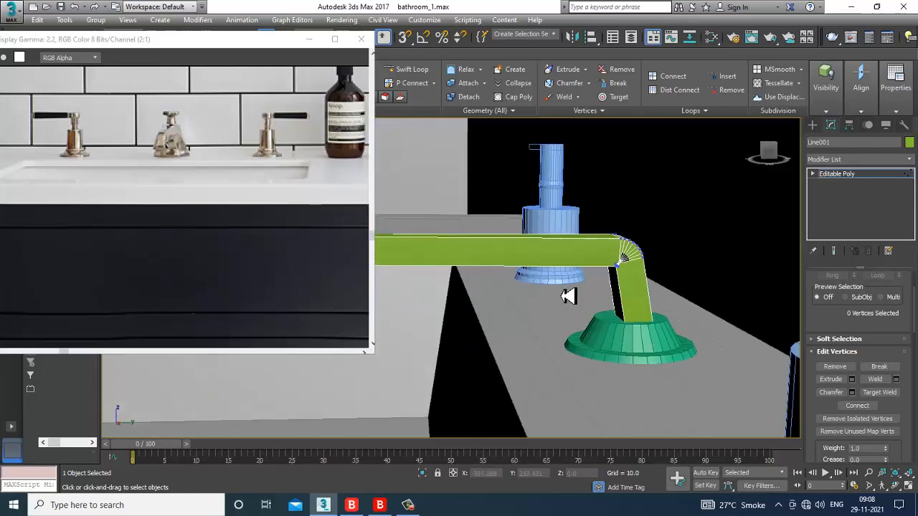
pyautogui.keyDown('alt'); pyautogui.moveTo(592, 352); pyautogui.dragTo(575, 278, button='middle'); pyautogui.keyUp('alt')
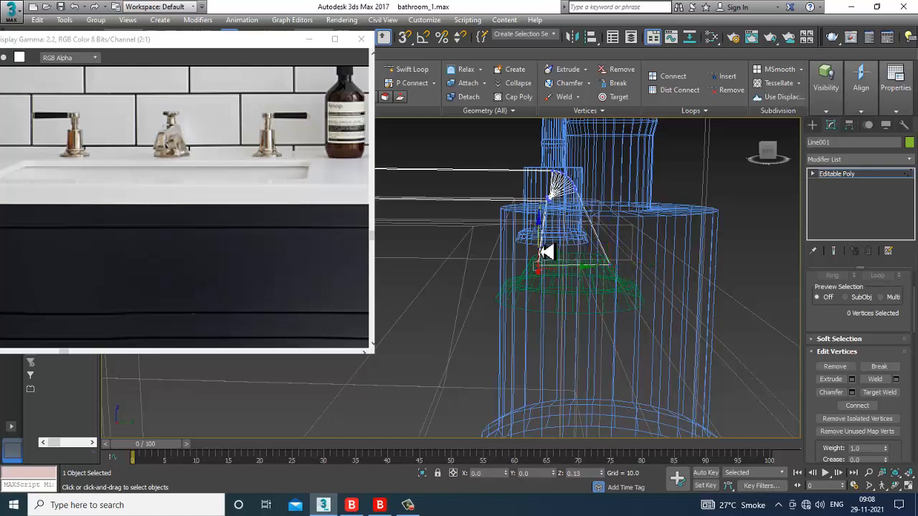
pyautogui.keyDown('alt'); pyautogui.moveTo(574, 316); pyautogui.dragTo(638, 294, button='middle'); pyautogui.keyUp('alt')
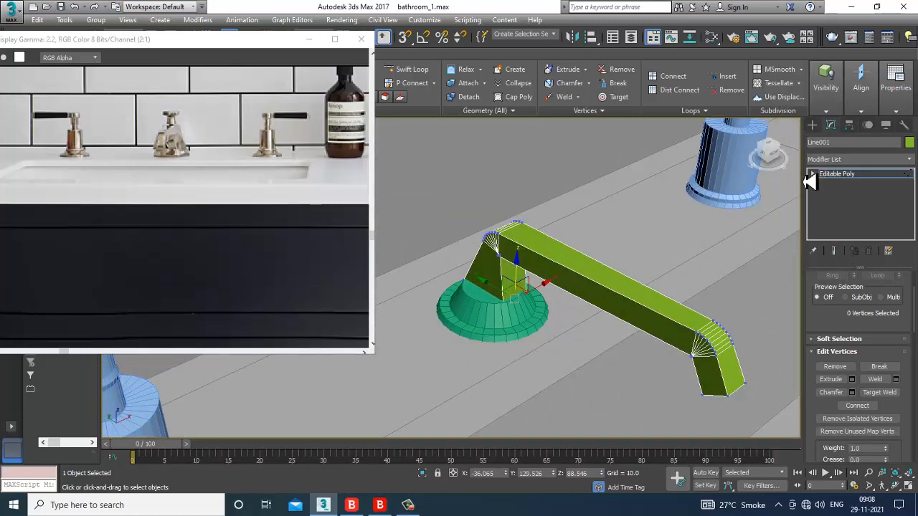
# Step: Convert the spout to Editable Poly again to finalise the edits
pyautogui.rightClick(687, 332)
pyautogui.moveTo(732, 433)
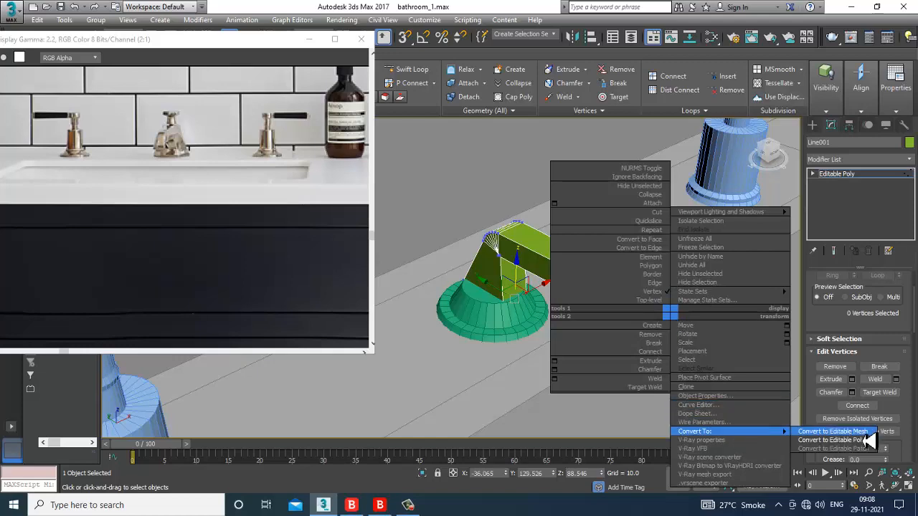
pyautogui.click(889, 433)
pyautogui.scroll(-6, 608, 334)
# Step: Delete the spout's end face in Polygon mode to open the outlet
pyautogui.keyDown('alt'); pyautogui.moveTo(608, 334); pyautogui.dragTo(595, 329, button='middle'); pyautogui.keyUp('alt')
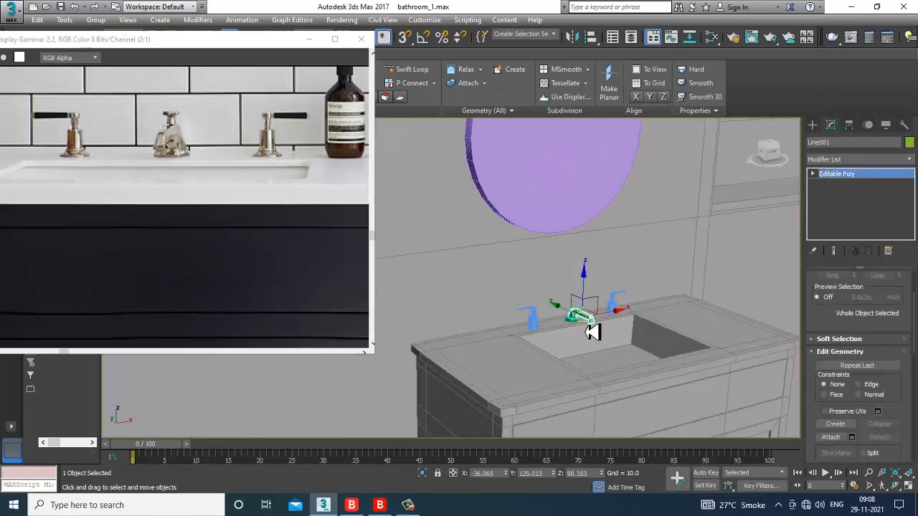
pyautogui.scroll(4, 614, 332)
pyautogui.scroll(8, 613, 332)
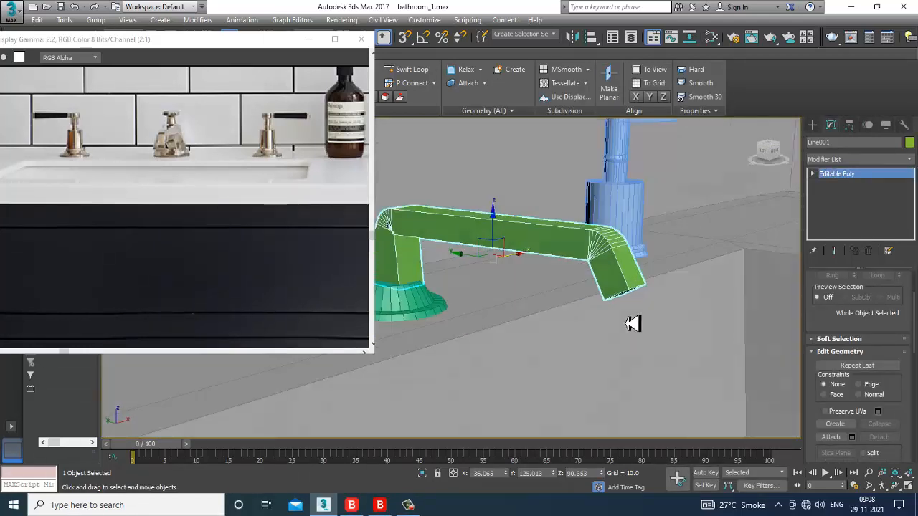
pyautogui.scroll(3, 632, 316)
pyautogui.press('4')
pyautogui.scroll(5, 608, 258)
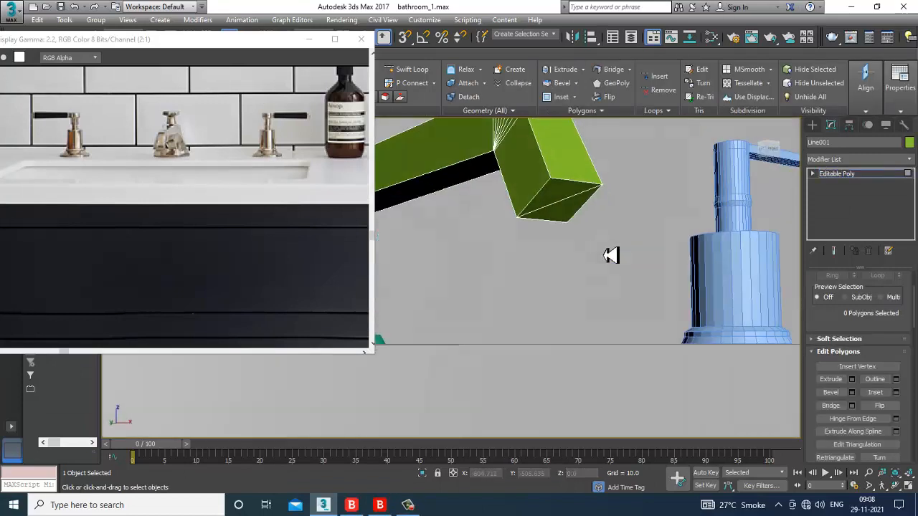
pyautogui.click(554, 208)
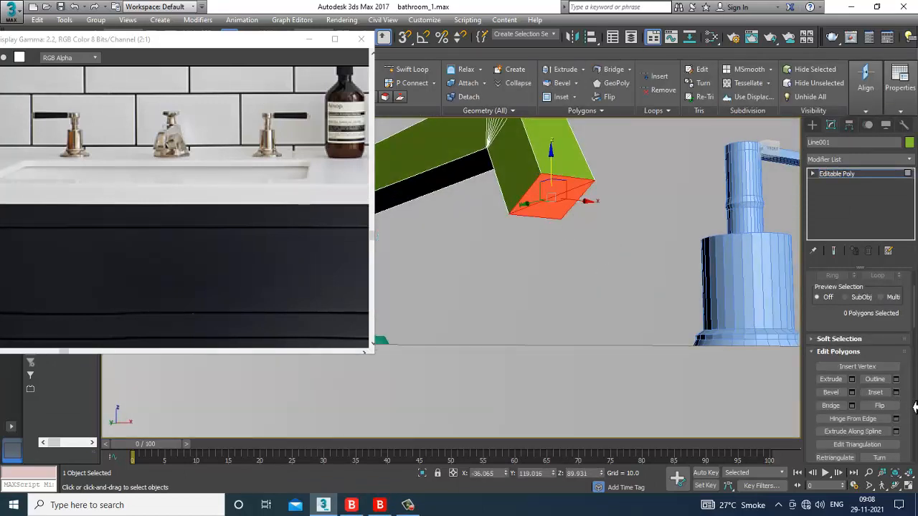
pyautogui.press('Delete')
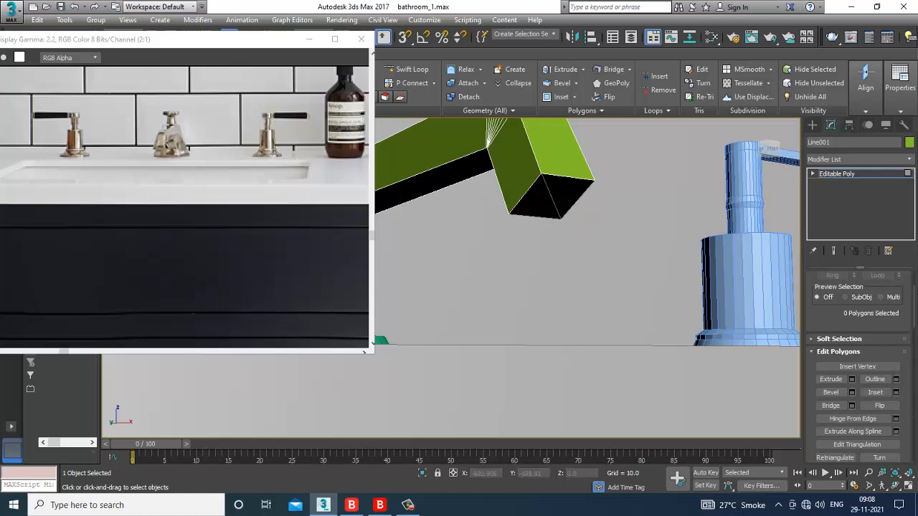
# Step: Select the open border at the spout tip and scale it down to 82%
pyautogui.press('3')
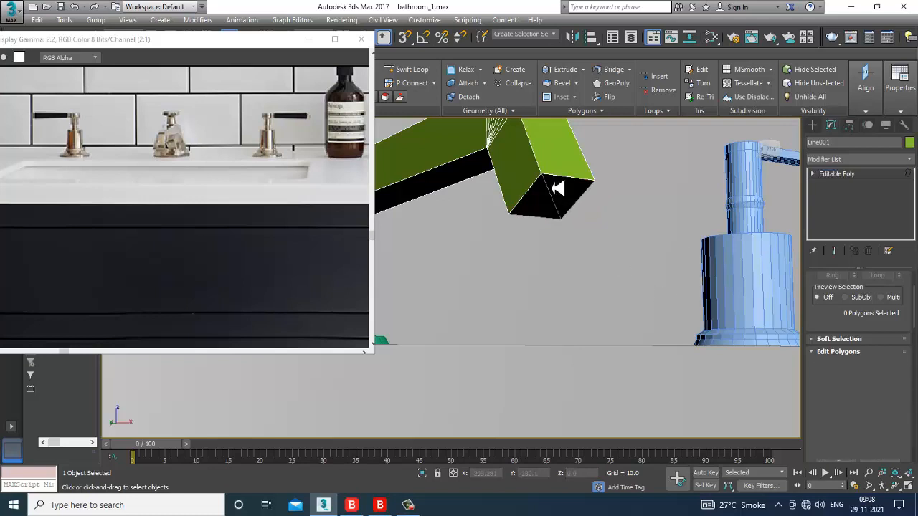
pyautogui.click(559, 188)
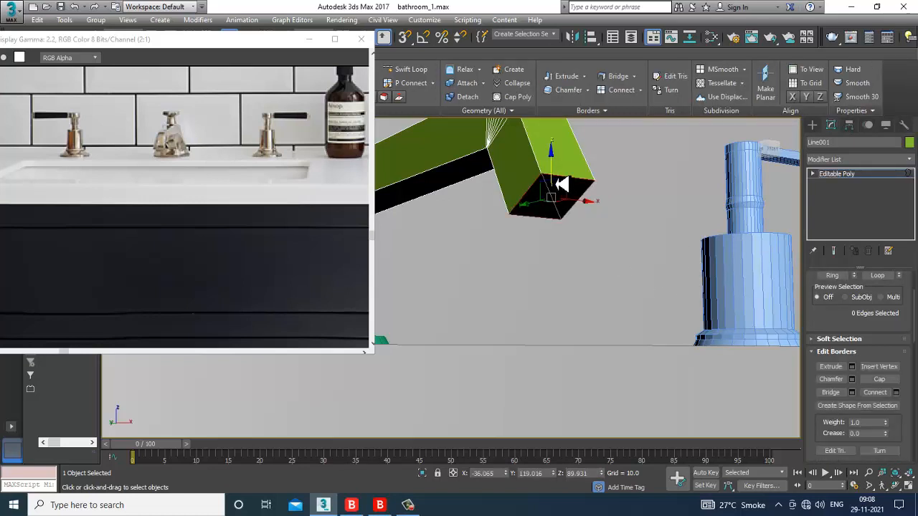
pyautogui.press('r')
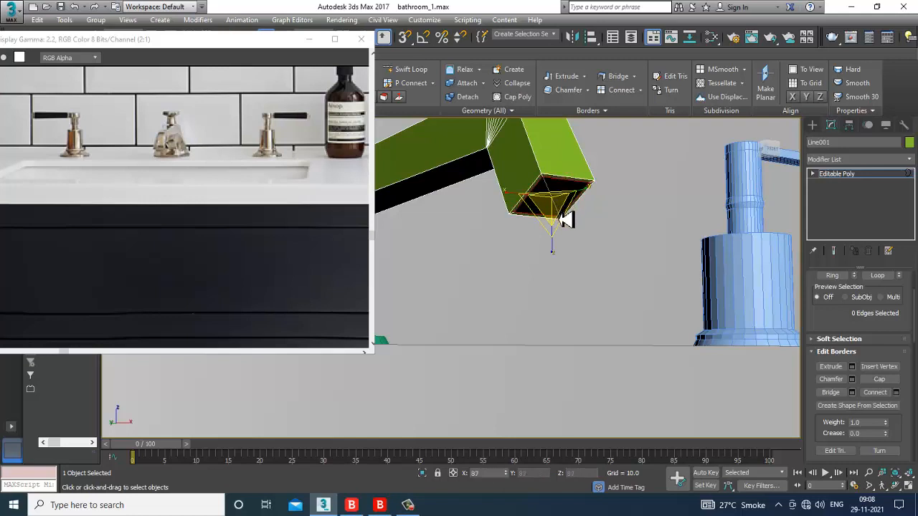
pyautogui.keyDown('shift'); pyautogui.moveTo(563, 223); pyautogui.dragTo(564, 224); pyautogui.keyUp('shift')
pyautogui.press('w')
pyautogui.scroll(-2, 567, 219)
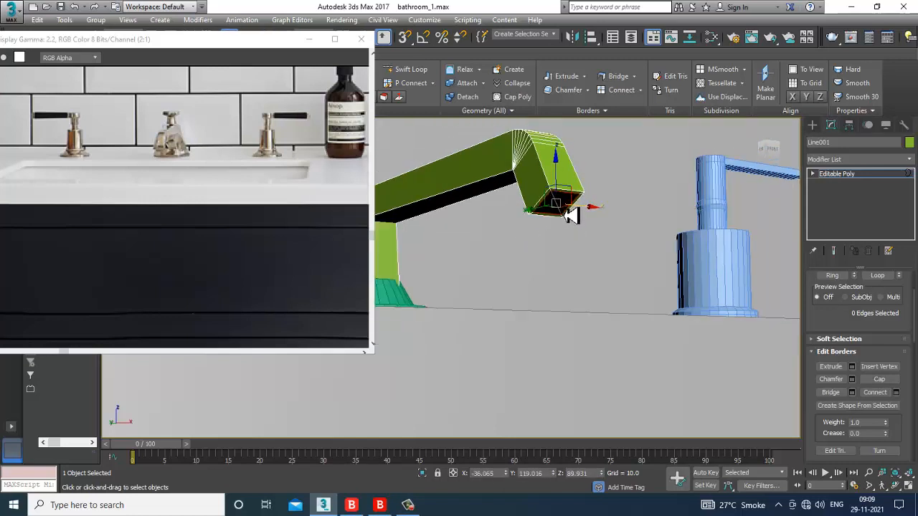
pyautogui.keyDown('alt'); pyautogui.moveTo(567, 215); pyautogui.dragTo(813, 234, button='middle'); pyautogui.keyUp('alt')
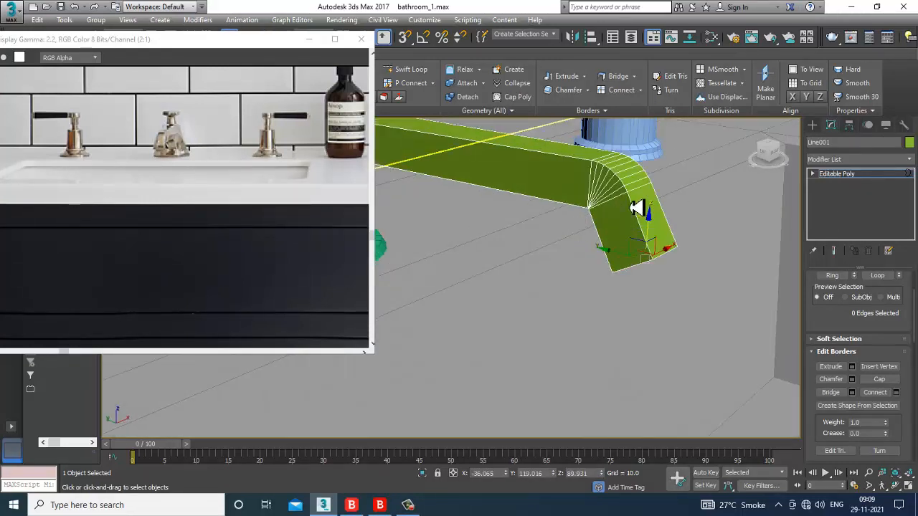
pyautogui.keyDown('alt'); pyautogui.moveTo(636, 208); pyautogui.dragTo(613, 224, button='middle'); pyautogui.keyUp('alt')
# Step: Chamfer the spout pipe's selected corner edge loops by 0.106 with extra segments
pyautogui.press('2')
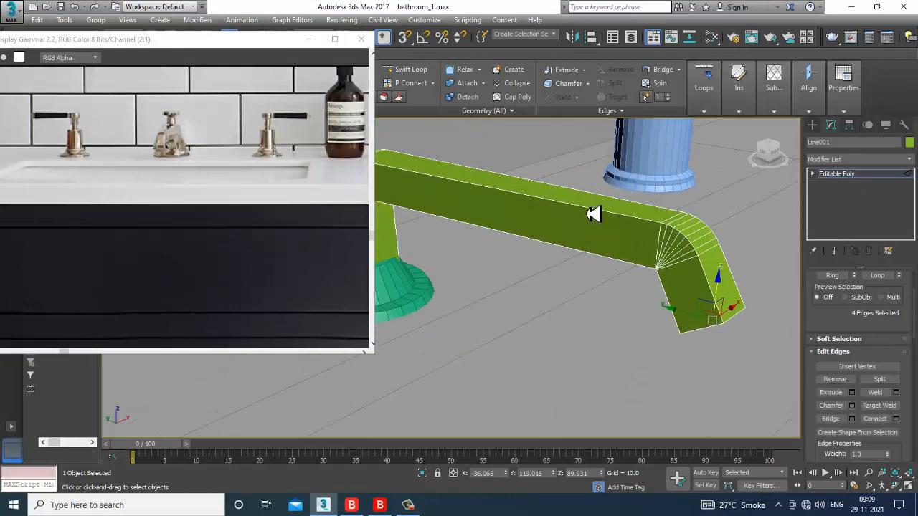
pyautogui.doubleClick(600, 218)
pyautogui.keyDown('ctrl'); pyautogui.doubleClick(622, 205); pyautogui.keyUp('ctrl')
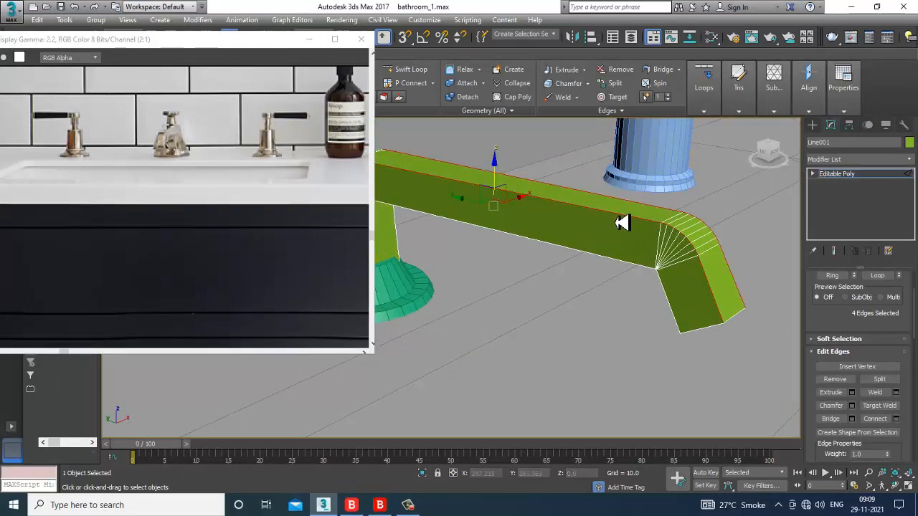
pyautogui.keyDown('alt'); pyautogui.moveTo(621, 266); pyautogui.dragTo(853, 339, button='middle'); pyautogui.keyUp('alt')
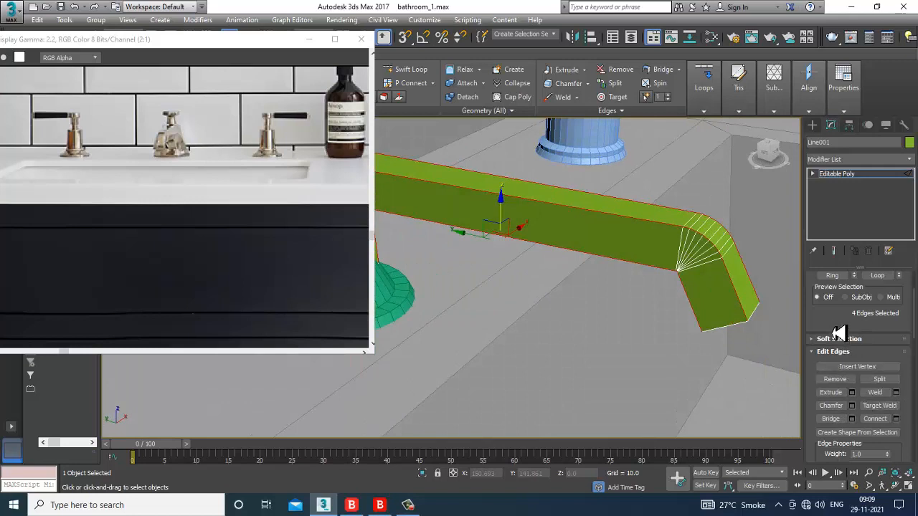
pyautogui.scroll(-1, 838, 328)
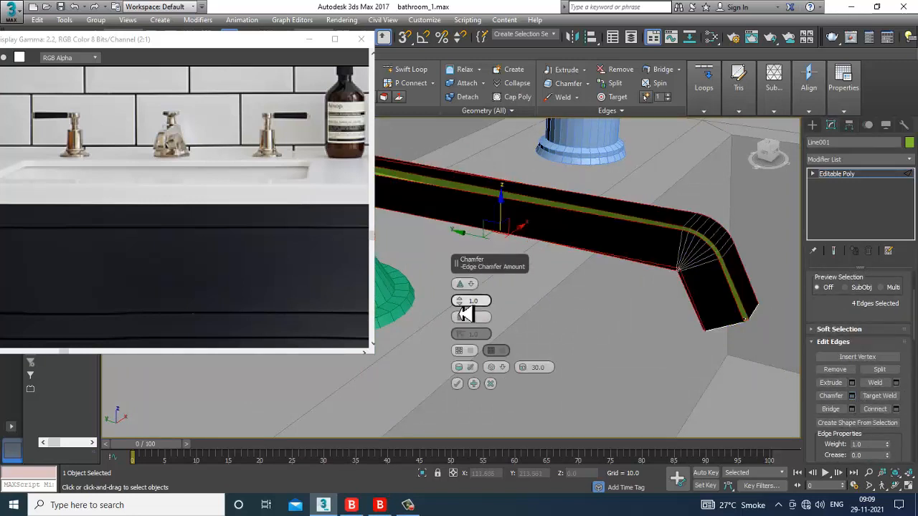
pyautogui.moveTo(460, 305); pyautogui.dragTo(466, 317)
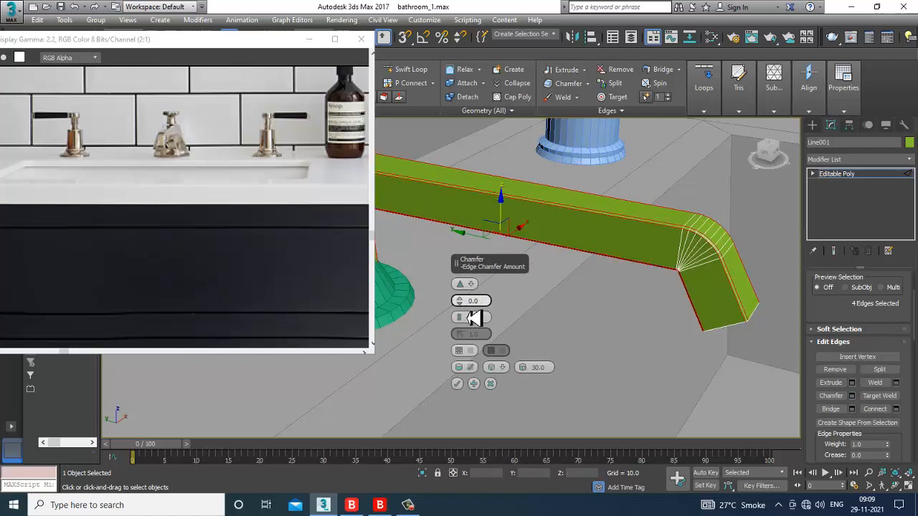
pyautogui.moveTo(467, 317); pyautogui.dragTo(462, 303)
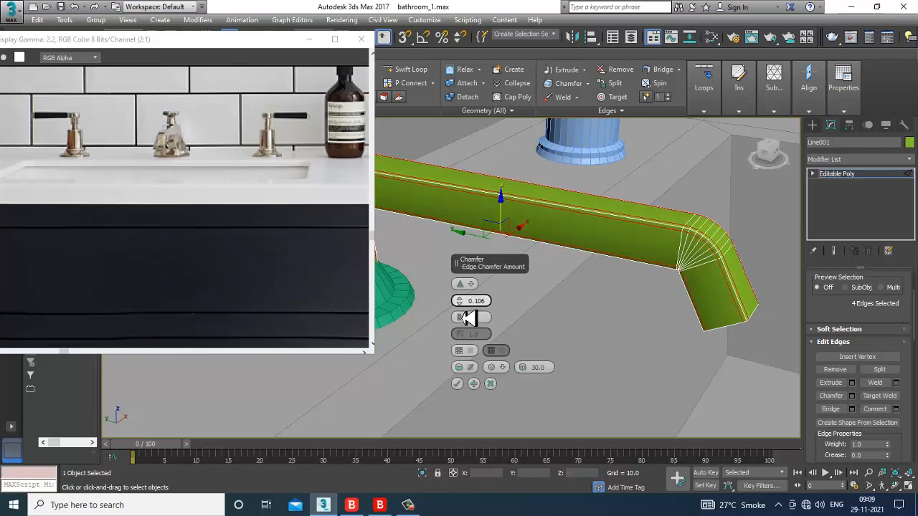
pyautogui.click(456, 383)
pyautogui.scroll(-6, 519, 340)
pyautogui.scroll(3, 545, 331)
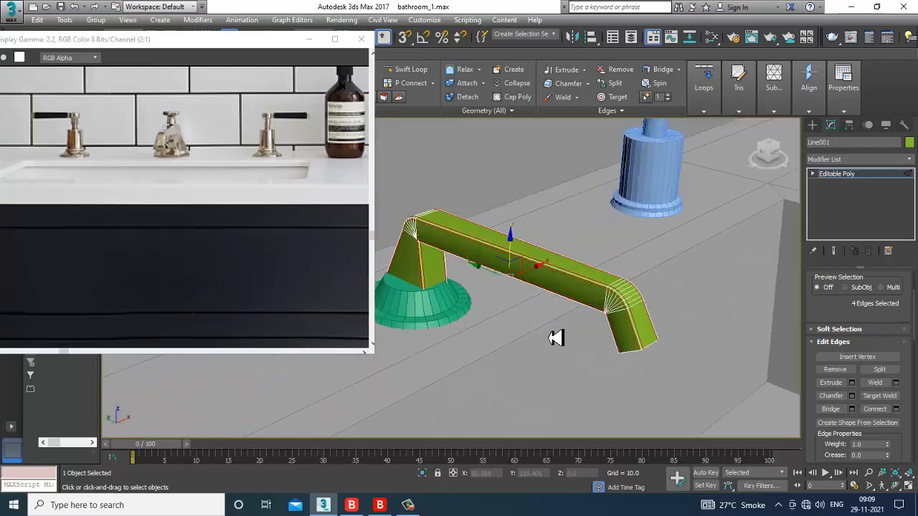
pyautogui.keyDown('alt'); pyautogui.moveTo(555, 337); pyautogui.dragTo(546, 321, button='middle'); pyautogui.keyUp('alt')
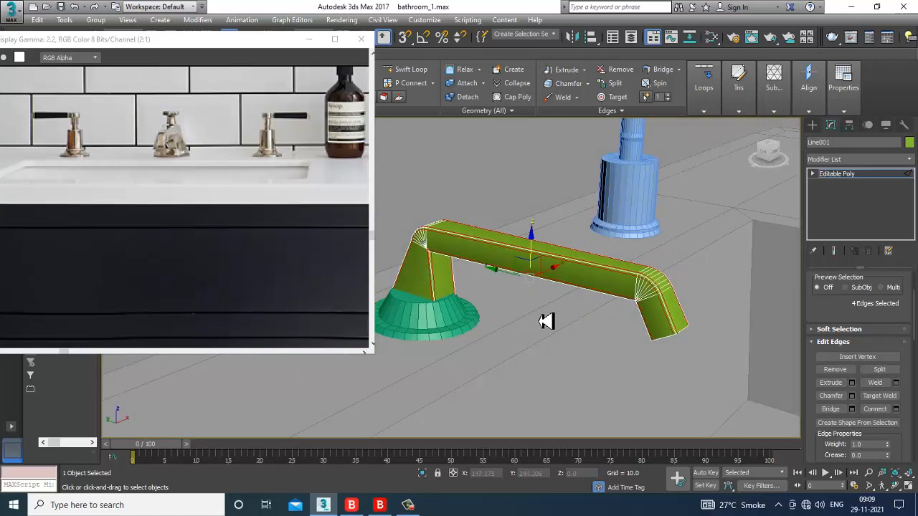
# Step: Draw a small 30-sided Standard Primitive cylinder on top of the green spout near its bend
pyautogui.click(812, 126)
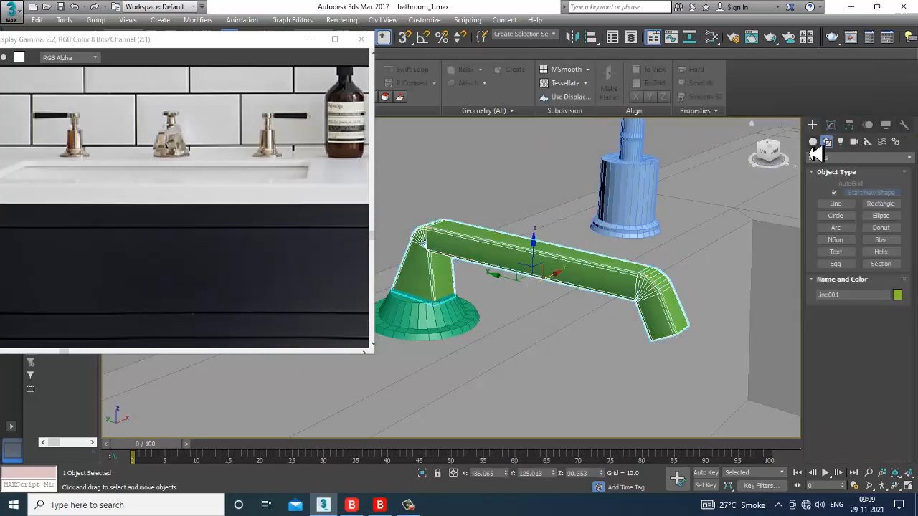
pyautogui.keyDown('alt'); pyautogui.moveTo(573, 251); pyautogui.dragTo(758, 280, button='middle'); pyautogui.keyUp('alt')
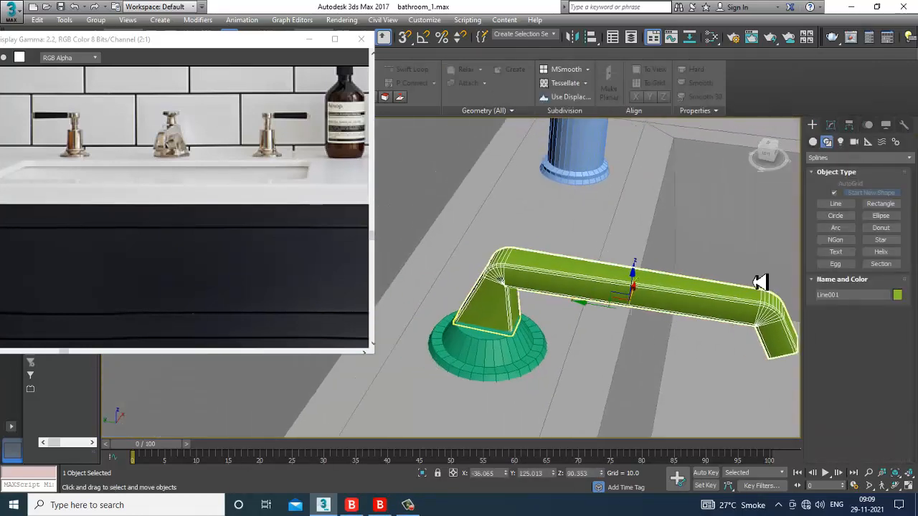
pyautogui.click(814, 142)
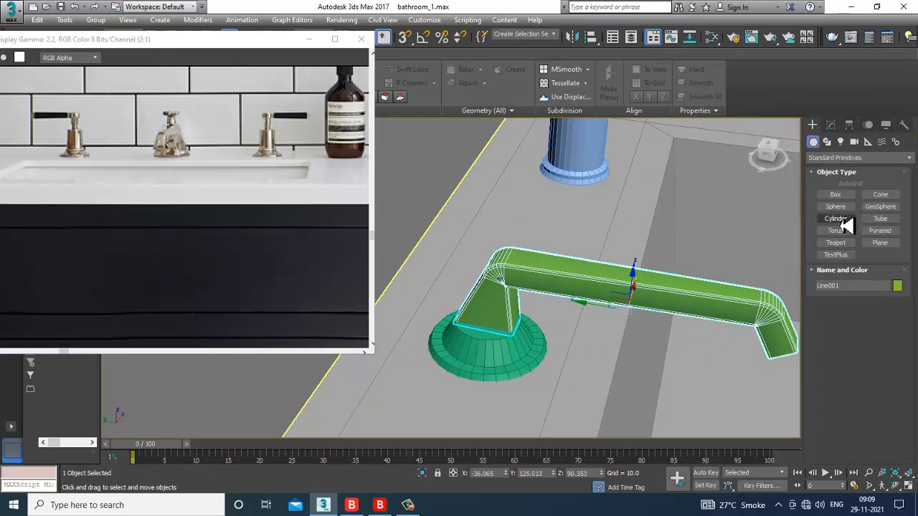
pyautogui.click(839, 221)
pyautogui.keyDown('alt'); pyautogui.moveTo(565, 295); pyautogui.dragTo(558, 312, button='middle'); pyautogui.keyUp('alt')
pyautogui.scroll(3, 601, 300)
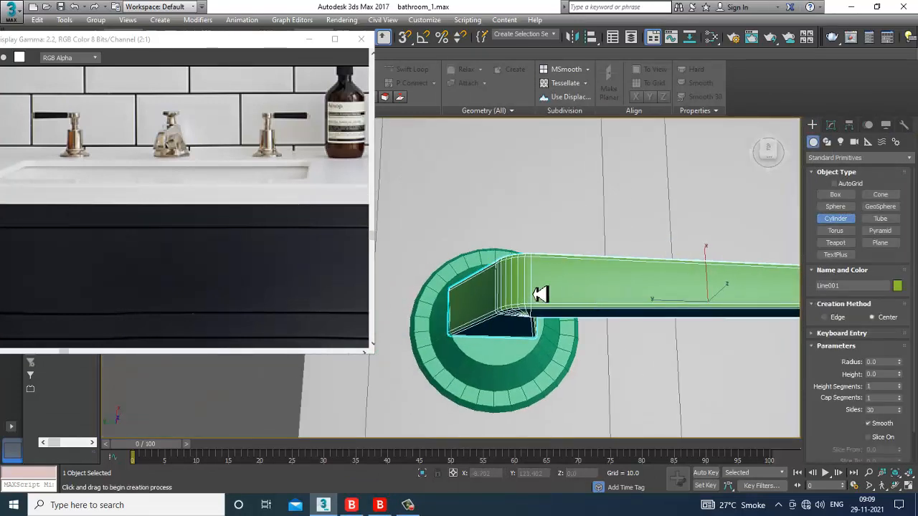
pyautogui.moveTo(560, 277); pyautogui.dragTo(568, 286)
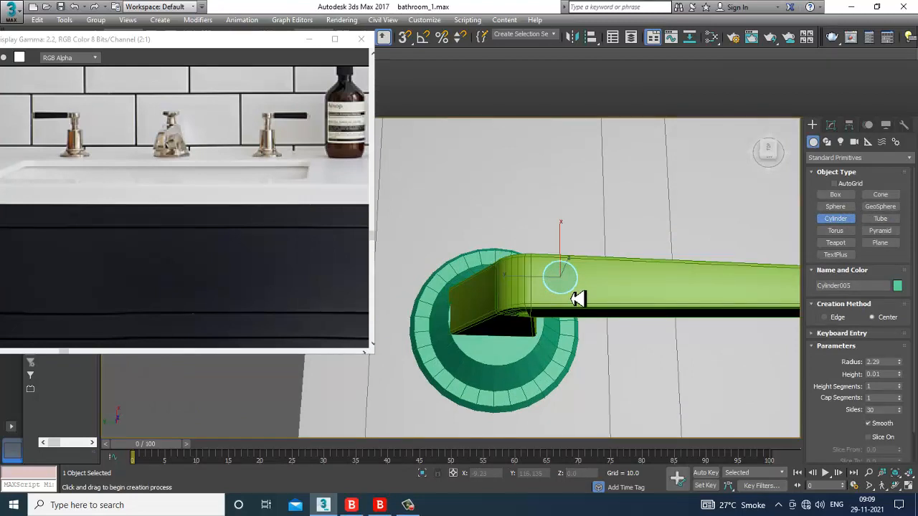
pyautogui.hotkey('ctrl', 'z')
pyautogui.keyDown('alt'); pyautogui.moveTo(607, 296); pyautogui.dragTo(574, 294, button='middle'); pyautogui.keyUp('alt')
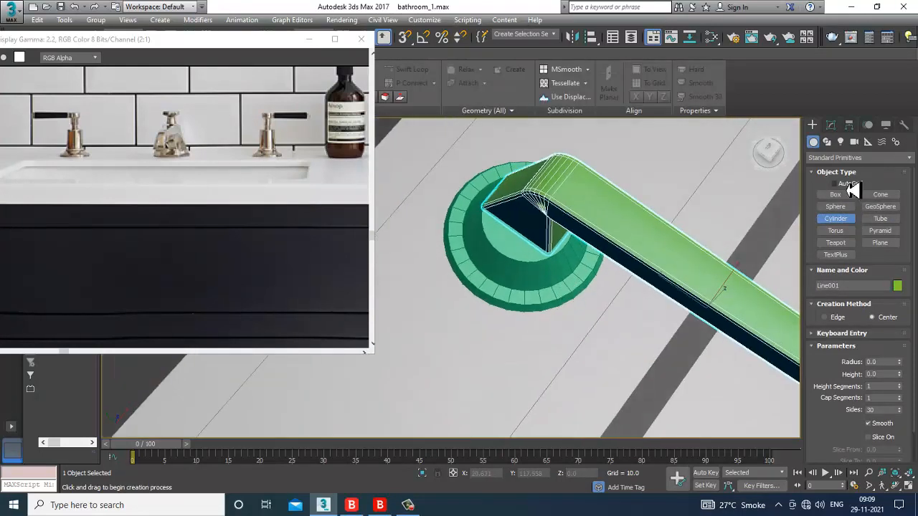
pyautogui.keyDown('alt'); pyautogui.moveTo(614, 200); pyautogui.dragTo(597, 225, button='middle'); pyautogui.keyUp('alt')
pyautogui.moveTo(587, 229); pyautogui.dragTo(598, 238)
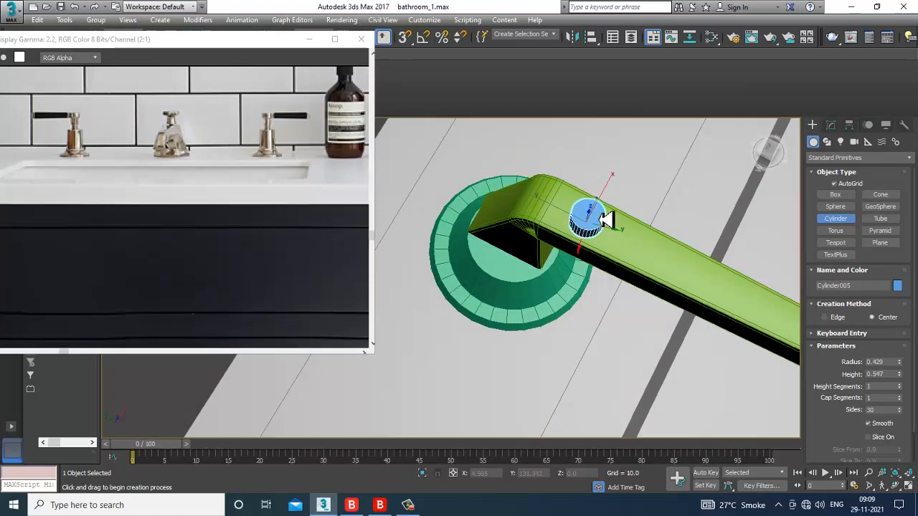
pyautogui.press('w')
# Step: Rotate Cylinder005 in the side view so it stands level and upright on the pipe
pyautogui.keyDown('alt'); pyautogui.moveTo(610, 248); pyautogui.dragTo(620, 220, button='middle'); pyautogui.keyUp('alt')
pyautogui.scroll(4, 621, 221)
pyautogui.hotkey('alt', 'w')
pyautogui.rightClick(404, 400)
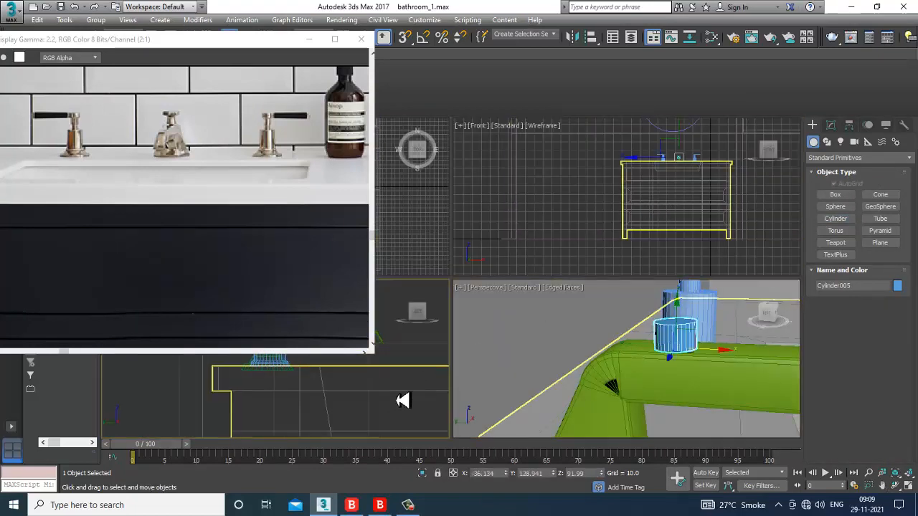
pyautogui.hotkey('alt', 'w')
pyautogui.press('z')
pyautogui.scroll(-5, 495, 308)
pyautogui.scroll(3, 528, 250)
pyautogui.press('e')
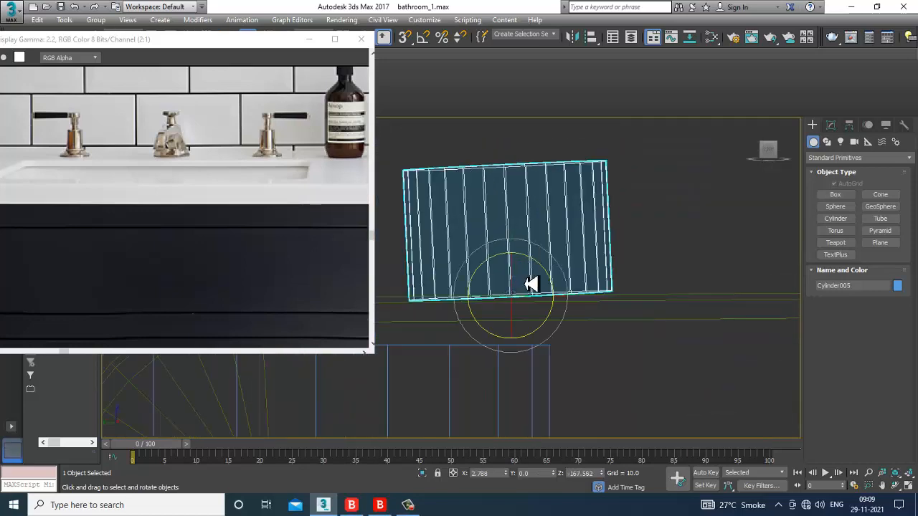
pyautogui.moveTo(542, 270); pyautogui.dragTo(544, 266)
pyautogui.press('w')
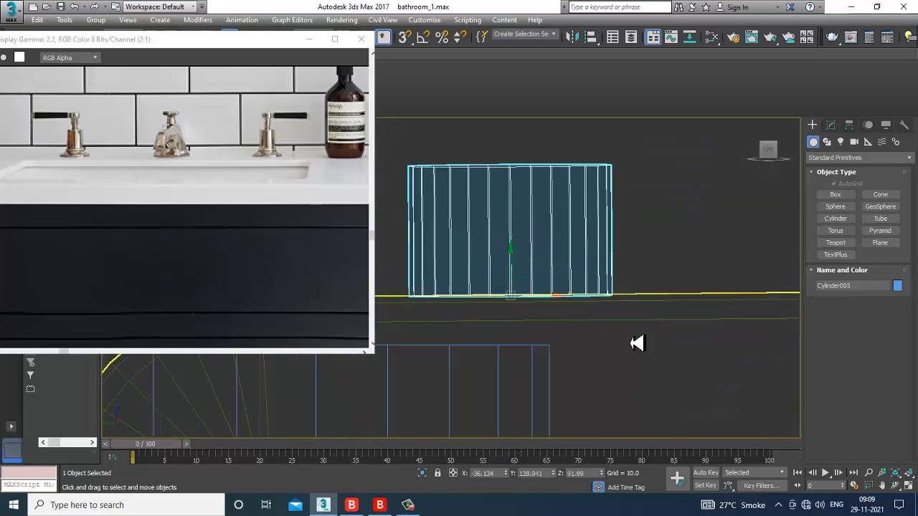
pyautogui.hotkey('alt', 'w')
pyautogui.press('z')
pyautogui.hotkey('alt', 'w')
pyautogui.scroll(-5, 607, 356)
pyautogui.moveTo(607, 356)
pyautogui.keyDown('alt'); pyautogui.mouseDown(button='middle')
pyautogui.moveTo(704, 371)
pyautogui.moveTo(613, 347)
pyautogui.moveTo(593, 356)
pyautogui.mouseUp(button='middle'); pyautogui.keyUp('alt')
# Step: Reduce the cylinder's radius to 0.399 and convert it to an editable poly
pyautogui.rightClick(578, 343)
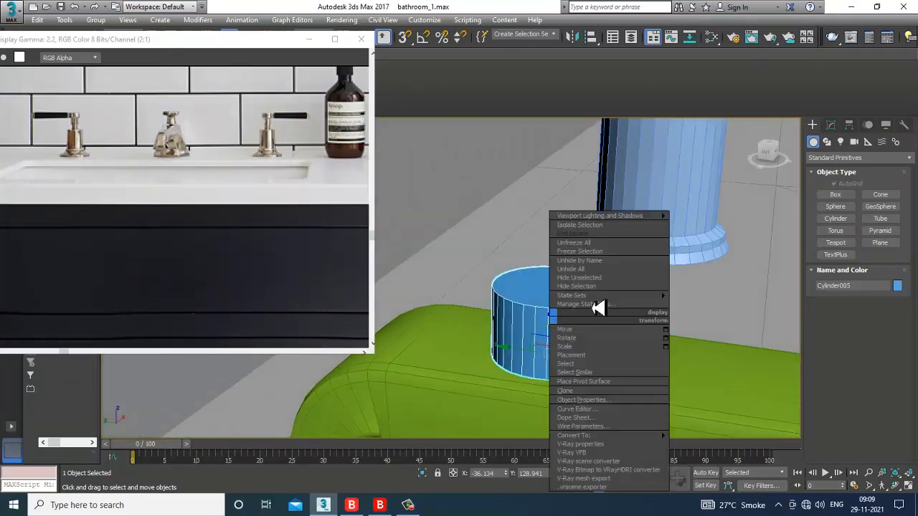
pyautogui.click(831, 129)
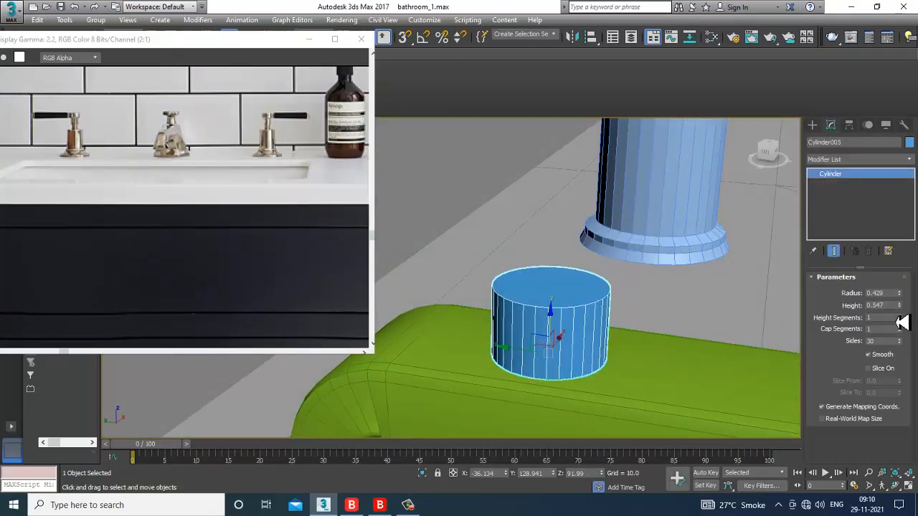
pyautogui.moveTo(905, 304); pyautogui.dragTo(908, 306)
pyautogui.rightClick(570, 300)
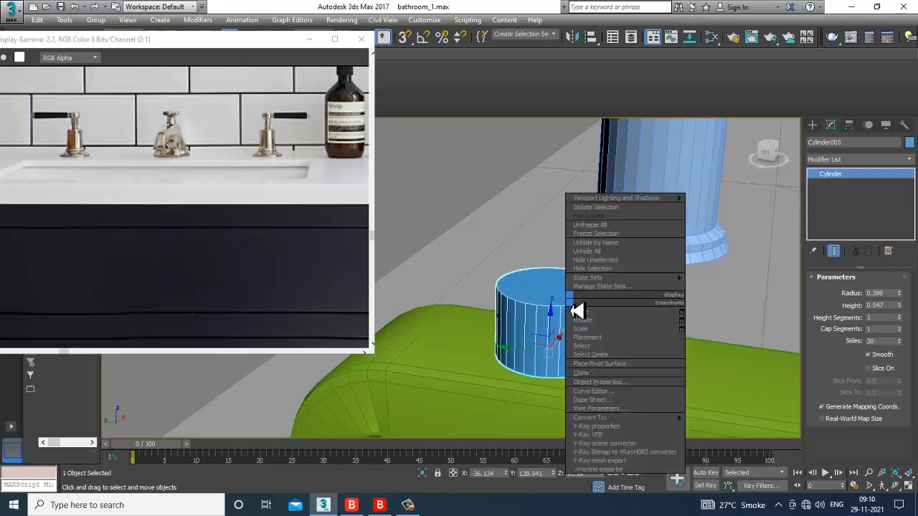
pyautogui.moveTo(647, 417)
pyautogui.click(720, 425)
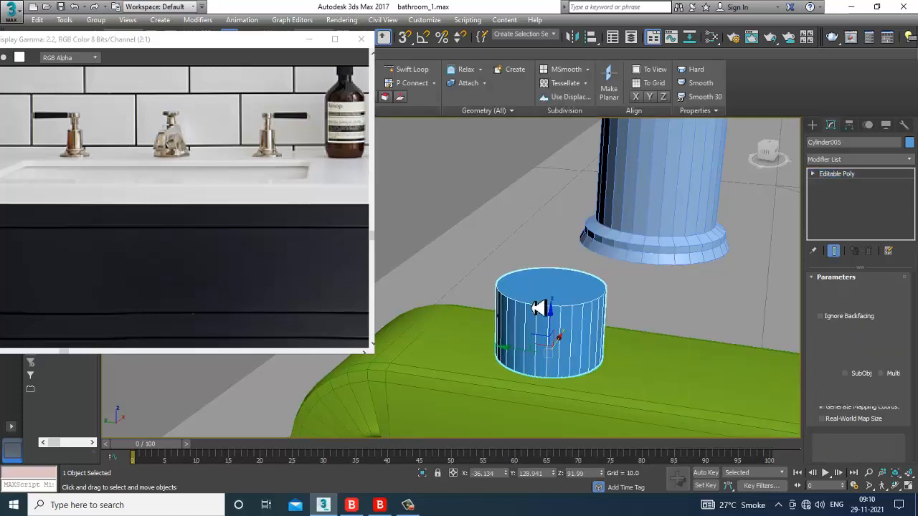
# Step: Select the cylinder's top face in Polygon mode
pyautogui.press('1')
pyautogui.press('f')
pyautogui.moveTo(445, 230); pyautogui.dragTo(578, 296)
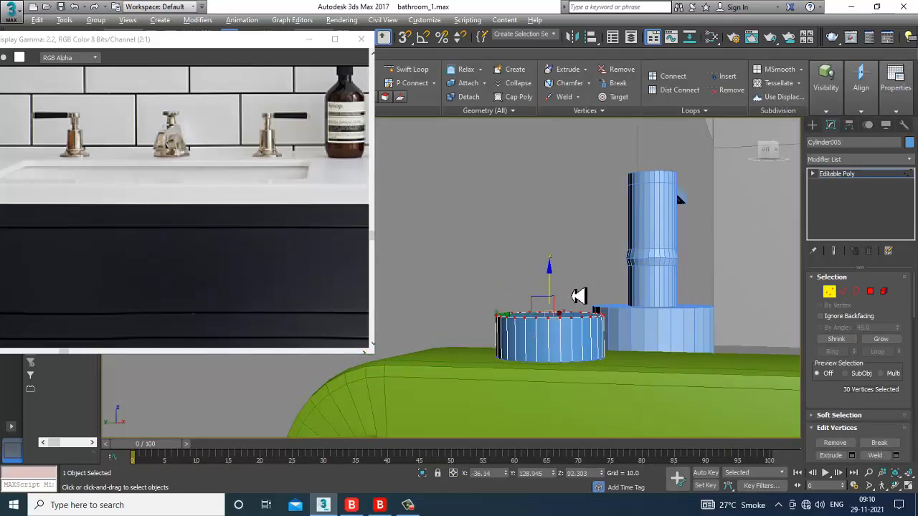
pyautogui.keyDown('alt'); pyautogui.moveTo(578, 297); pyautogui.dragTo(631, 321, button='middle'); pyautogui.keyUp('alt')
pyautogui.click(870, 291)
pyautogui.click(567, 324)
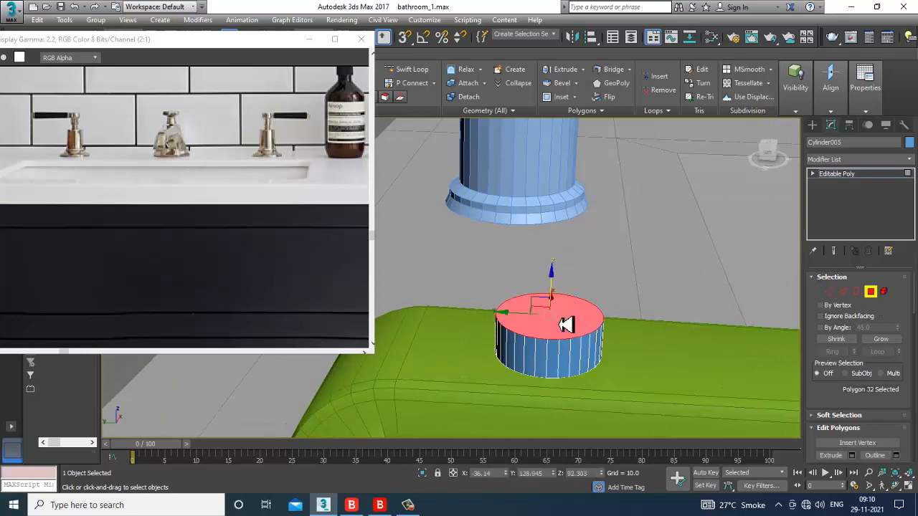
# Step: Extrude the top face upward by 0.598, after trying and cancelling a bevel
pyautogui.moveTo(837, 406); pyautogui.dragTo(835, 337)
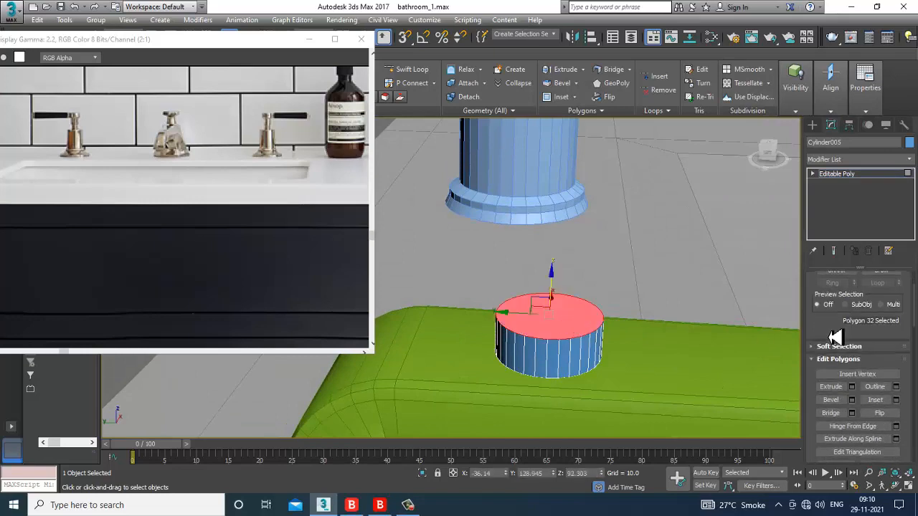
pyautogui.click(851, 400)
pyautogui.moveTo(460, 302); pyautogui.dragTo(472, 335)
pyautogui.click(489, 334)
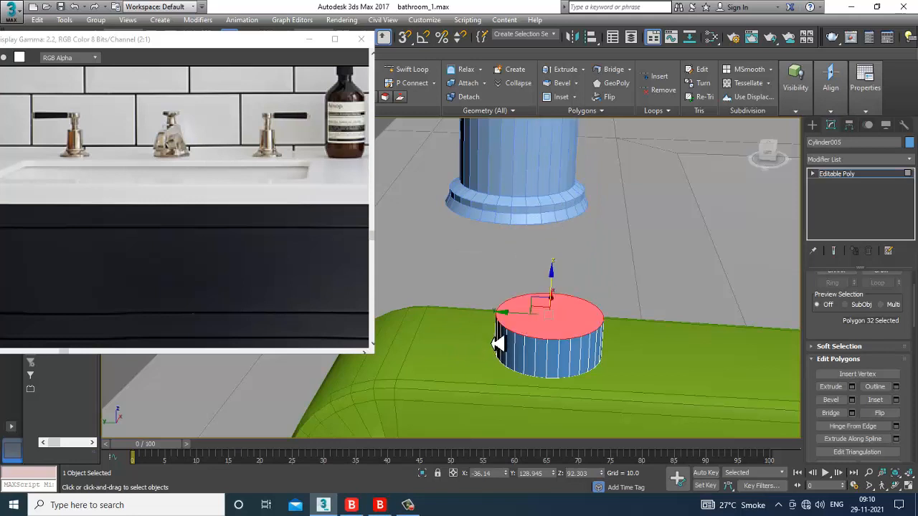
pyautogui.click(853, 386)
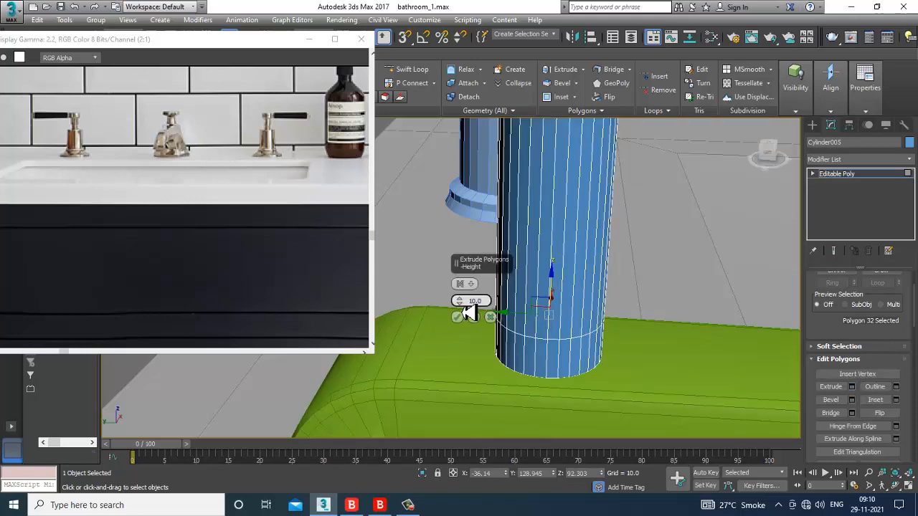
pyautogui.moveTo(472, 333)
pyautogui.mouseDown()
pyautogui.moveTo(483, 375)
pyautogui.moveTo(480, 350)
pyautogui.mouseUp()
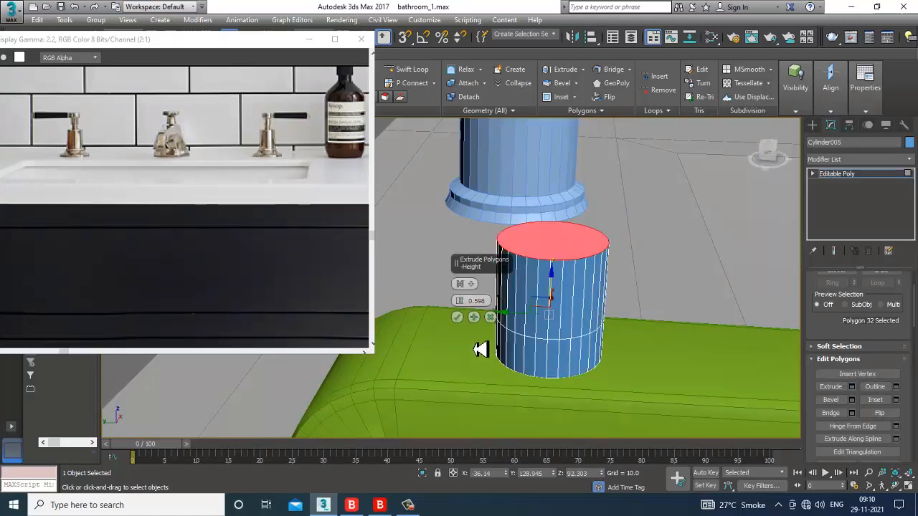
pyautogui.click(459, 320)
pyautogui.keyDown('alt'); pyautogui.moveTo(542, 341); pyautogui.dragTo(530, 327, button='middle'); pyautogui.keyUp('alt')
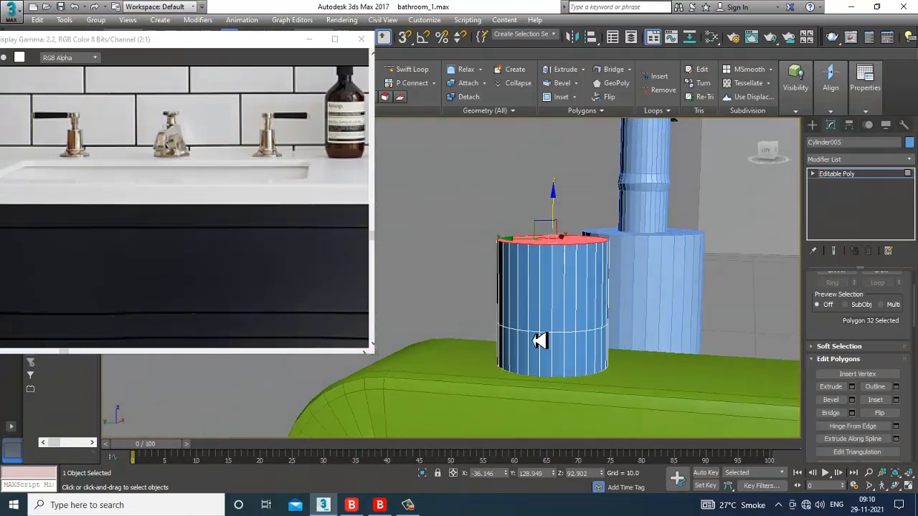
pyautogui.keyDown('alt'); pyautogui.moveTo(605, 313); pyautogui.dragTo(587, 289, button='middle'); pyautogui.keyUp('alt')
pyautogui.scroll(3, 587, 289)
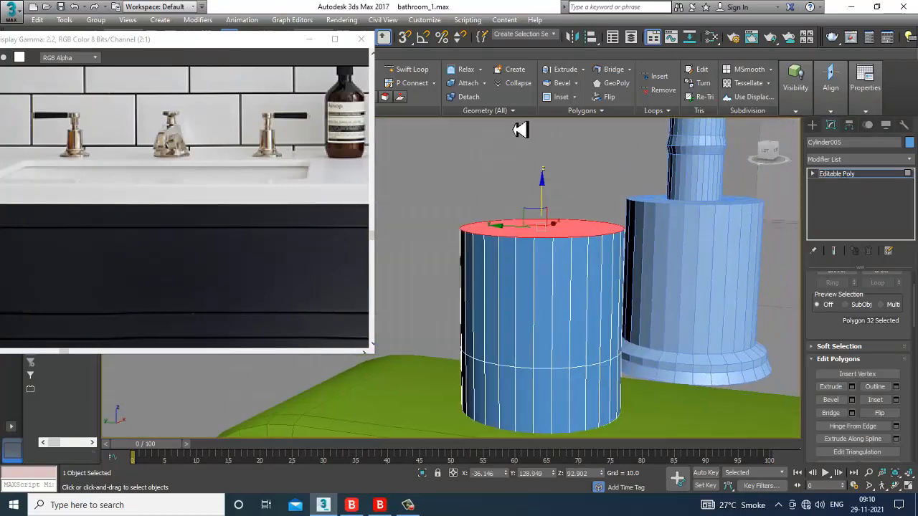
# Step: Insert an edge loop around the upper part of the cylinder
pyautogui.click(420, 71)
pyautogui.click(523, 276)
pyautogui.rightClick(579, 287)
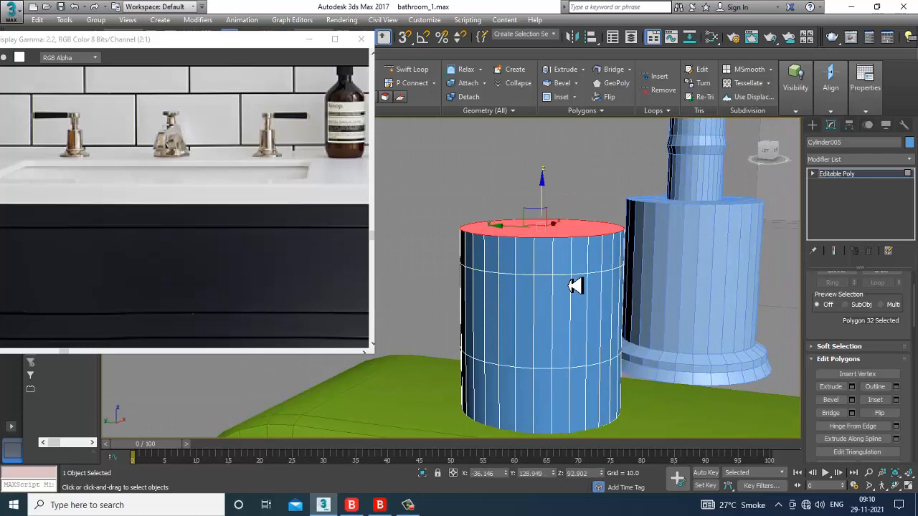
pyautogui.press('4')
pyautogui.keyDown('alt'); pyautogui.moveTo(508, 277); pyautogui.dragTo(517, 266, button='middle'); pyautogui.keyUp('alt')
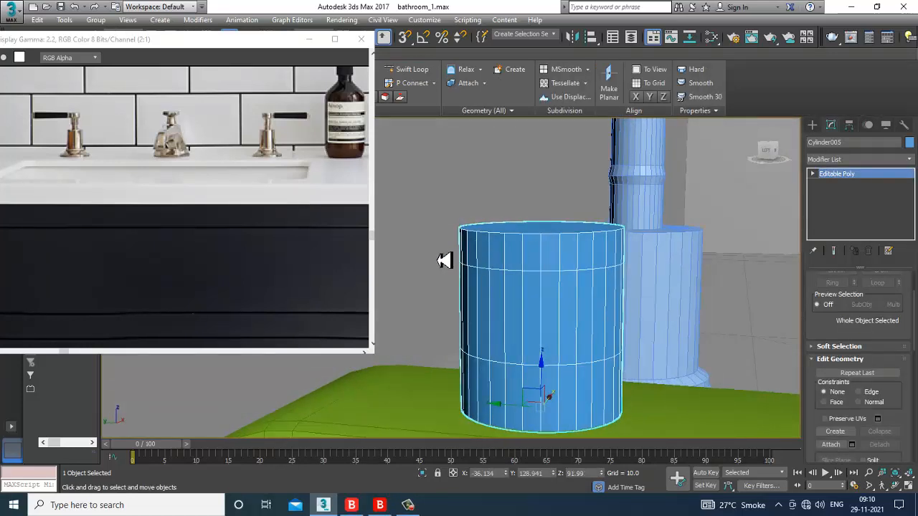
pyautogui.click(659, 254)
pyautogui.click(514, 272)
pyautogui.click(525, 274)
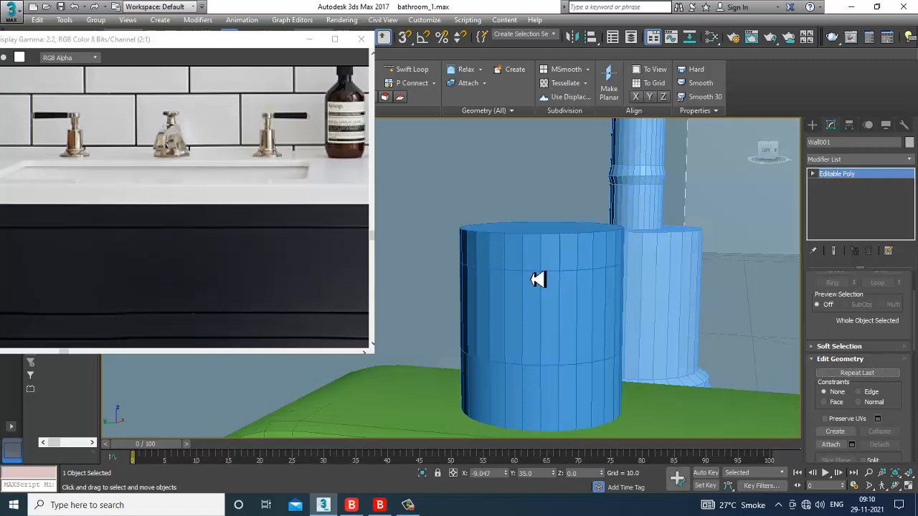
pyautogui.click(538, 279)
# Step: Select the cylinder's top band of faces and extrude it by 0.053
pyautogui.press('4')
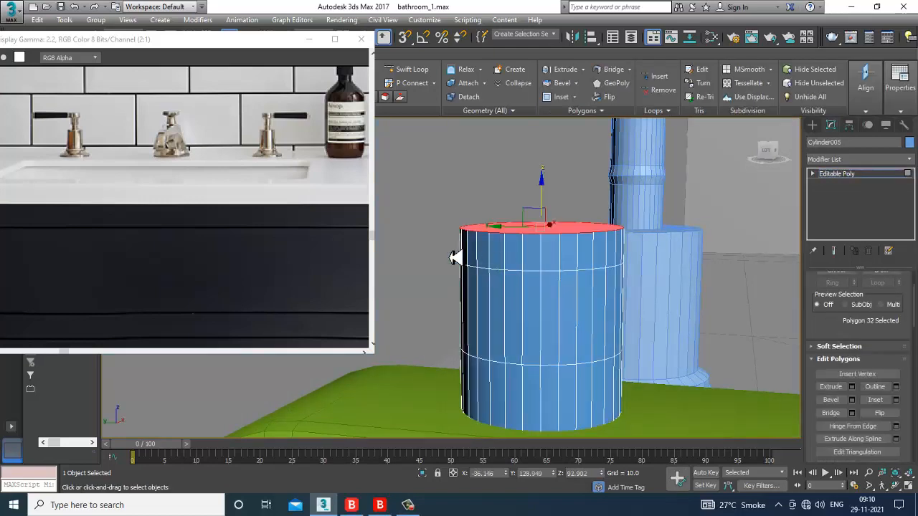
pyautogui.moveTo(454, 256); pyautogui.dragTo(693, 256)
pyautogui.keyDown('alt'); pyautogui.moveTo(564, 297); pyautogui.dragTo(569, 313, button='middle'); pyautogui.keyUp('alt')
pyautogui.hotkey('alt', 'w')
pyautogui.scroll(-6, 592, 325)
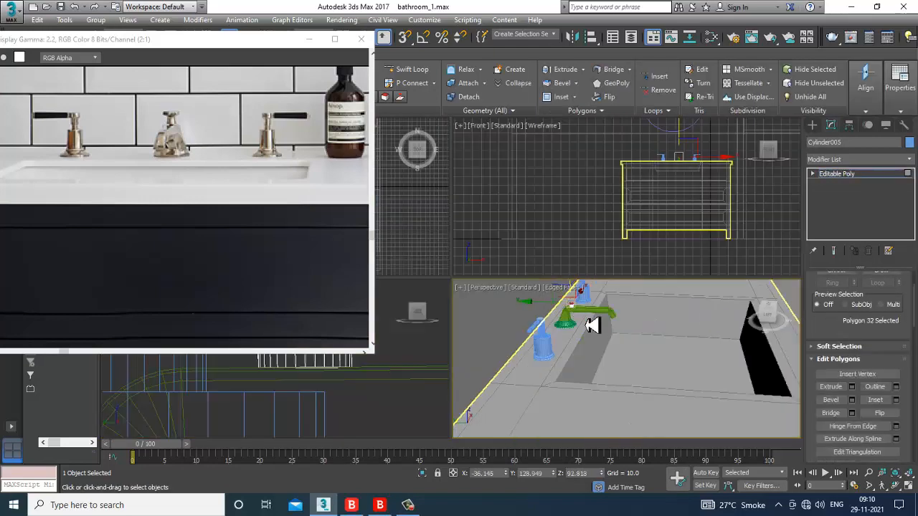
pyautogui.hotkey('alt', 'w')
pyautogui.scroll(8, 594, 276)
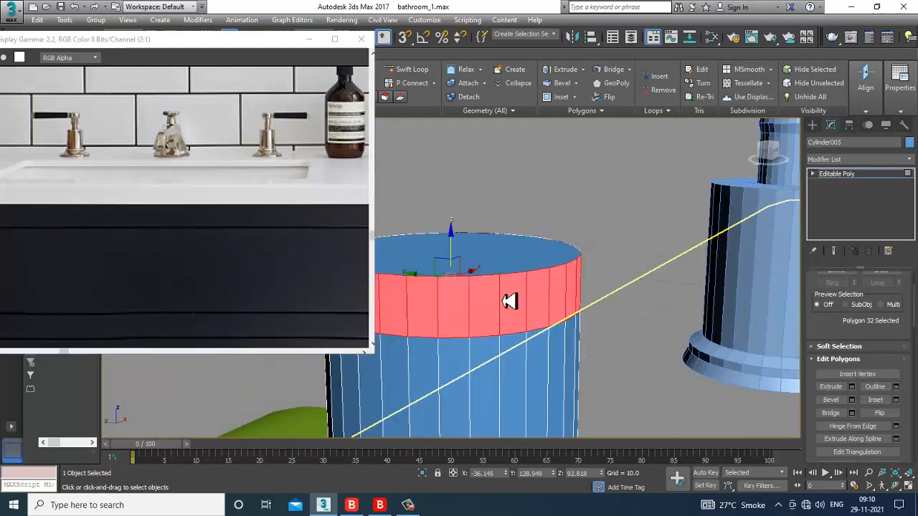
pyautogui.click(852, 387)
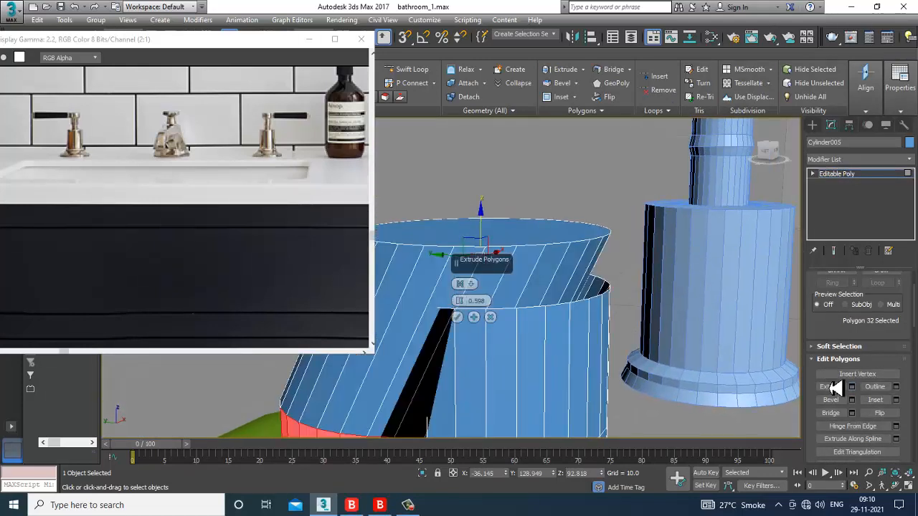
pyautogui.click(481, 294)
pyautogui.click(502, 307)
pyautogui.moveTo(463, 309)
pyautogui.mouseDown()
pyautogui.moveTo(469, 321)
pyautogui.moveTo(468, 307)
pyautogui.moveTo(476, 316)
pyautogui.mouseUp()
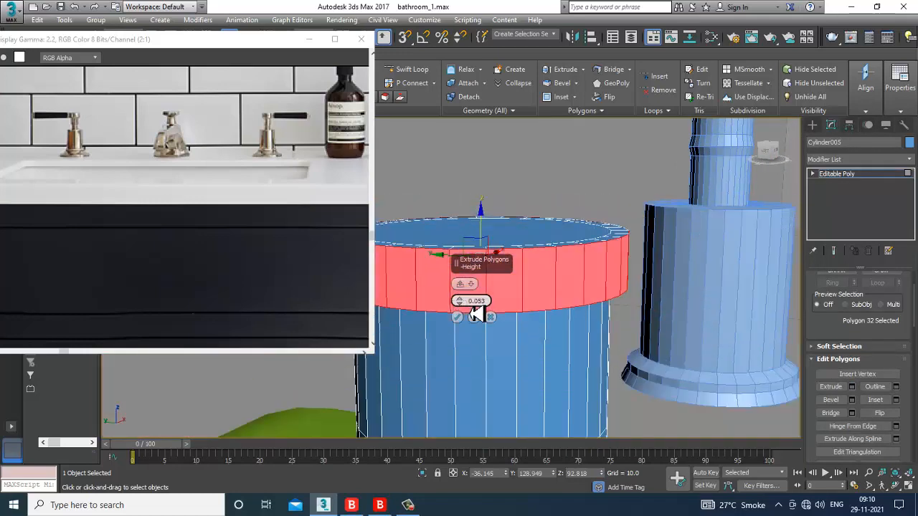
pyautogui.click(459, 317)
pyautogui.scroll(-5, 471, 326)
pyautogui.keyDown('alt'); pyautogui.moveTo(481, 330); pyautogui.dragTo(569, 363, button='middle'); pyautogui.keyUp('alt')
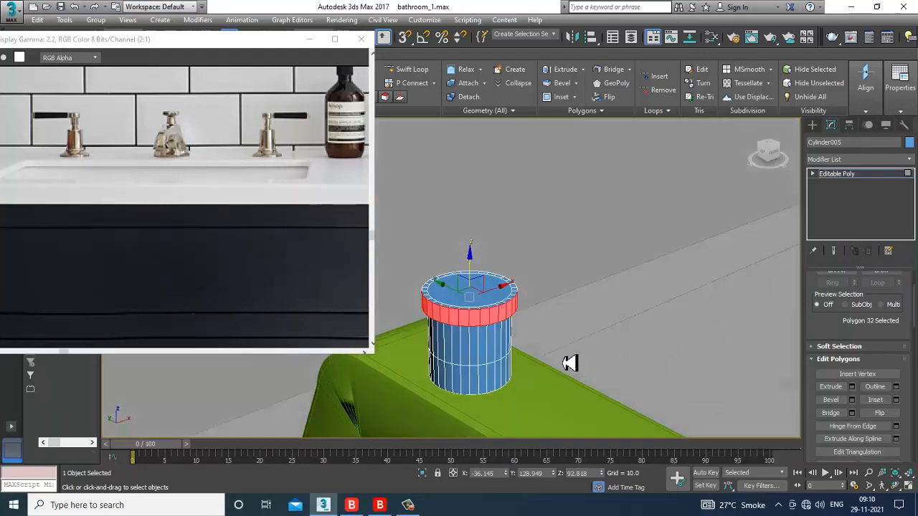
# Step: Scale the extruded top cap outward into a slightly wider flared rim
pyautogui.press('r')
pyautogui.moveTo(477, 304); pyautogui.dragTo(467, 293)
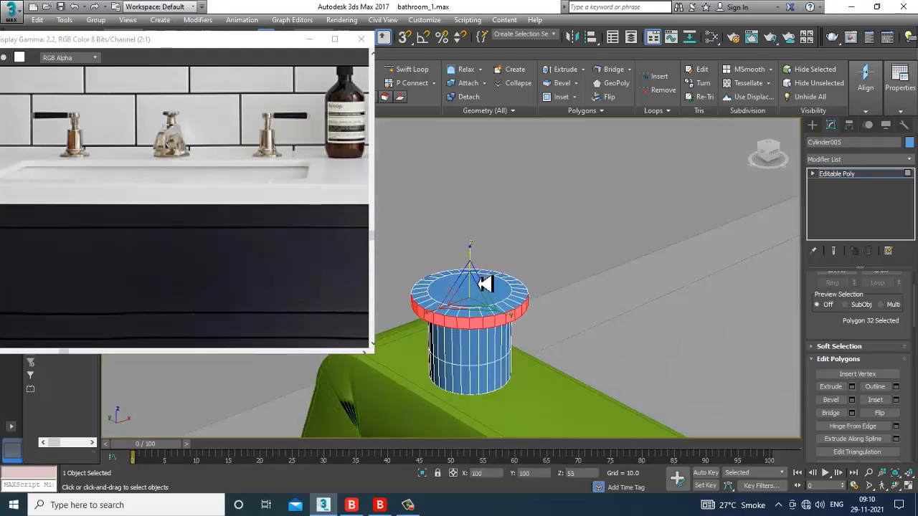
pyautogui.scroll(-4, 495, 315)
pyautogui.keyDown('alt'); pyautogui.moveTo(571, 352); pyautogui.dragTo(528, 303, button='middle'); pyautogui.keyUp('alt')
pyautogui.scroll(-5, 532, 305)
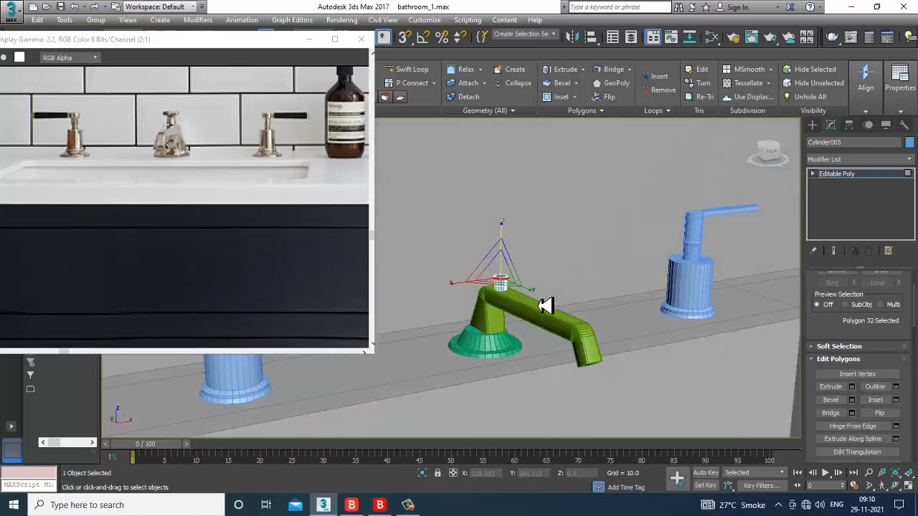
pyautogui.scroll(2, 548, 316)
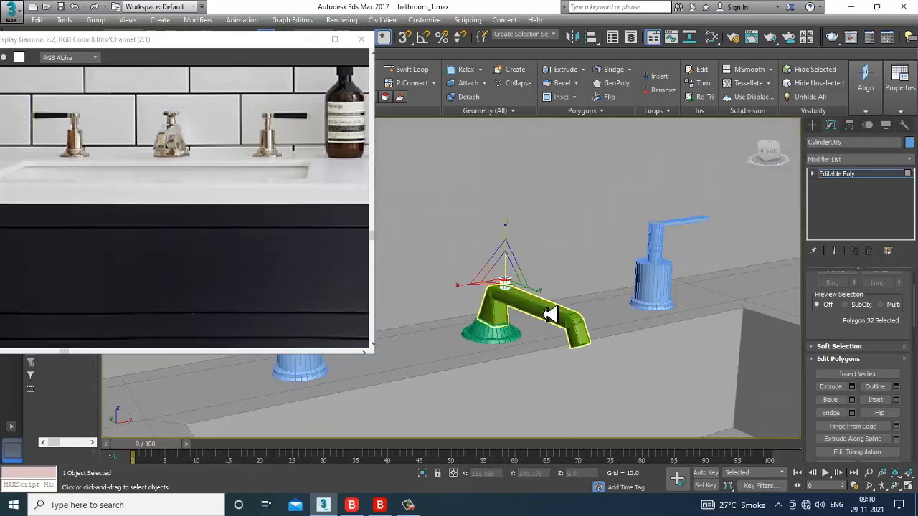
# Step: Scale Cylinder005 up uniformly to 115% at object level
pyautogui.click(878, 177)
pyautogui.scroll(5, 523, 274)
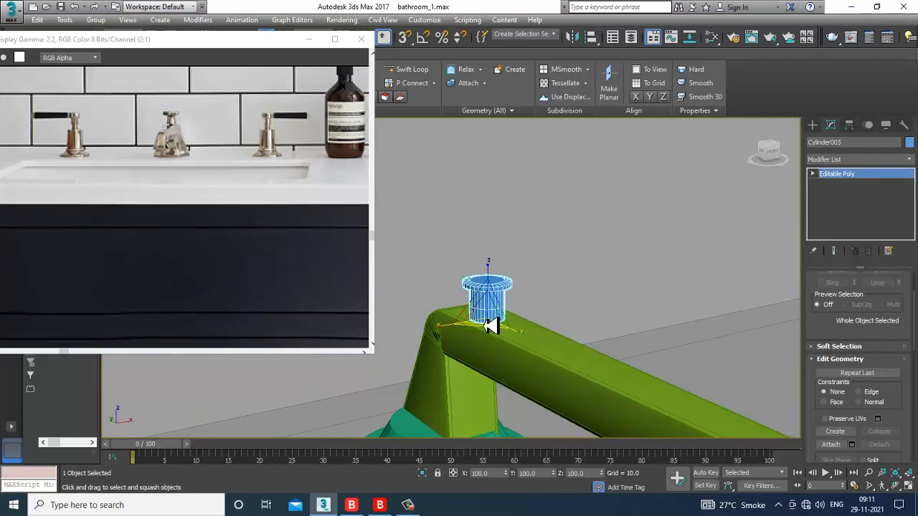
pyautogui.moveTo(284, 40); pyautogui.dragTo(280, 78)
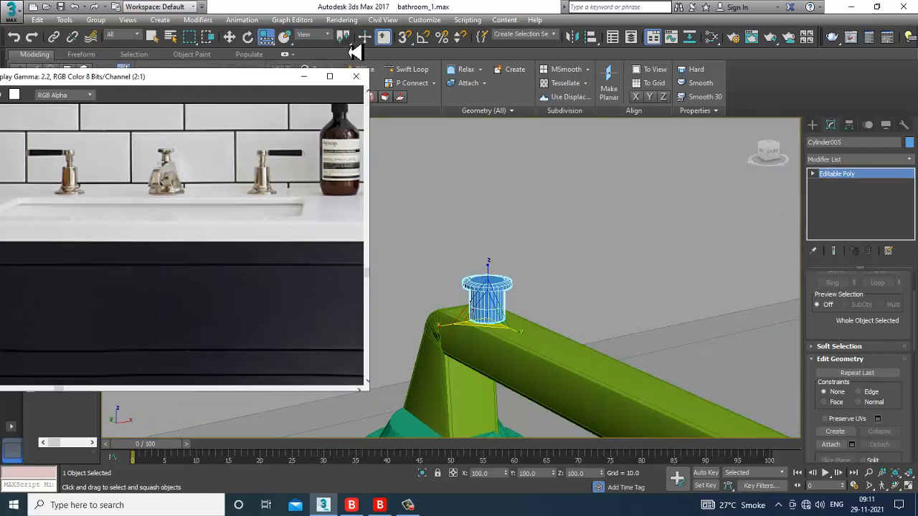
pyautogui.moveTo(275, 44)
pyautogui.mouseDown()
pyautogui.moveTo(270, 65)
pyautogui.moveTo(266, 40)
pyautogui.mouseUp()
pyautogui.moveTo(490, 325); pyautogui.dragTo(468, 306)
# Step: Nudge the cylinder slightly along X so it sits in place atop the spout
pyautogui.press('w')
pyautogui.keyDown('alt'); pyautogui.moveTo(479, 305); pyautogui.dragTo(529, 338, button='middle'); pyautogui.keyUp('alt')
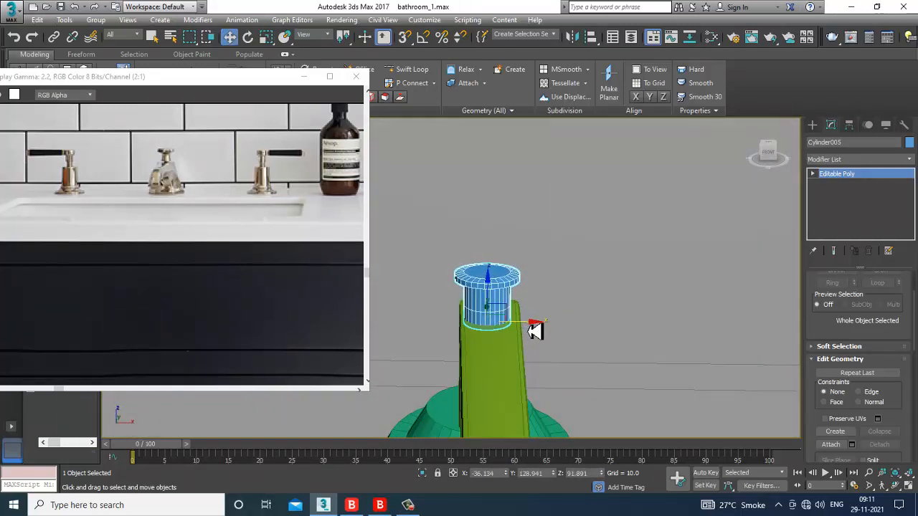
pyautogui.moveTo(534, 330); pyautogui.dragTo(540, 332)
pyautogui.scroll(-6, 542, 332)
pyautogui.keyDown('alt'); pyautogui.moveTo(545, 333); pyautogui.dragTo(567, 303, button='middle'); pyautogui.keyUp('alt')
pyautogui.hotkey('ctrl', 'a')
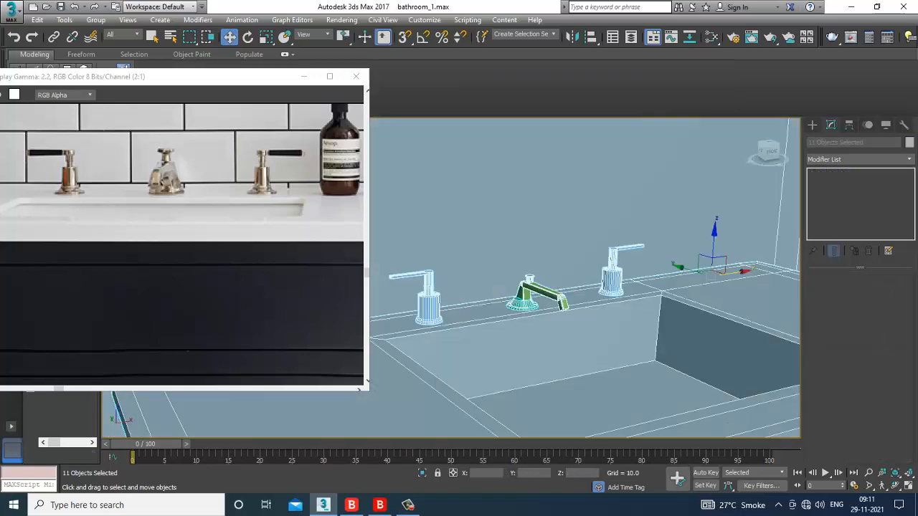
# Step: Set the object colour of every object in the scene to grey
pyautogui.click(909, 142)
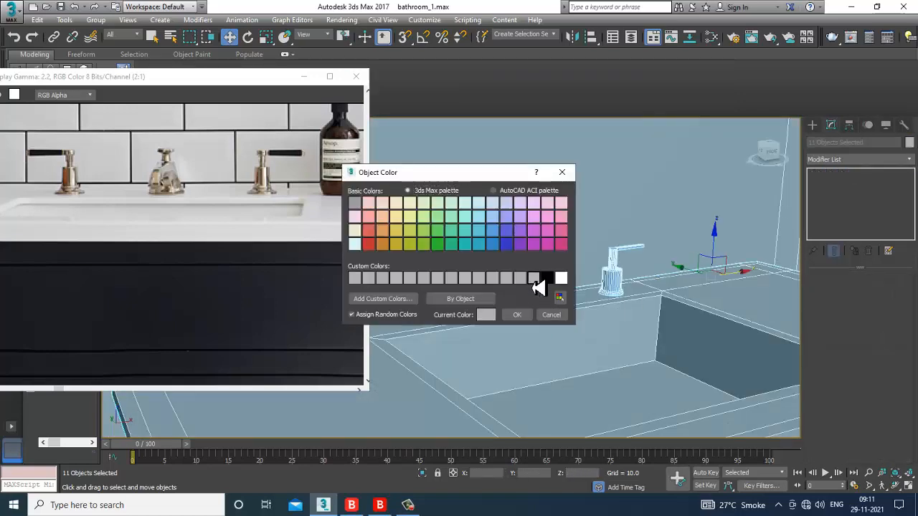
pyautogui.click(518, 317)
pyautogui.scroll(-5, 646, 316)
pyautogui.keyDown('alt'); pyautogui.moveTo(645, 315); pyautogui.dragTo(627, 314, button='middle'); pyautogui.keyUp('alt')
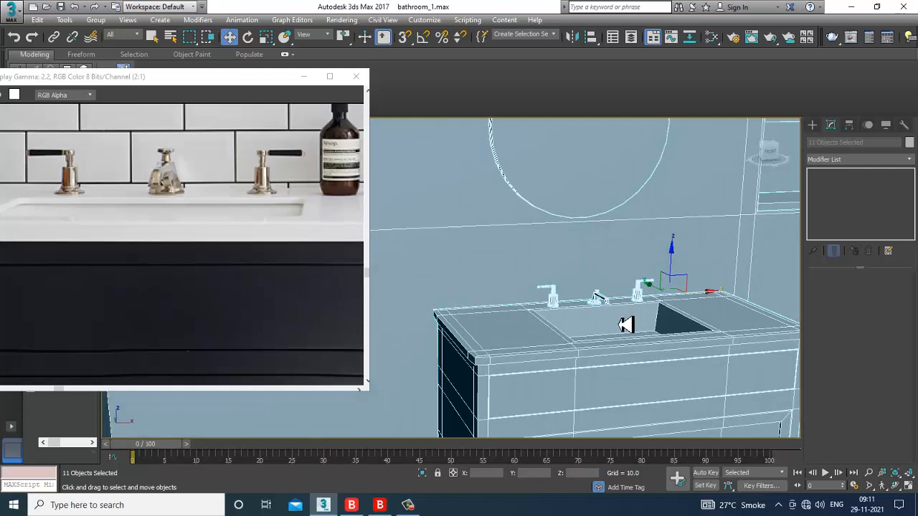
pyautogui.scroll(8, 606, 329)
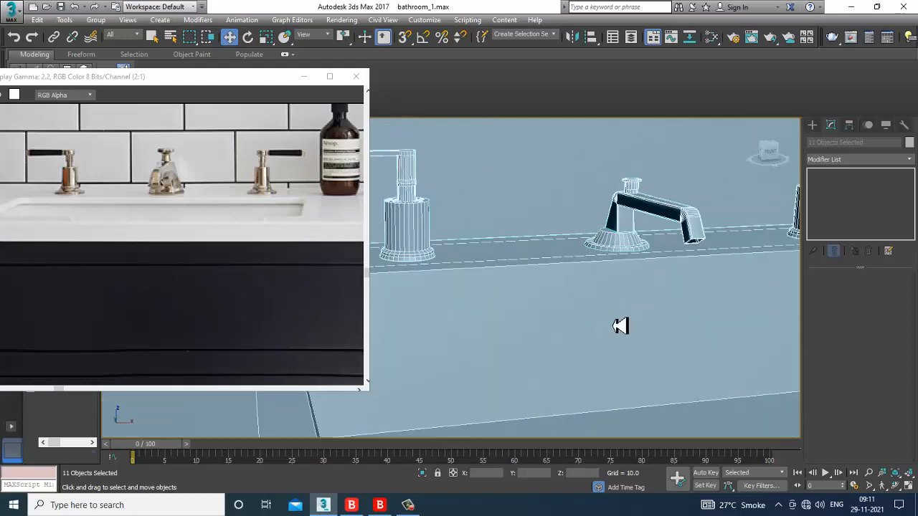
# Step: Select the spout base, spout and top knob, then scale the spout assembly up
pyautogui.click(625, 298)
pyautogui.keyDown('ctrl'); pyautogui.click(621, 259); pyautogui.keyUp('ctrl')
pyautogui.keyDown('ctrl'); pyautogui.click(622, 237); pyautogui.keyUp('ctrl')
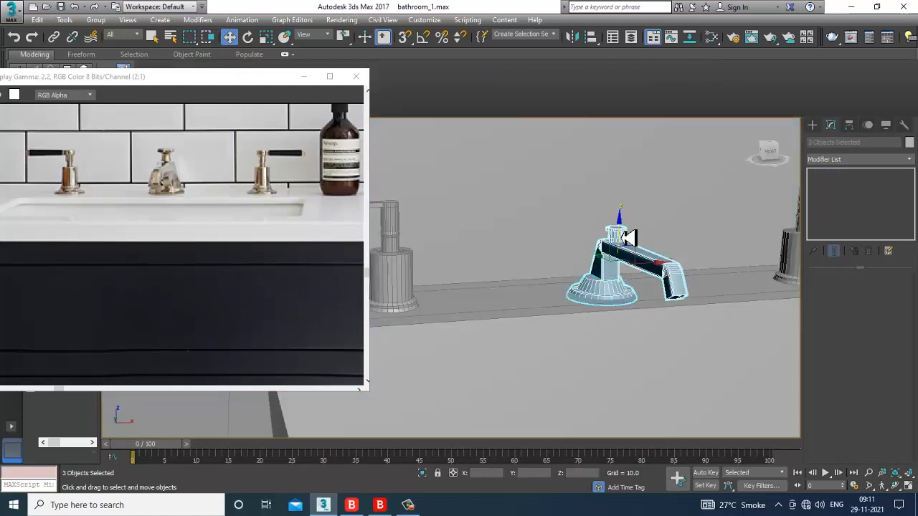
pyautogui.press('r')
pyautogui.moveTo(608, 247); pyautogui.dragTo(627, 222)
pyautogui.press('w')
# Step: Move the left tap further left and the right tap further right, then return to four viewports
pyautogui.scroll(-4, 652, 258)
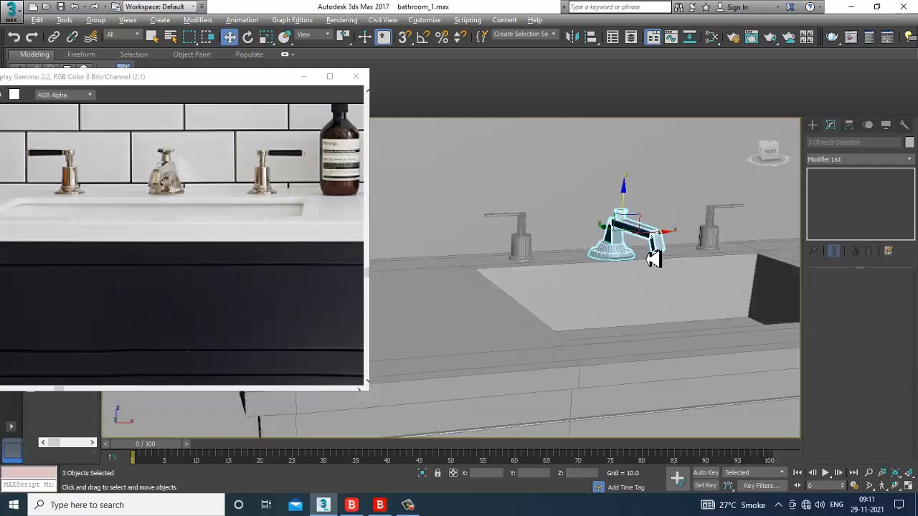
pyautogui.keyDown('alt'); pyautogui.moveTo(667, 261); pyautogui.dragTo(482, 225, button='middle'); pyautogui.keyUp('alt')
pyautogui.click(481, 226)
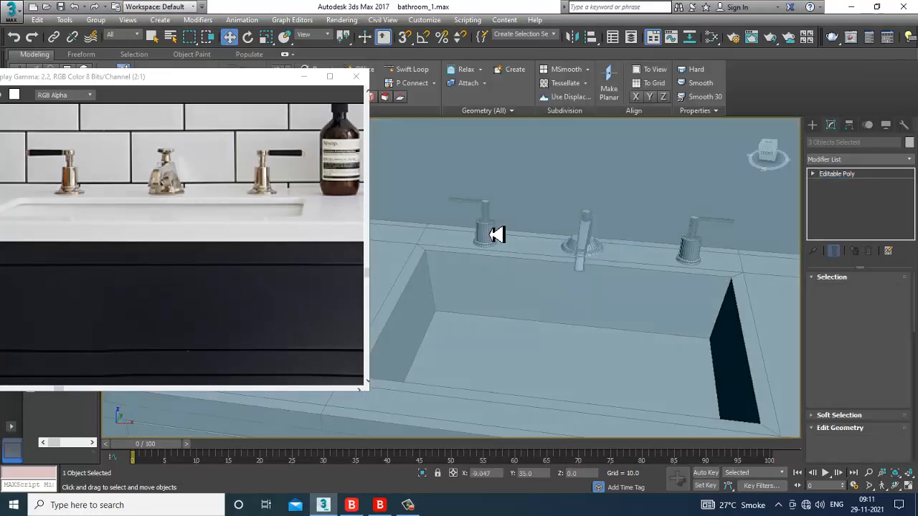
pyautogui.moveTo(532, 250); pyautogui.dragTo(508, 249)
pyautogui.click(700, 253)
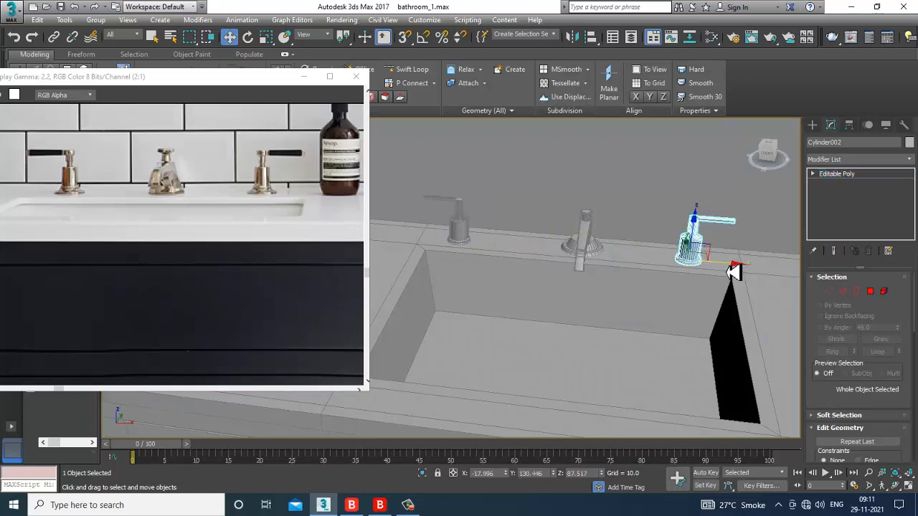
pyautogui.moveTo(729, 262); pyautogui.dragTo(753, 269)
pyautogui.keyDown('alt'); pyautogui.moveTo(752, 268); pyautogui.dragTo(669, 301, button='middle'); pyautogui.keyUp('alt')
pyautogui.scroll(-3, 583, 266)
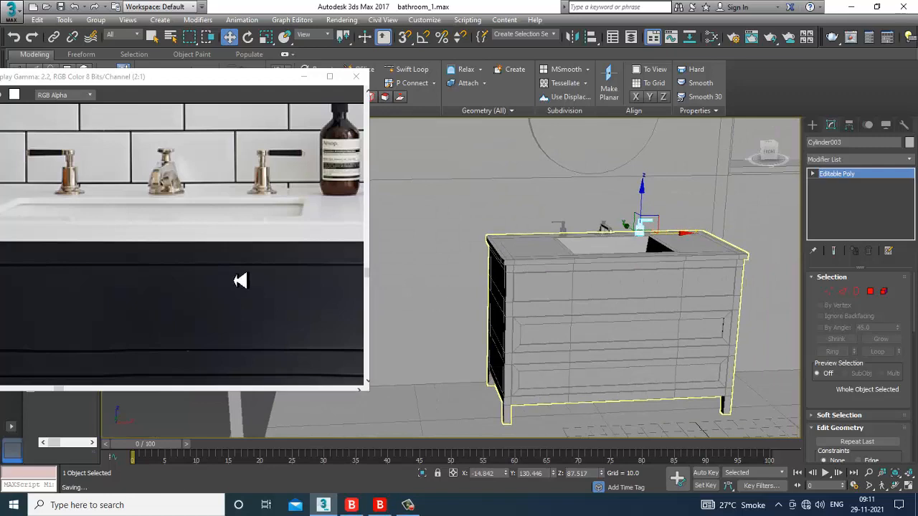
pyautogui.moveTo(313, 205); pyautogui.dragTo(271, 261, button='middle')
pyautogui.scroll(-1, 271, 261)
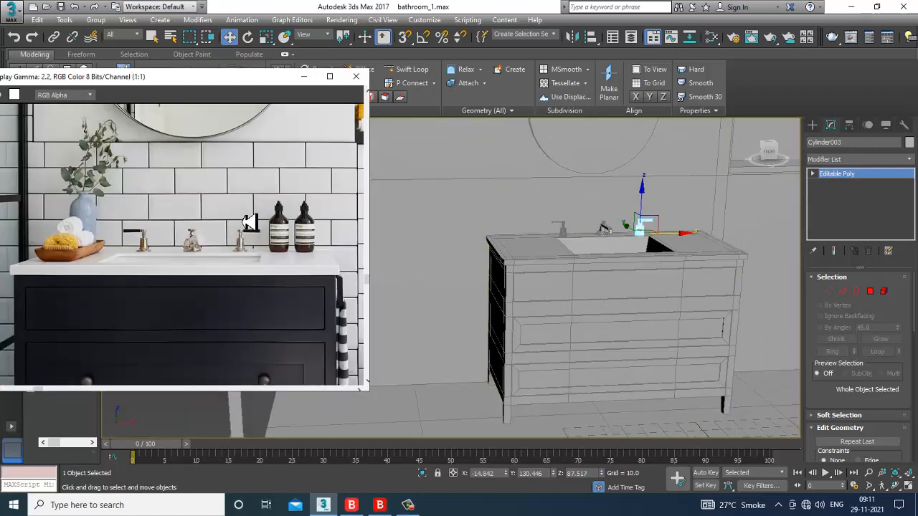
pyautogui.scroll(1, 248, 223)
pyautogui.keyDown('alt'); pyautogui.moveTo(689, 243); pyautogui.dragTo(675, 272, button='middle'); pyautogui.keyUp('alt')
pyautogui.hotkey('alt', 'w')
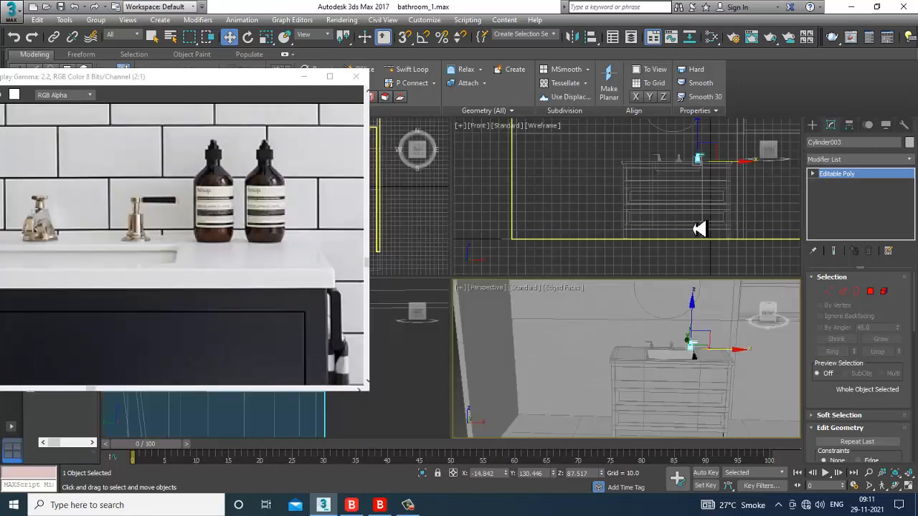
# Step: In a maximized Front view near the tap, start a Line shape and discard two trial starts
pyautogui.moveTo(746, 185); pyautogui.dragTo(644, 197, button='middle')
pyautogui.hotkey('alt', 'w')
pyautogui.moveTo(538, 222); pyautogui.dragTo(610, 250, button='middle')
pyautogui.scroll(5, 502, 221)
pyautogui.moveTo(485, 241); pyautogui.dragTo(566, 273, button='middle')
pyautogui.click(813, 128)
pyautogui.click(839, 195)
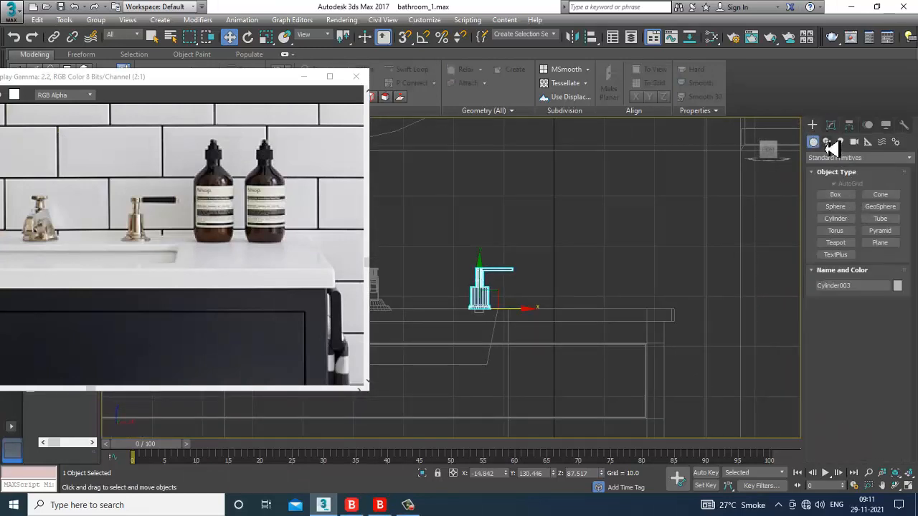
pyautogui.click(827, 142)
pyautogui.click(838, 204)
pyautogui.scroll(6, 570, 251)
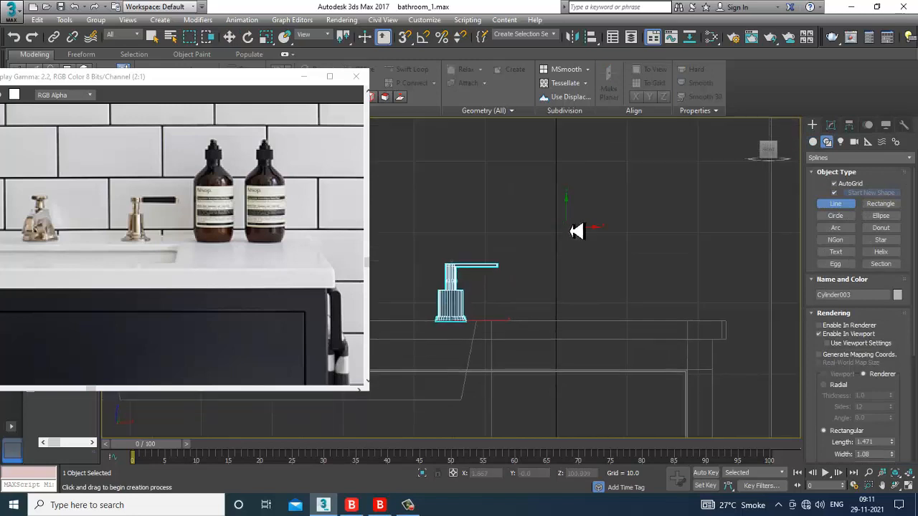
pyautogui.click(565, 172)
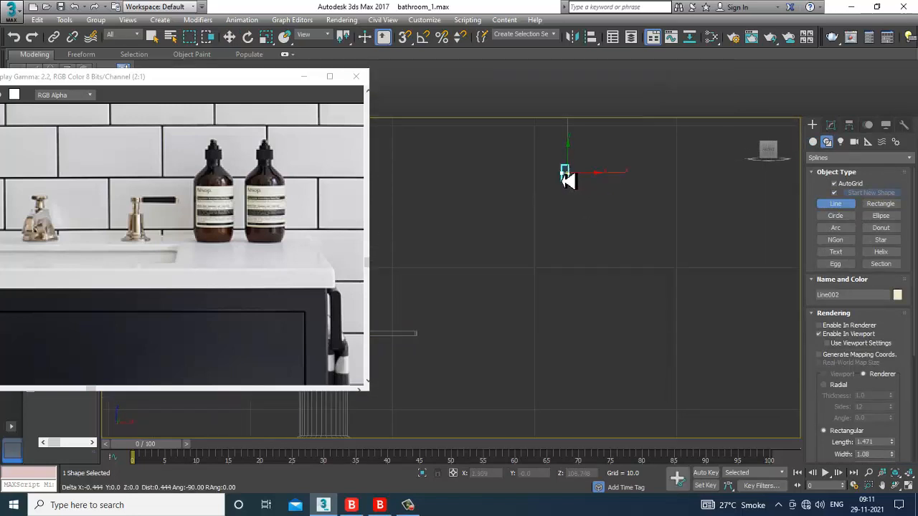
pyautogui.rightClick(564, 180)
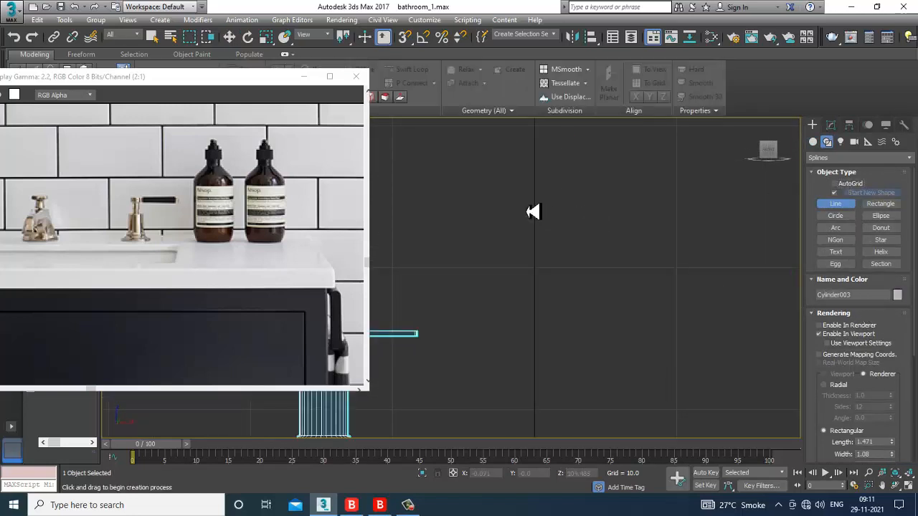
pyautogui.click(534, 180)
pyautogui.rightClick(532, 185)
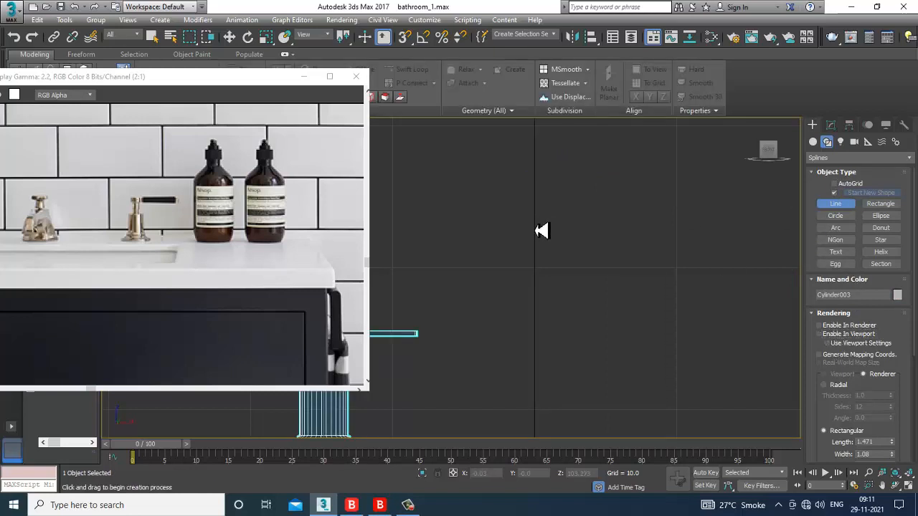
# Step: Trace the bottle's half-profile: stepped neck, curved shoulder, straight side and flat base
pyautogui.click(533, 223)
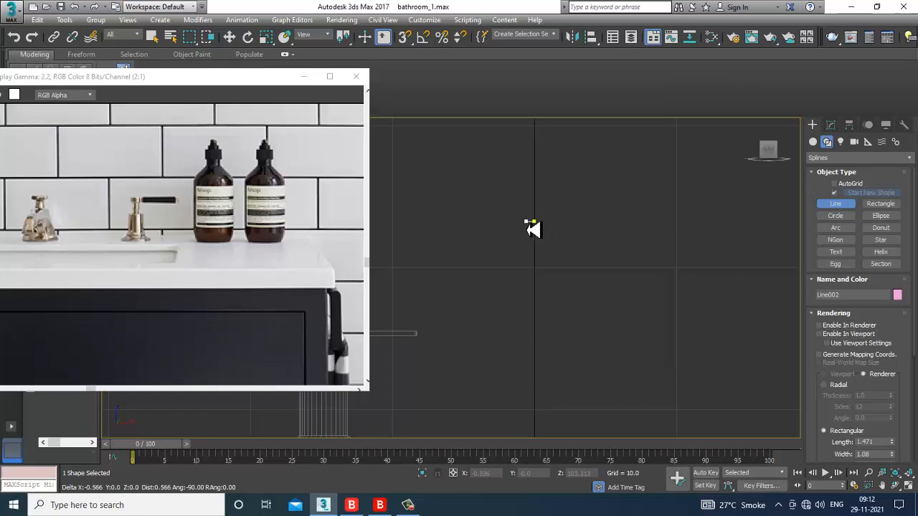
pyautogui.click(526, 228)
pyautogui.click(517, 238)
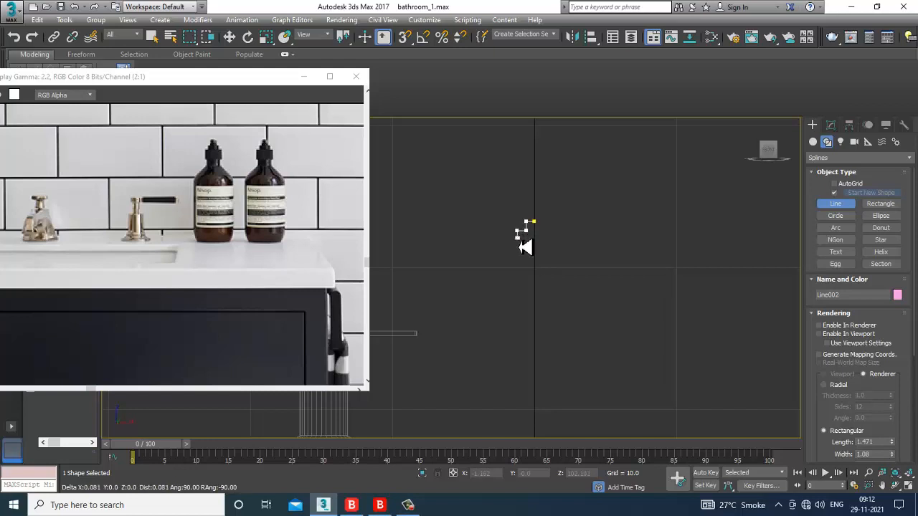
pyautogui.click(503, 238)
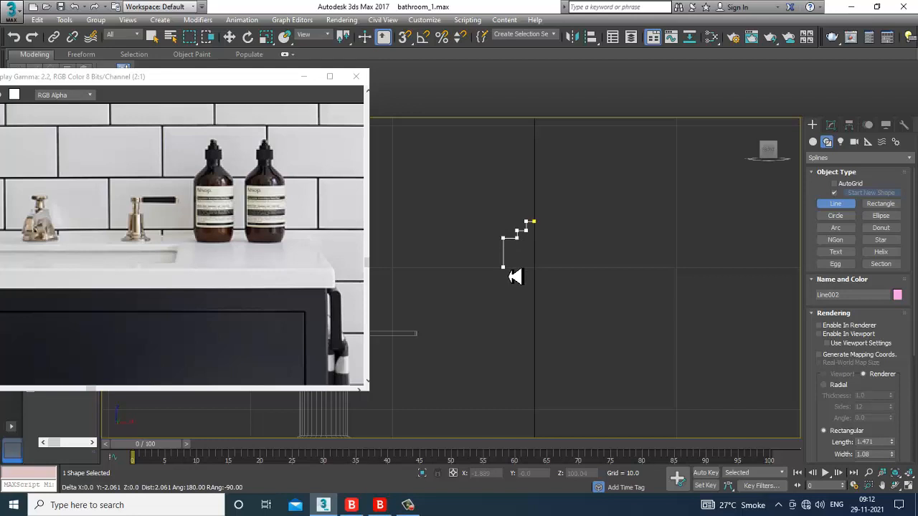
pyautogui.click(502, 267)
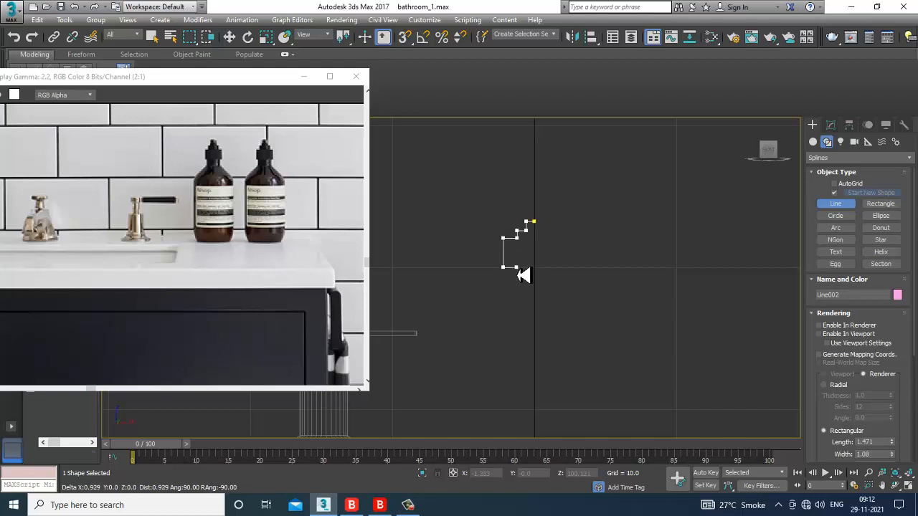
pyautogui.click(517, 276)
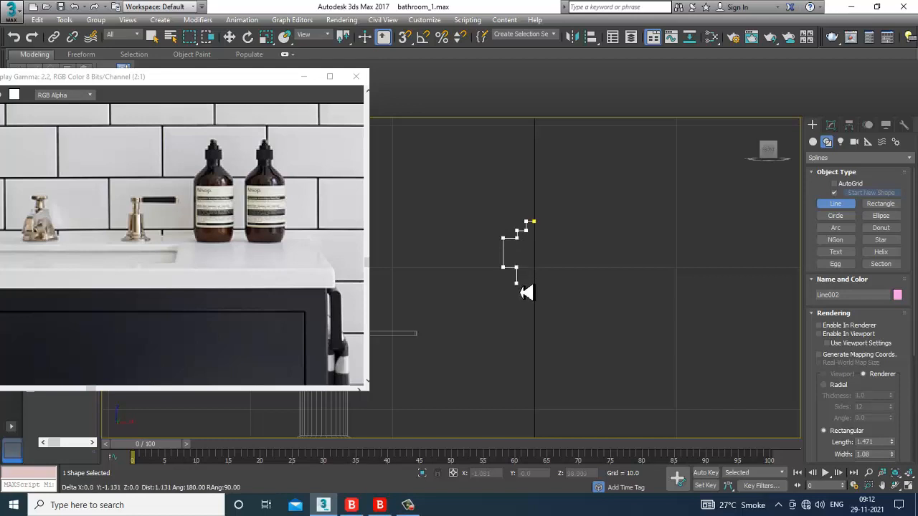
pyautogui.click(517, 283)
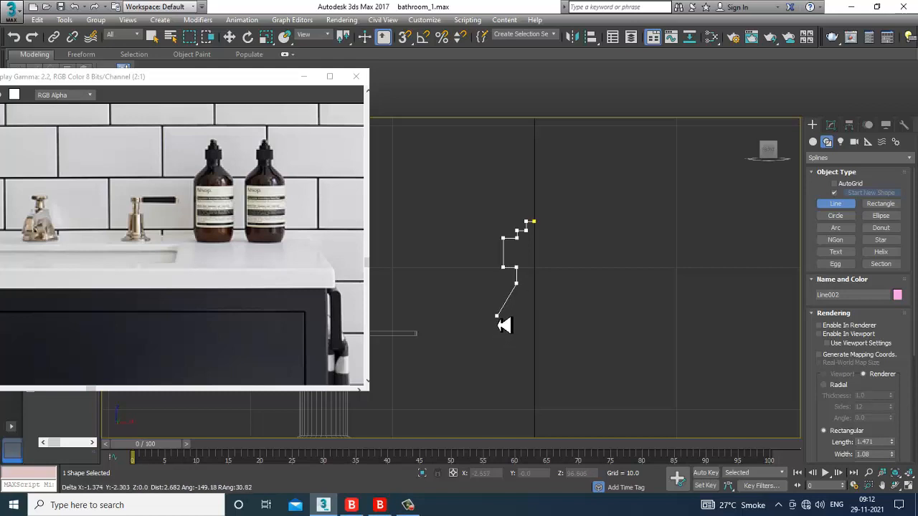
pyautogui.moveTo(498, 319); pyautogui.dragTo(500, 334)
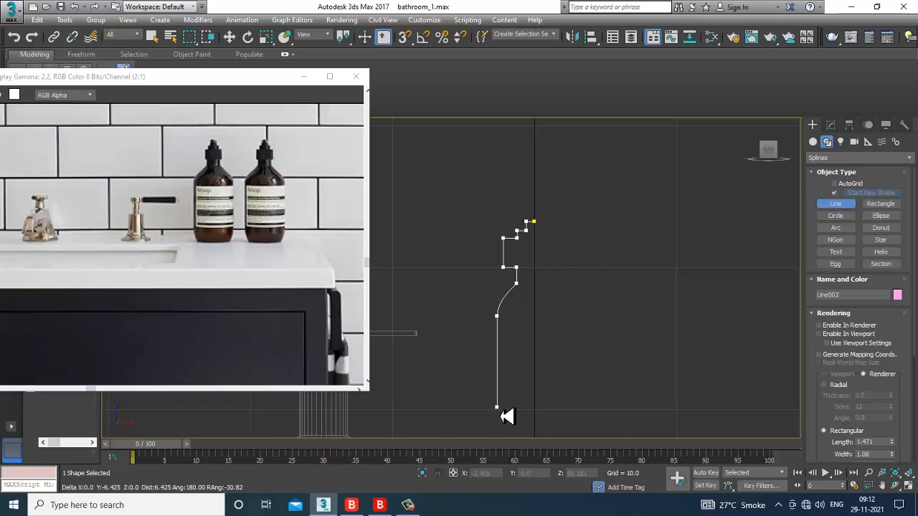
pyautogui.click(500, 414)
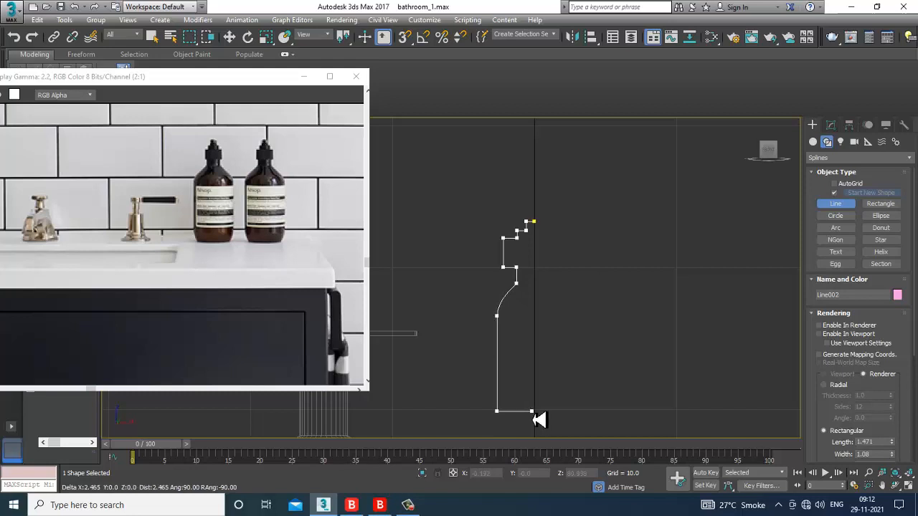
pyautogui.click(535, 413)
# Step: End the line, then select the three middle profile vertices and raise the shoulder slightly
pyautogui.rightClick(535, 414)
pyautogui.rightClick(536, 413)
pyautogui.moveTo(564, 334); pyautogui.dragTo(543, 265, button='middle')
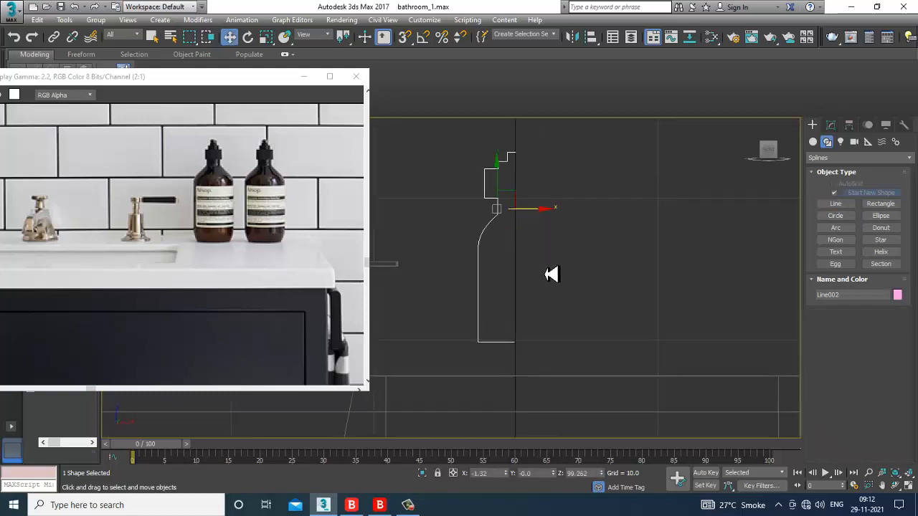
pyautogui.scroll(2, 543, 282)
pyautogui.press('1')
pyautogui.moveTo(519, 233); pyautogui.dragTo(537, 279, button='middle')
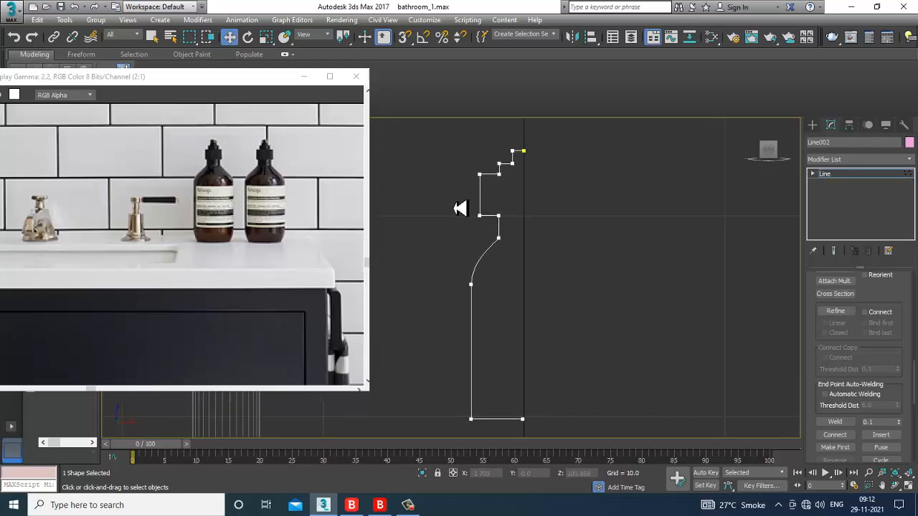
pyautogui.moveTo(453, 200); pyautogui.dragTo(588, 335)
pyautogui.moveTo(483, 197); pyautogui.dragTo(485, 184)
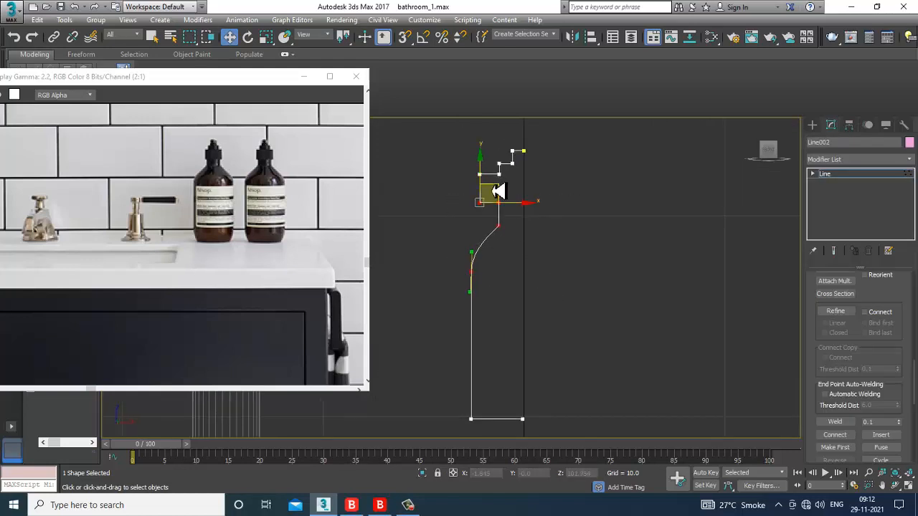
# Step: Apply a Lathe modifier to Line002 with the axis aligned to Max
pyautogui.click(847, 174)
pyautogui.click(858, 159)
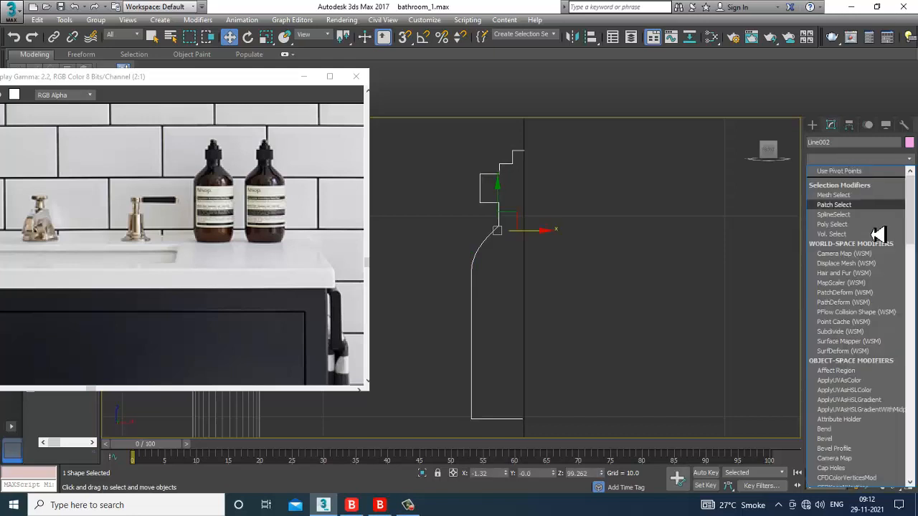
pyautogui.press('l')
pyautogui.press('Return')
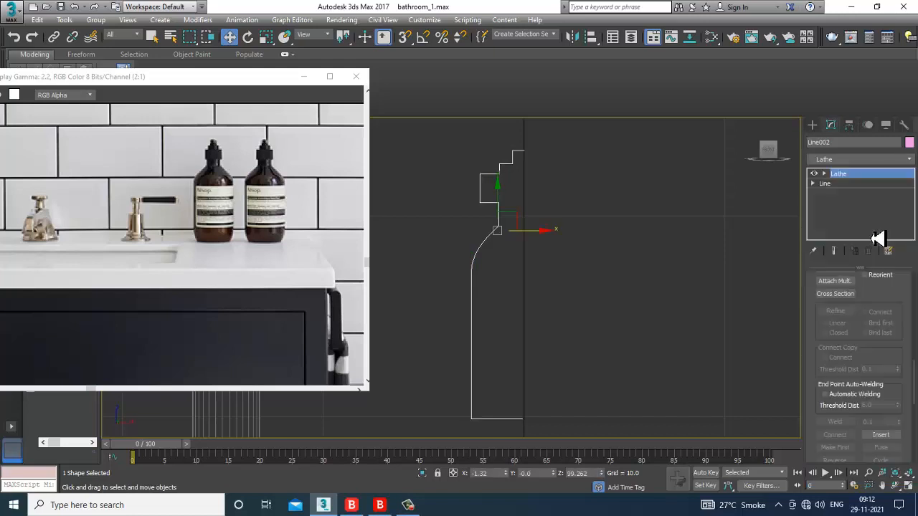
pyautogui.click(888, 355)
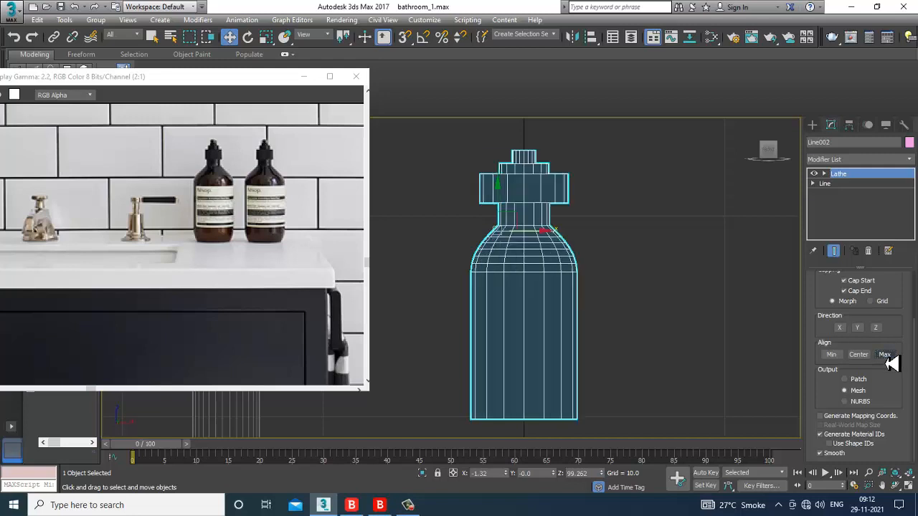
pyautogui.scroll(-4, 567, 287)
pyautogui.scroll(-4, 548, 246)
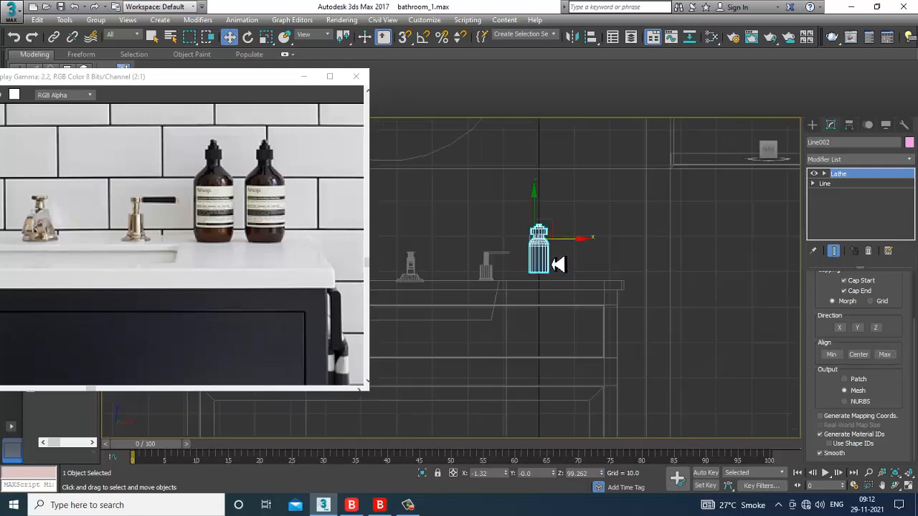
pyautogui.scroll(8, 563, 251)
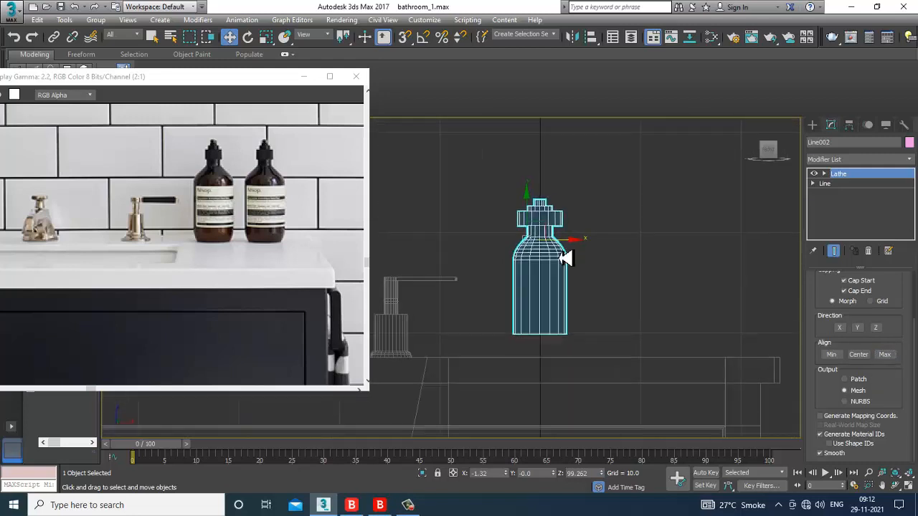
# Step: Edit Line002's vertices below the Lathe with the end result shown, selecting the top vertices
pyautogui.click(813, 184)
pyautogui.click(834, 193)
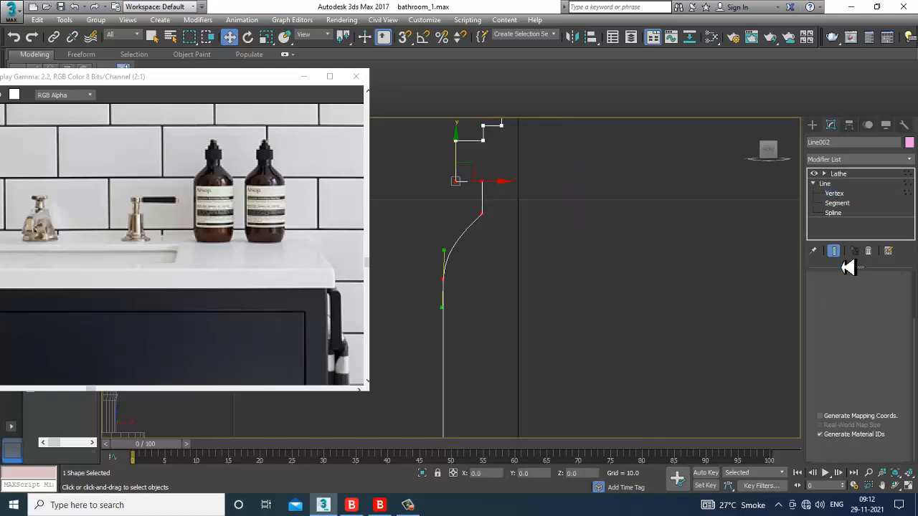
pyautogui.click(834, 251)
pyautogui.scroll(-4, 567, 219)
pyautogui.moveTo(567, 224); pyautogui.dragTo(565, 219, button='middle')
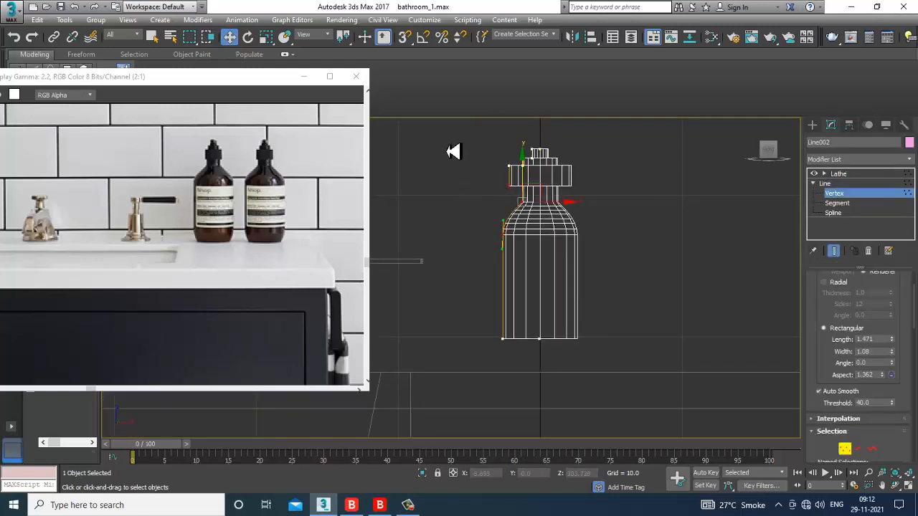
pyautogui.moveTo(445, 142); pyautogui.dragTo(541, 354)
pyautogui.click(554, 155)
pyautogui.keyDown('alt'); pyautogui.moveTo(536, 164); pyautogui.dragTo(565, 159); pyautogui.keyUp('alt')
# Step: Select the collar's left vertices and move them inward to narrow the collar
pyautogui.scroll(3, 540, 197)
pyautogui.moveTo(529, 215); pyautogui.dragTo(534, 267, button='middle')
pyautogui.click(520, 257)
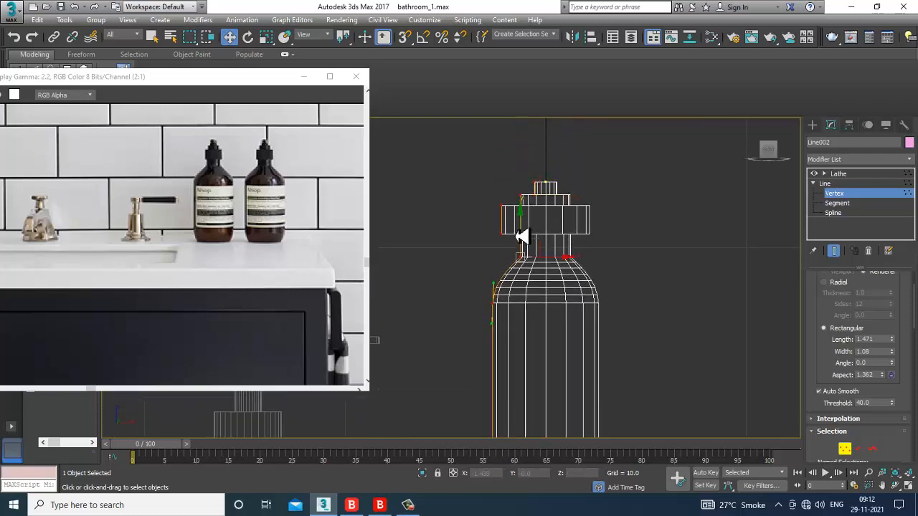
pyautogui.click(501, 205)
pyautogui.moveTo(480, 184); pyautogui.dragTo(523, 300)
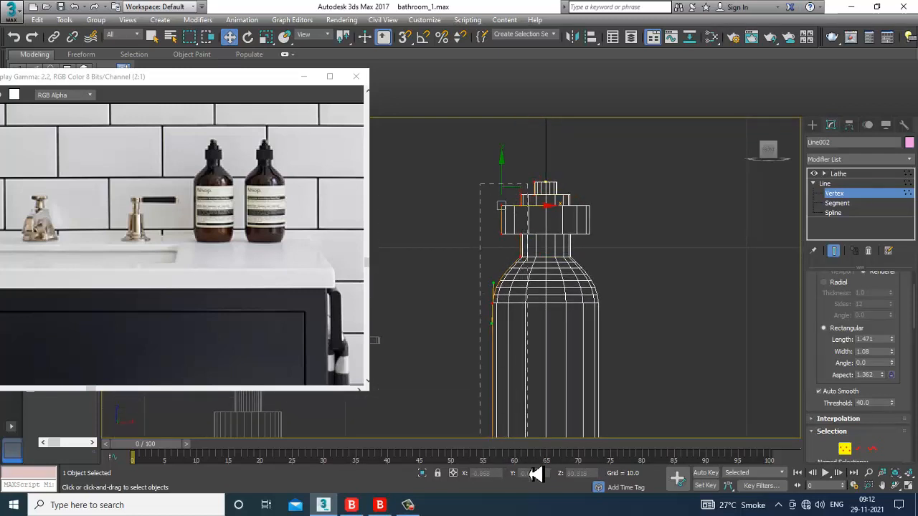
pyautogui.moveTo(530, 515); pyautogui.dragTo(531, 514)
pyautogui.scroll(-3, 548, 373)
pyautogui.moveTo(545, 365); pyautogui.dragTo(535, 322, button='middle')
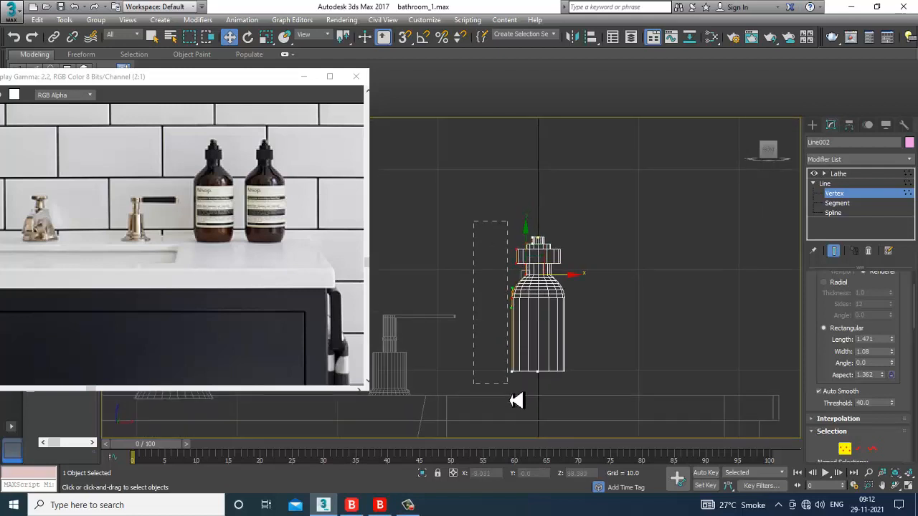
pyautogui.scroll(3, 528, 337)
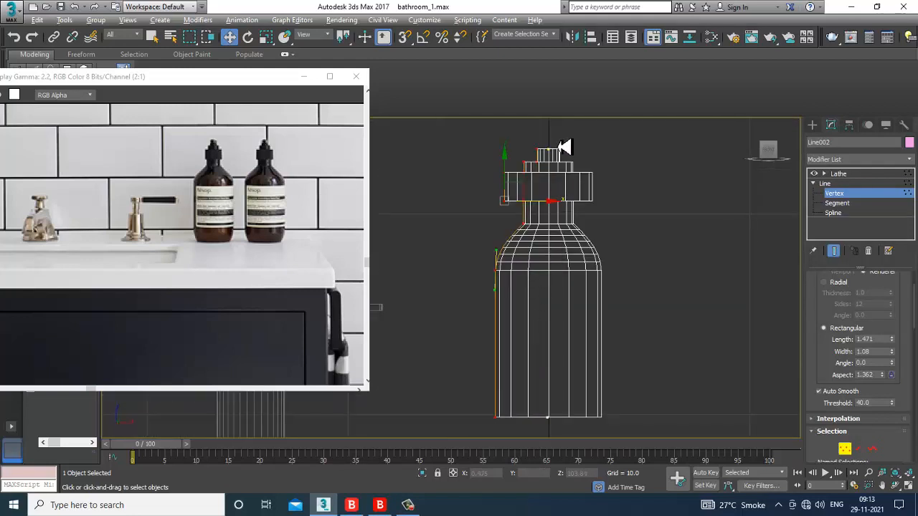
pyautogui.keyDown('alt'); pyautogui.moveTo(558, 147); pyautogui.dragTo(535, 188); pyautogui.keyUp('alt')
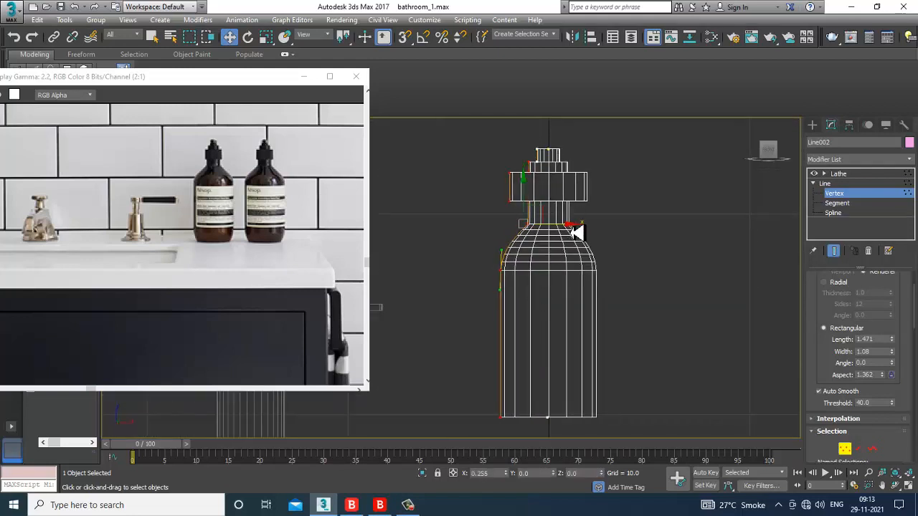
pyautogui.scroll(2, 537, 207)
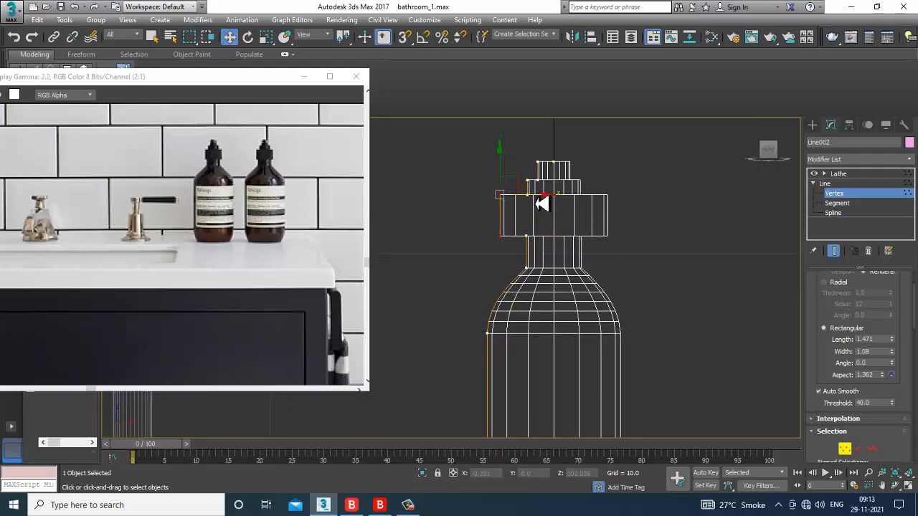
pyautogui.moveTo(542, 205); pyautogui.dragTo(559, 204)
# Step: Bring the bottle's base into view and select the profile's bottom-left corner vertex
pyautogui.scroll(-1, 568, 262)
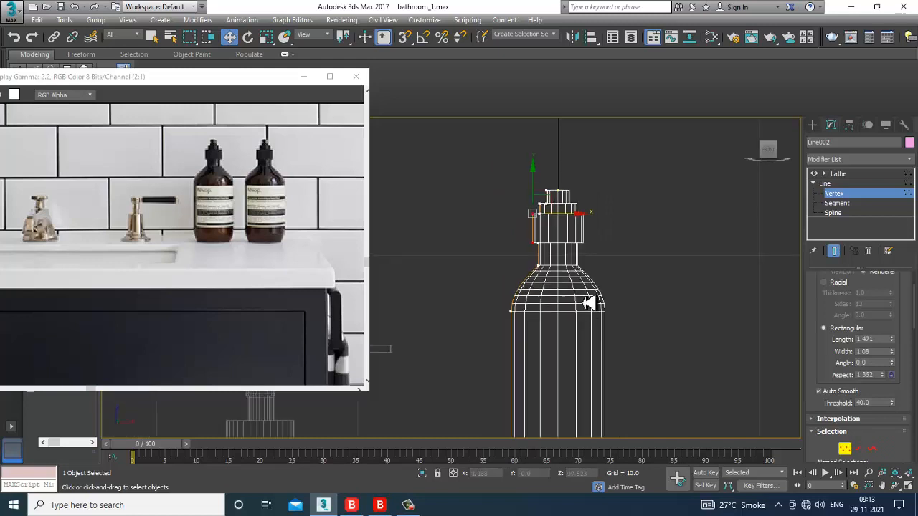
pyautogui.moveTo(588, 303); pyautogui.dragTo(576, 280, button='middle')
pyautogui.scroll(2, 563, 244)
pyautogui.scroll(1, 559, 238)
pyautogui.moveTo(558, 238); pyautogui.dragTo(557, 175, button='middle')
pyautogui.scroll(-1, 595, 308)
pyautogui.moveTo(596, 308); pyautogui.dragTo(584, 210, button='middle')
pyautogui.moveTo(588, 430); pyautogui.dragTo(561, 314, button='middle')
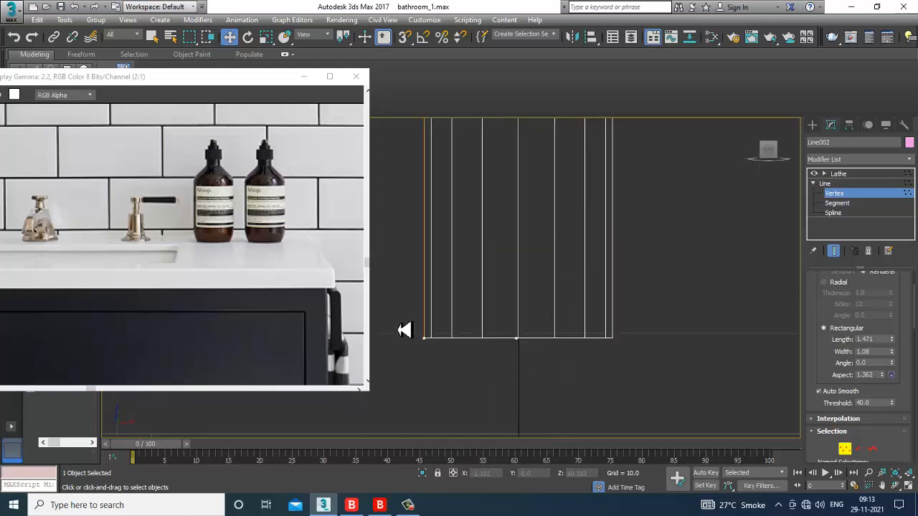
pyautogui.click(424, 338)
pyautogui.moveTo(822, 424); pyautogui.dragTo(827, 116)
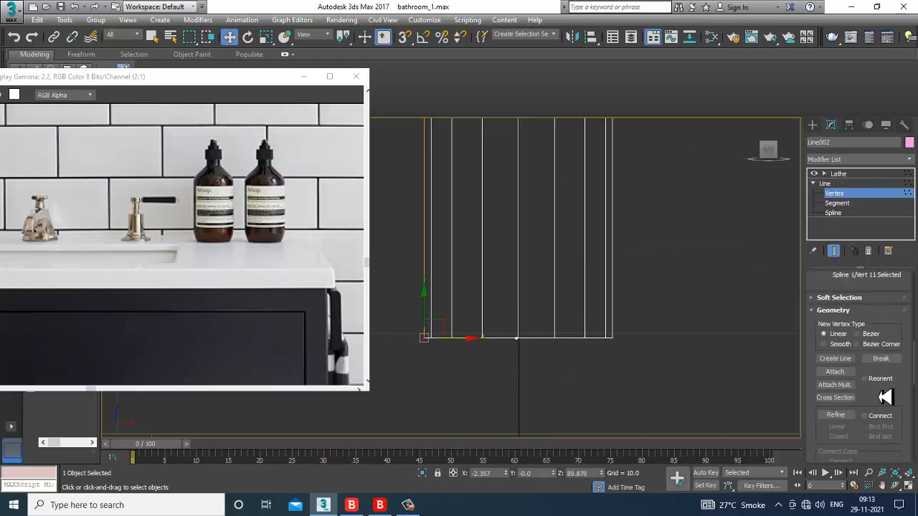
pyautogui.moveTo(885, 395); pyautogui.dragTo(894, 118)
# Step: Fillet the bottom-left corner to round the bottle's base, then leave vertex editing
pyautogui.click(835, 287)
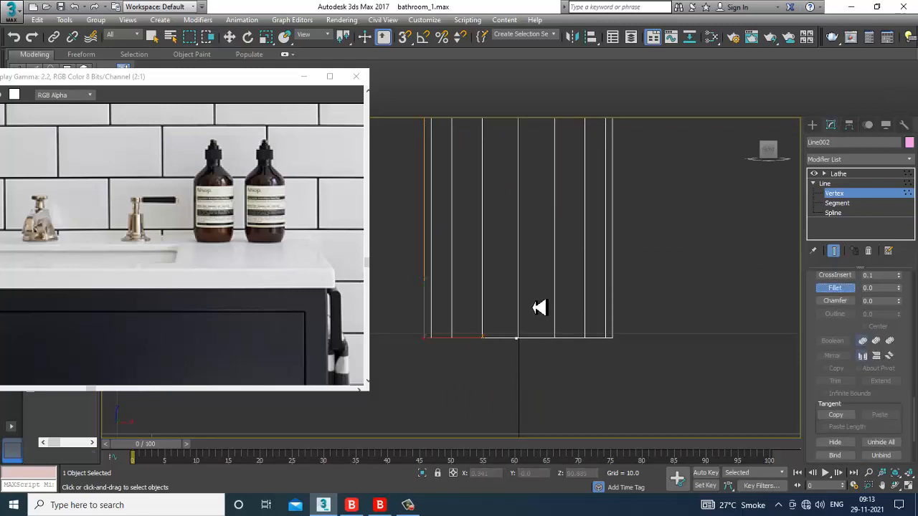
pyautogui.moveTo(428, 346); pyautogui.dragTo(423, 334)
pyautogui.scroll(-4, 577, 337)
pyautogui.scroll(5, 600, 298)
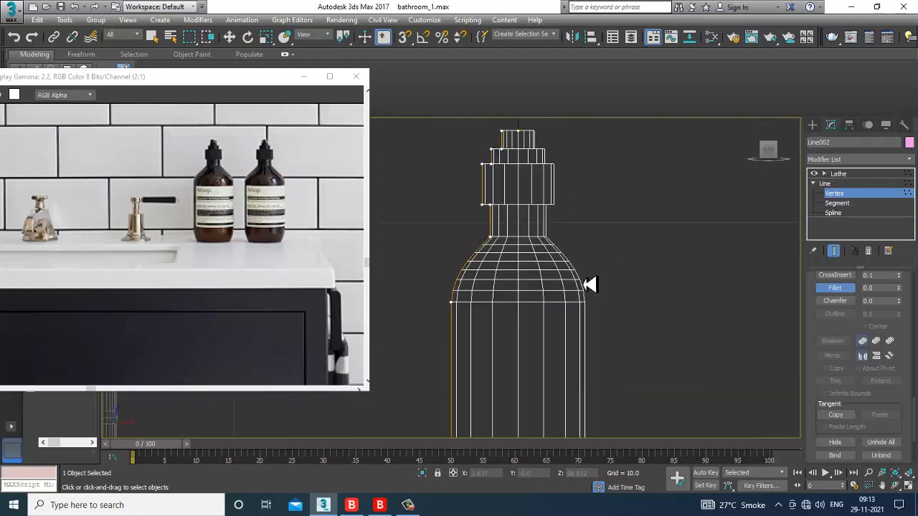
pyautogui.press('w')
pyautogui.press('1')
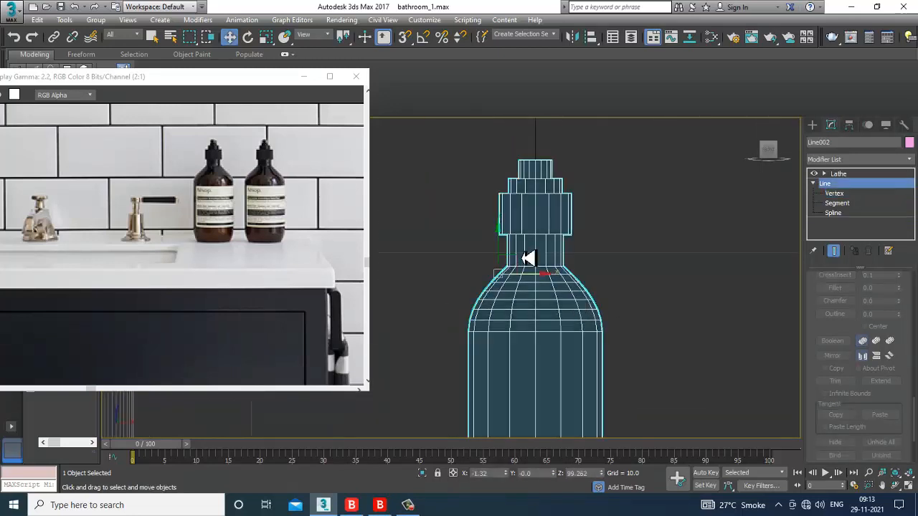
# Step: Reselect the collar's left-edge vertices and check the bottle's shape in the Perspective view
pyautogui.press('1')
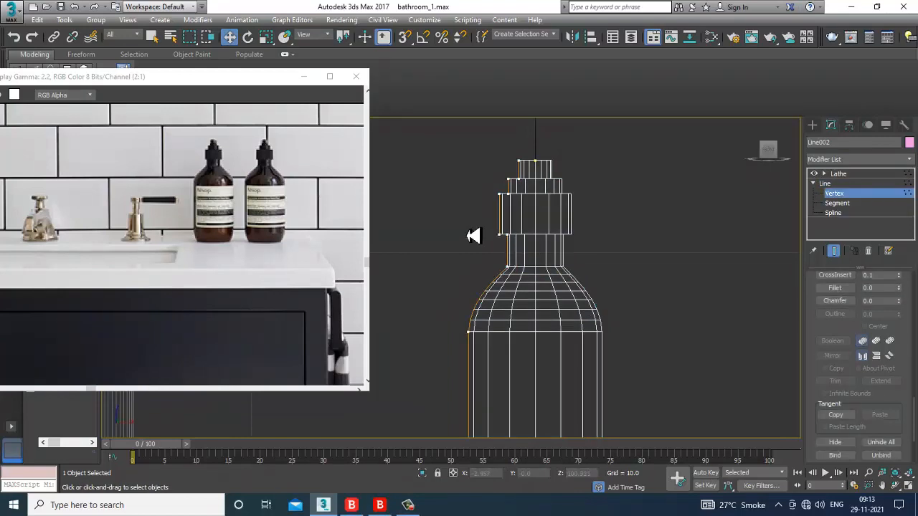
pyautogui.moveTo(622, 248); pyautogui.dragTo(578, 237)
pyautogui.scroll(-2, 544, 244)
pyautogui.moveTo(545, 243); pyautogui.dragTo(575, 303, button='middle')
pyautogui.scroll(-3, 568, 276)
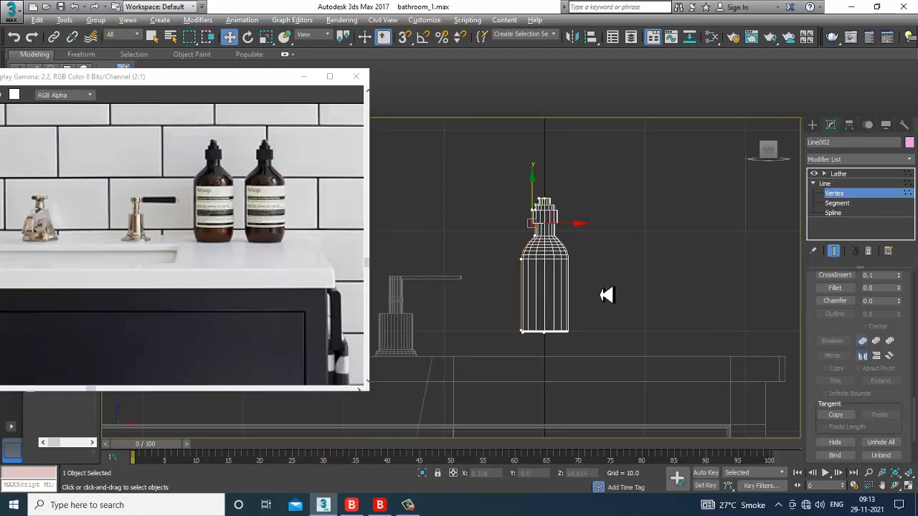
pyautogui.hotkey('alt', 'w')
pyautogui.rightClick(678, 350)
pyautogui.hotkey('alt', 'w')
pyautogui.press('z')
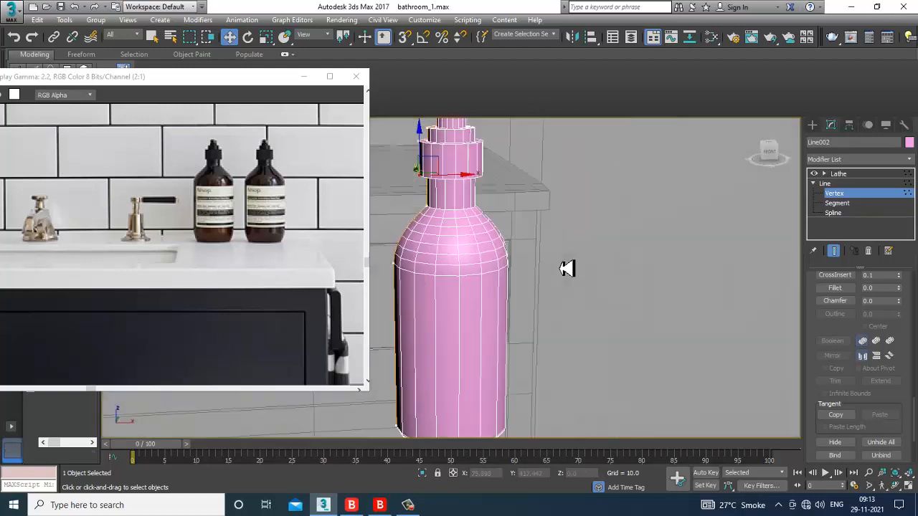
pyautogui.scroll(-4, 569, 268)
pyautogui.keyDown('alt'); pyautogui.moveTo(547, 274); pyautogui.dragTo(583, 297, button='middle'); pyautogui.keyUp('alt')
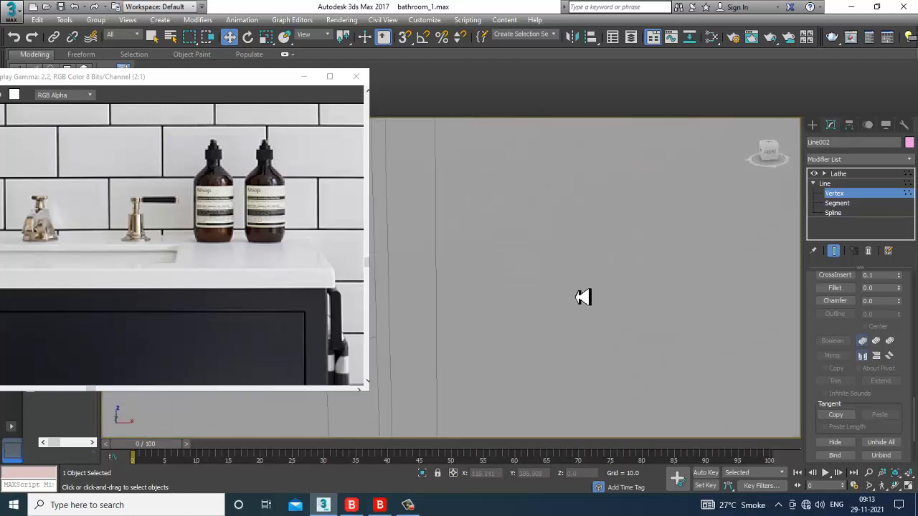
# Step: In the maximized Front view, push the profile vertices outward to widen the body, then return to the Lathe
pyautogui.hotkey('alt', 'w')
pyautogui.rightClick(600, 179)
pyautogui.hotkey('alt', 'w')
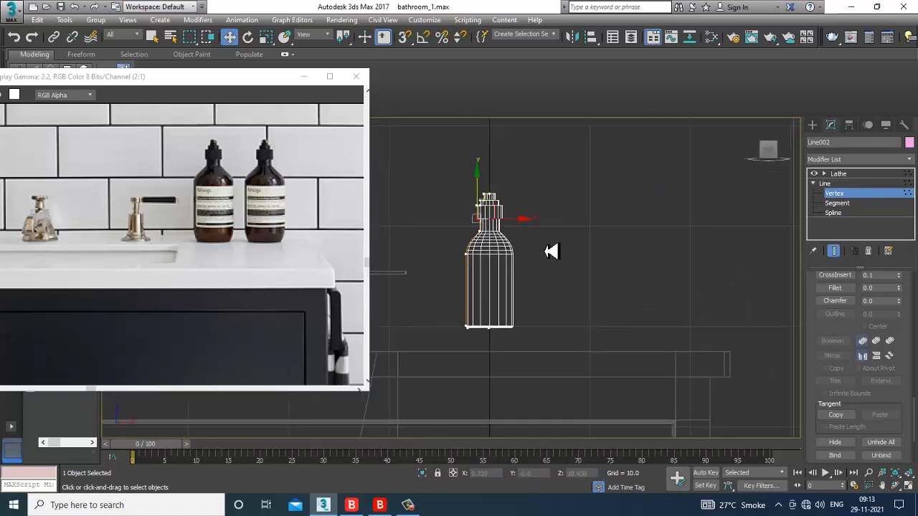
pyautogui.moveTo(448, 262); pyautogui.dragTo(483, 252, button='middle')
pyautogui.scroll(3, 539, 308)
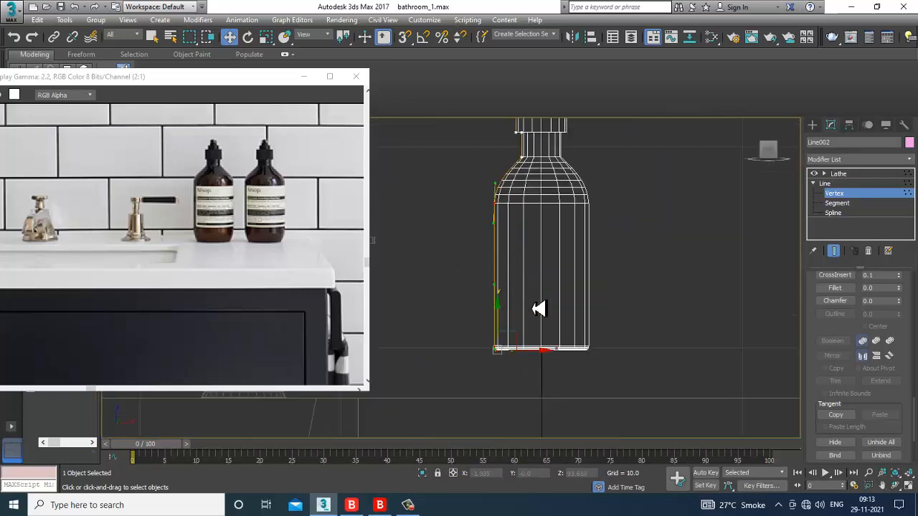
pyautogui.moveTo(538, 359); pyautogui.dragTo(528, 358)
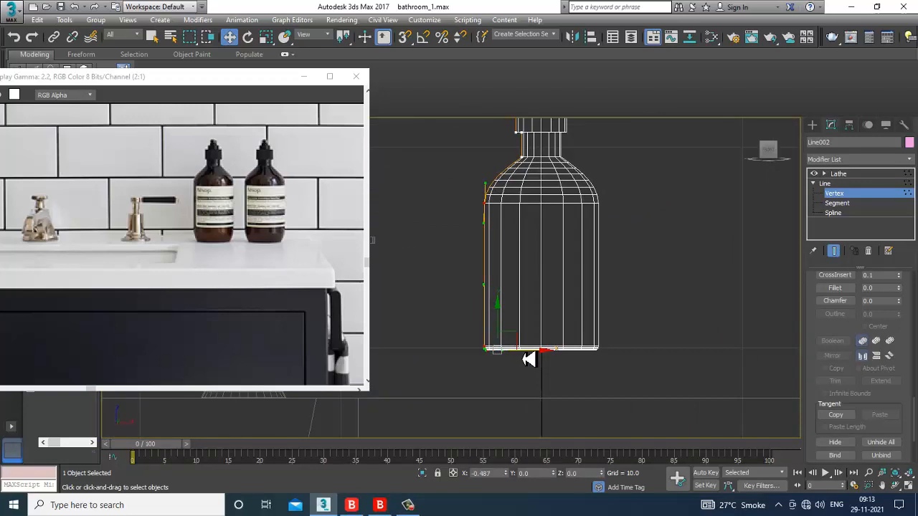
pyautogui.scroll(-3, 528, 358)
pyautogui.hotkey('alt', 'w')
pyautogui.click(837, 174)
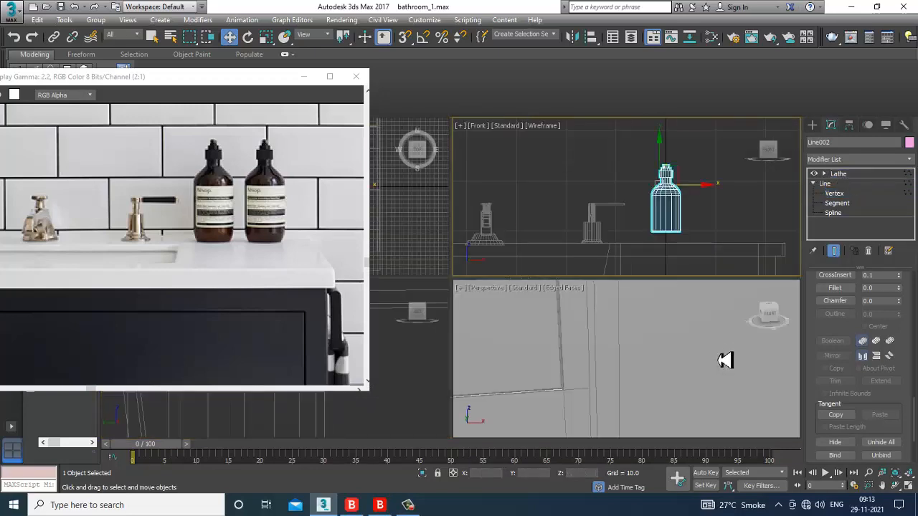
# Step: Move the lathed bottle onto the vanity top beside the dispenser, adjusting it in Y and Z
pyautogui.hotkey('alt', 'w')
pyautogui.scroll(-6, 609, 309)
pyautogui.scroll(3, 592, 299)
pyautogui.keyDown('alt'); pyautogui.moveTo(593, 299); pyautogui.dragTo(610, 307, button='middle'); pyautogui.keyUp('alt')
pyautogui.moveTo(611, 306); pyautogui.dragTo(411, 207)
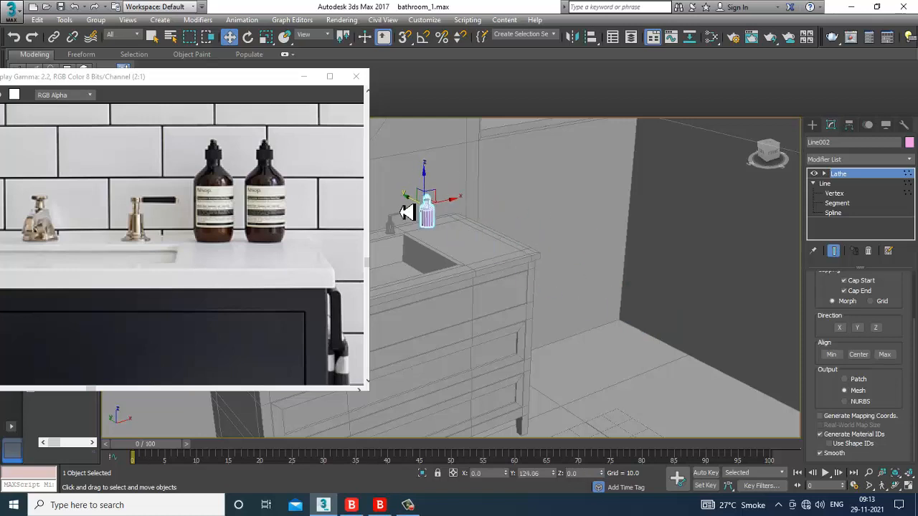
pyautogui.scroll(5, 412, 207)
pyautogui.scroll(-4, 444, 226)
pyautogui.keyDown('alt'); pyautogui.moveTo(436, 219); pyautogui.dragTo(428, 240, button='middle'); pyautogui.keyUp('alt')
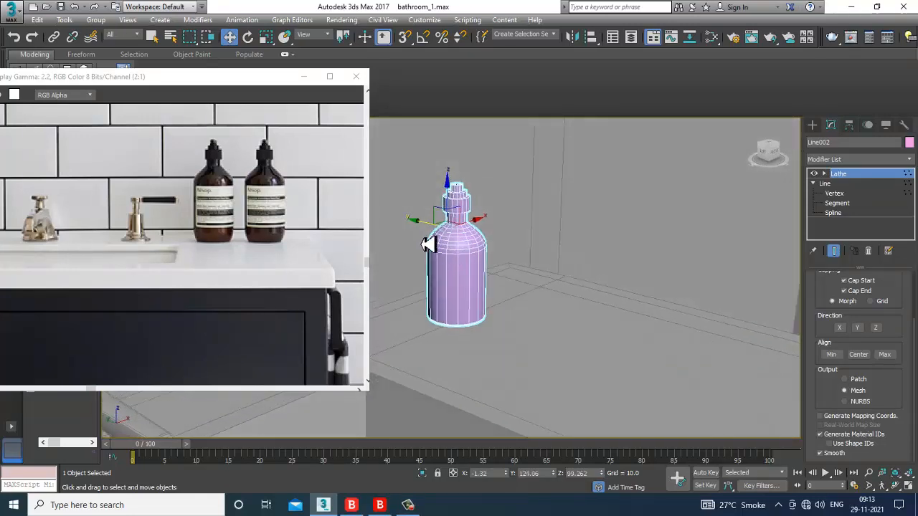
pyautogui.moveTo(428, 228); pyautogui.dragTo(404, 230)
pyautogui.keyDown('alt'); pyautogui.moveTo(528, 279); pyautogui.dragTo(483, 256, button='middle'); pyautogui.keyUp('alt')
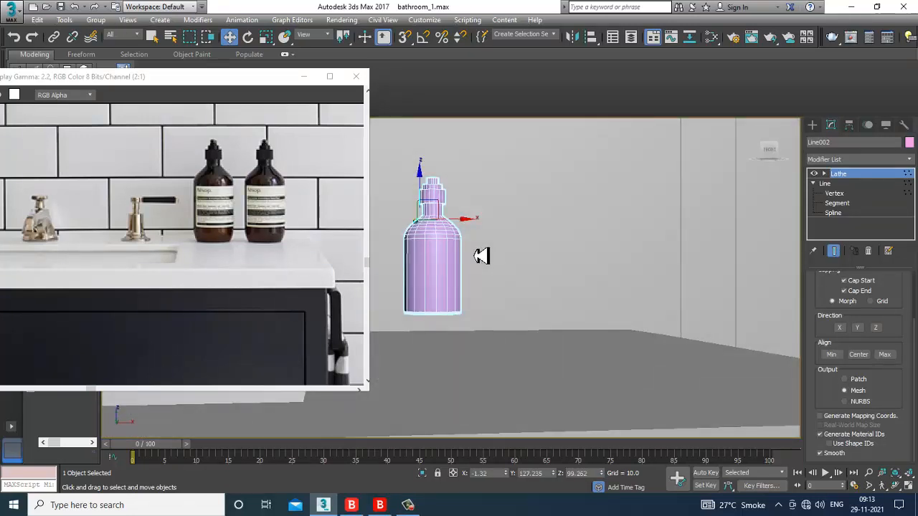
pyautogui.moveTo(426, 194); pyautogui.dragTo(427, 209)
pyautogui.scroll(-3, 500, 239)
pyautogui.keyDown('alt'); pyautogui.moveTo(500, 239); pyautogui.dragTo(521, 248, button='middle'); pyautogui.keyUp('alt')
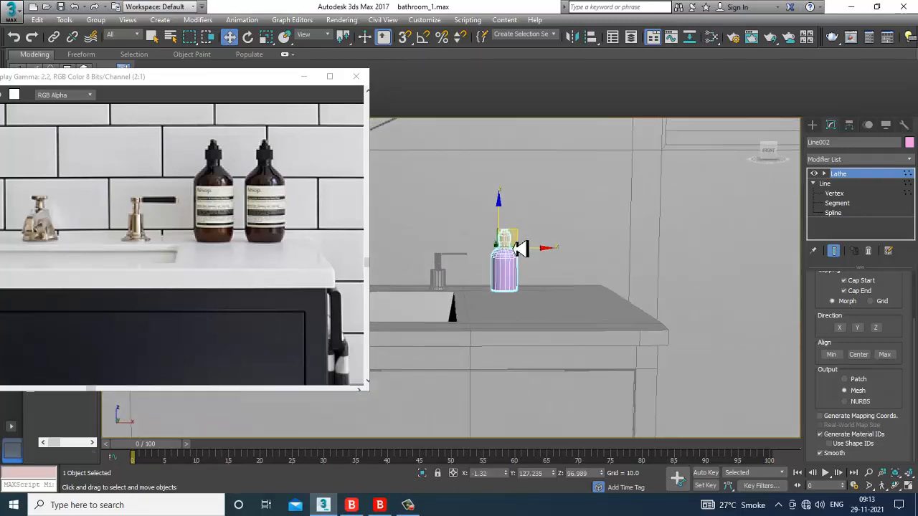
pyautogui.scroll(3, 521, 248)
# Step: At Line vertex level, select the bottle profile's top vertices and raise them
pyautogui.press('1')
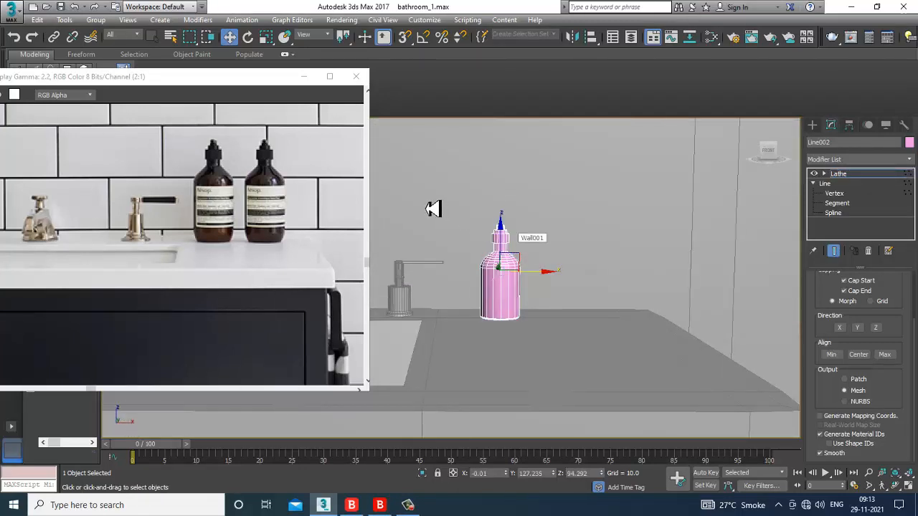
pyautogui.click(835, 194)
pyautogui.moveTo(422, 202); pyautogui.dragTo(568, 297)
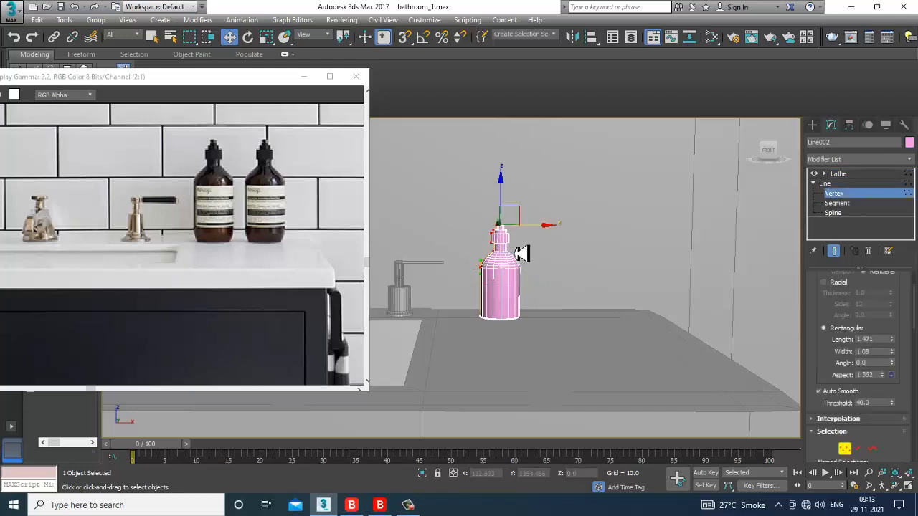
pyautogui.moveTo(501, 210); pyautogui.dragTo(506, 190)
pyautogui.keyDown('alt'); pyautogui.moveTo(515, 204); pyautogui.dragTo(604, 268, button='middle'); pyautogui.keyUp('alt')
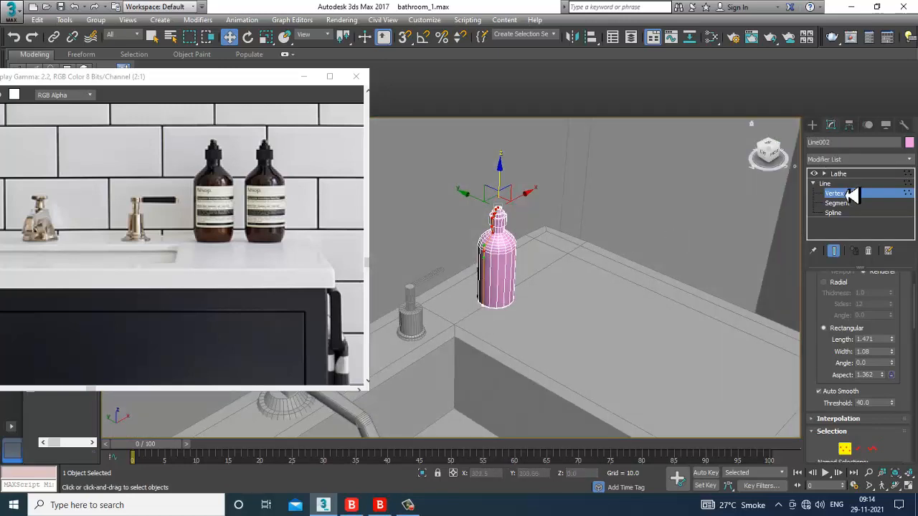
# Step: In a full-size Front view, move the side vertices outward to widen the bottle body
pyautogui.hotkey('alt', 'w')
pyautogui.hotkey('alt', 'w')
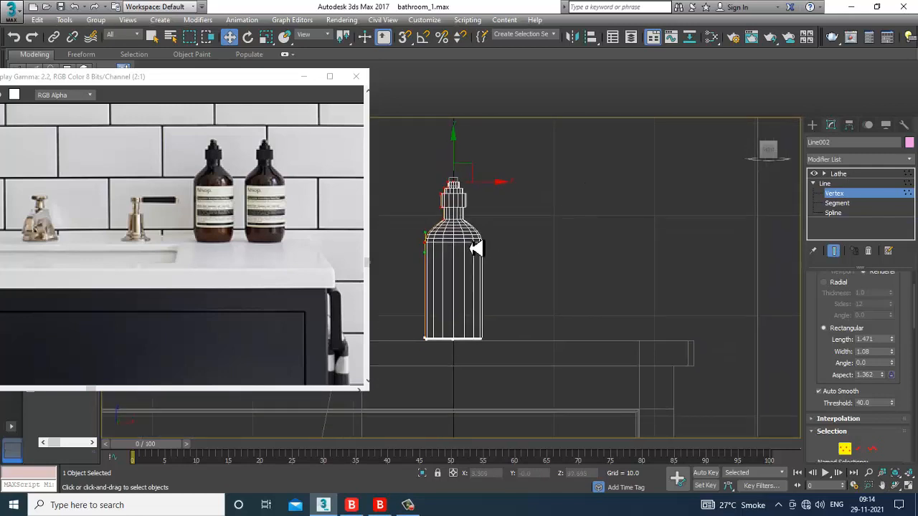
pyautogui.moveTo(398, 215); pyautogui.dragTo(435, 345)
pyautogui.moveTo(456, 254); pyautogui.dragTo(450, 252)
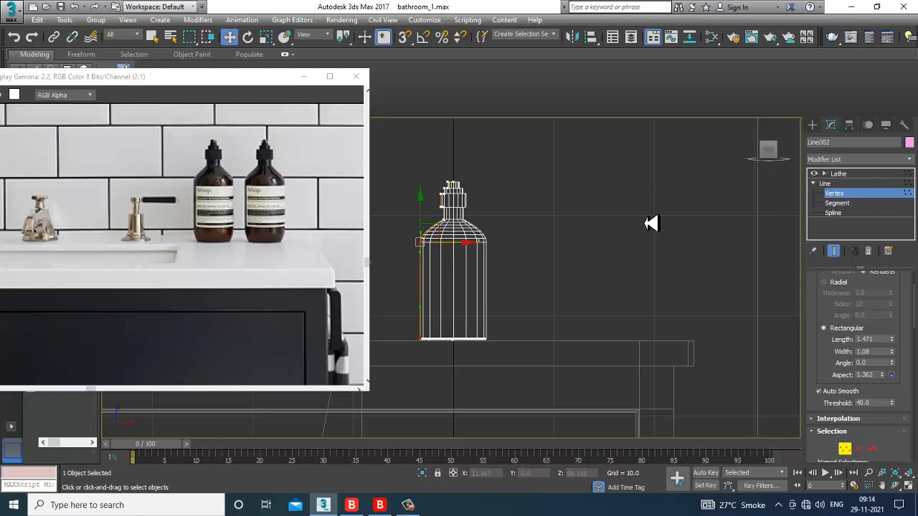
pyautogui.click(843, 174)
pyautogui.scroll(-3, 525, 321)
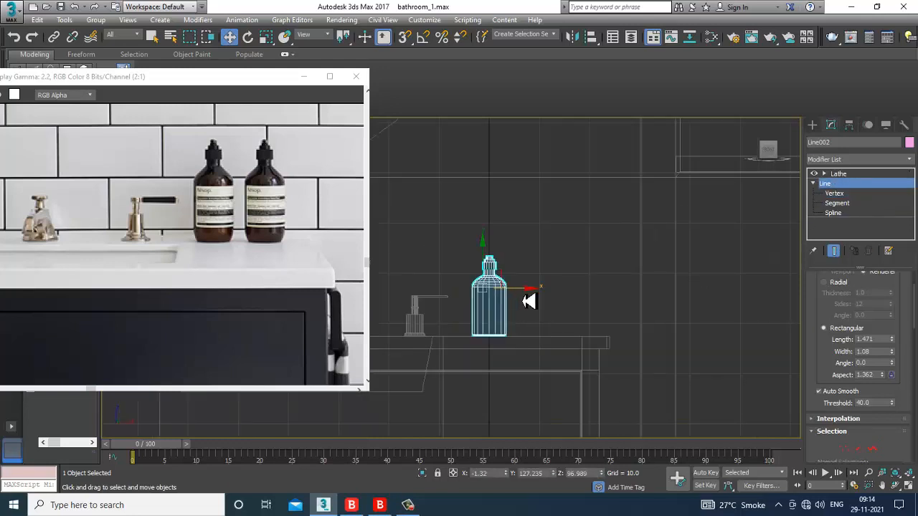
# Step: Shift-drag the bottle along X to make one independent Copy beside it
pyautogui.keyDown('shift'); pyautogui.moveTo(531, 296); pyautogui.dragTo(580, 294); pyautogui.keyUp('shift')
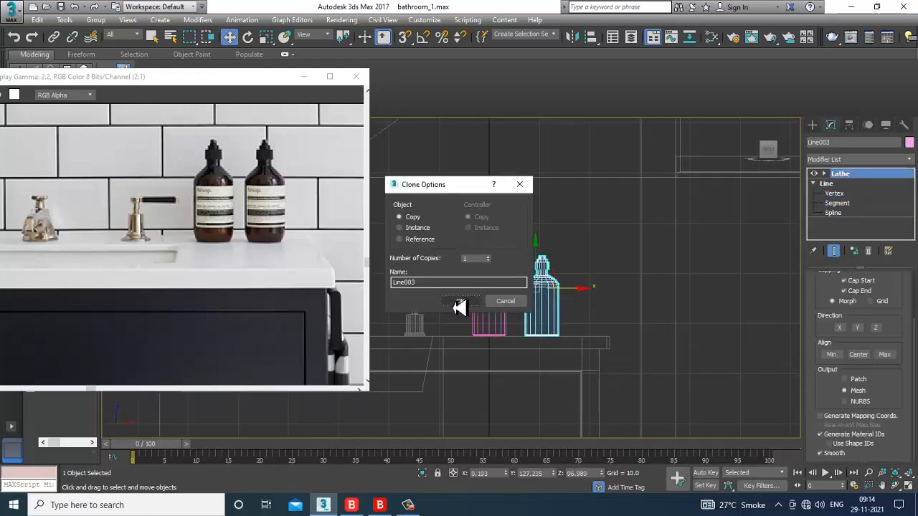
pyautogui.click(463, 304)
pyautogui.hotkey('alt', 'w')
pyautogui.hotkey('alt', 'w')
pyautogui.scroll(-10, 598, 361)
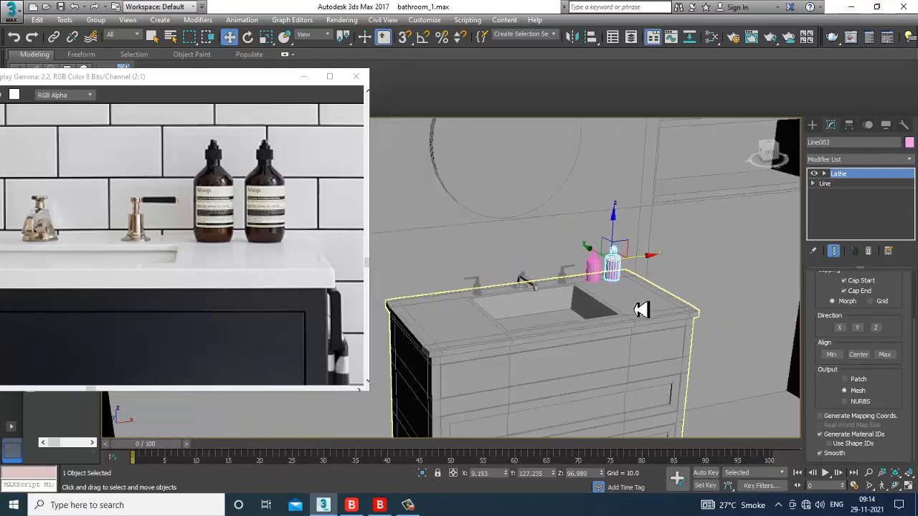
pyautogui.scroll(-4, 598, 338)
pyautogui.scroll(7, 610, 322)
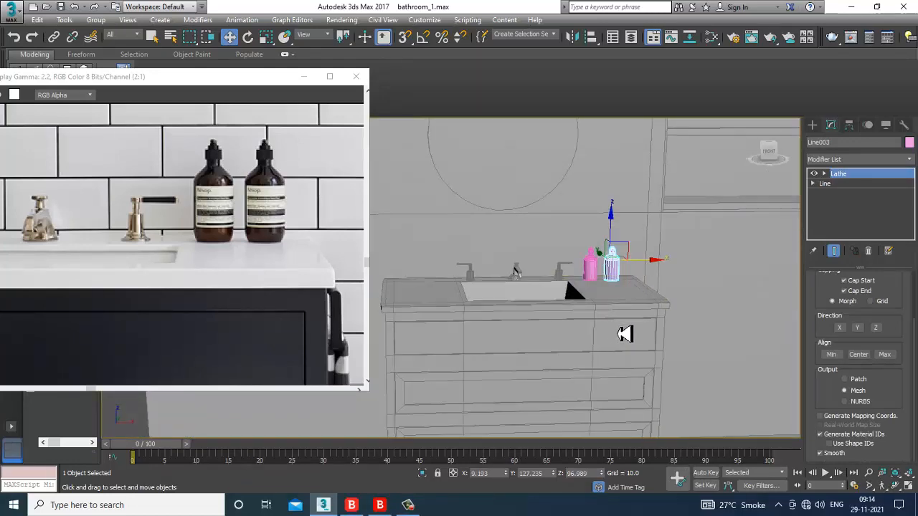
pyautogui.scroll(-4, 620, 323)
# Step: Select all scene objects and set their object colour to grey
pyautogui.hotkey('ctrl', 'a')
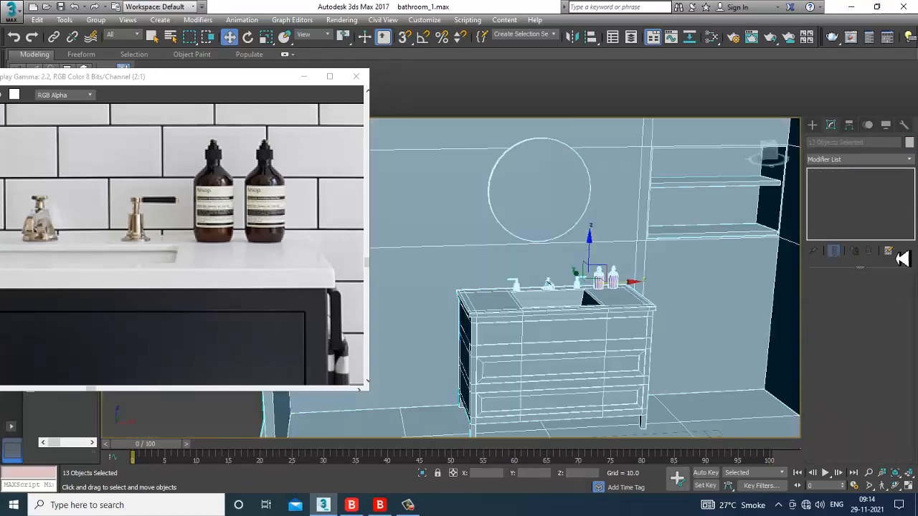
pyautogui.click(909, 144)
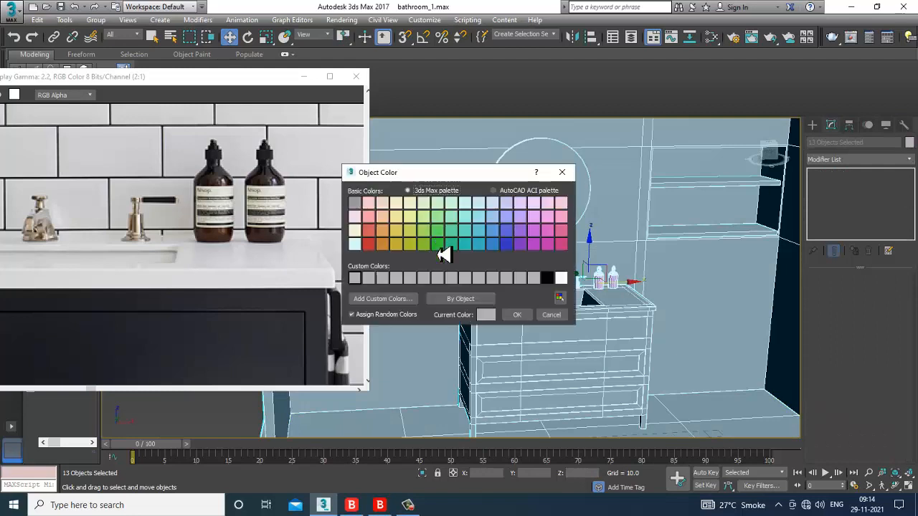
pyautogui.click(520, 318)
pyautogui.scroll(-3, 147, 223)
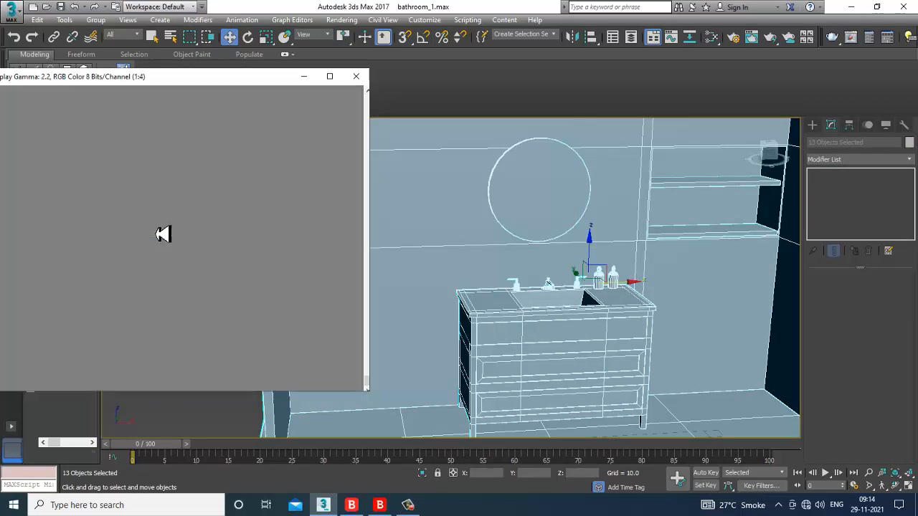
pyautogui.scroll(1, 147, 234)
pyautogui.scroll(-1, 122, 247)
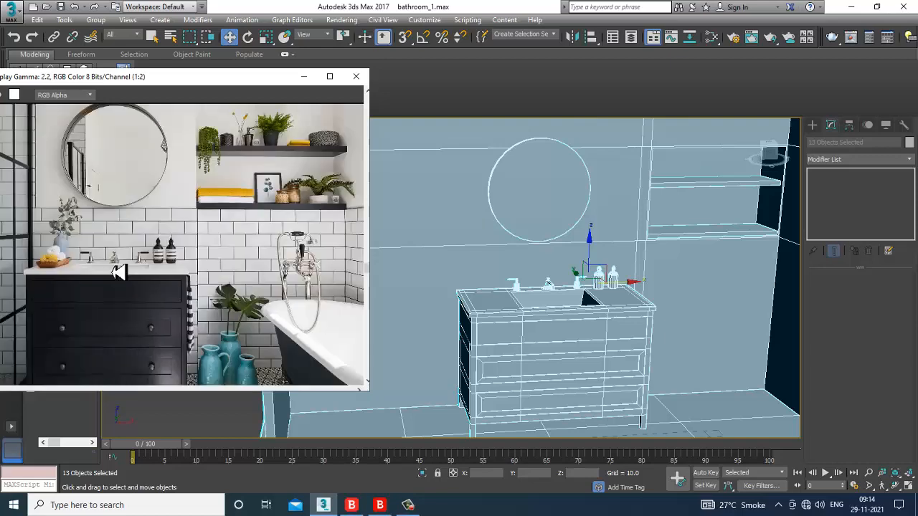
pyautogui.scroll(1, 184, 252)
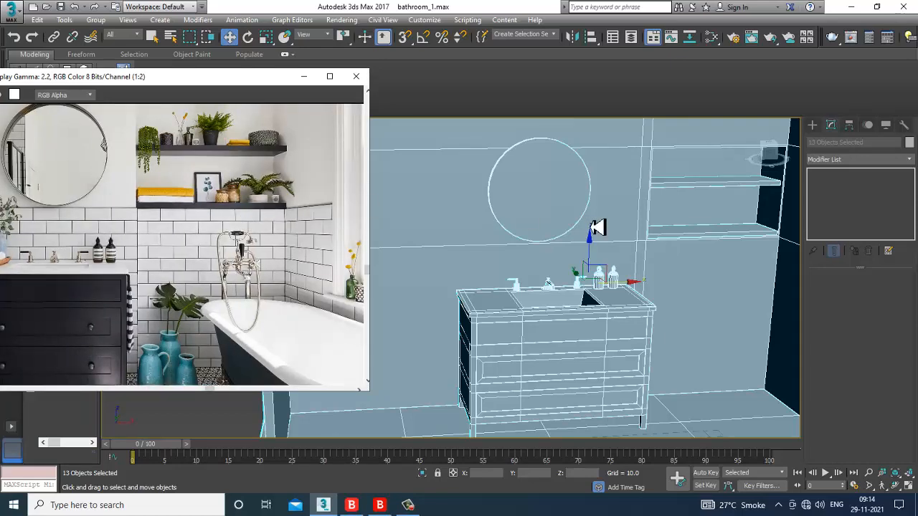
# Step: Deselect everything and pan the view to frame the whole room
pyautogui.moveTo(559, 314); pyautogui.dragTo(571, 273, button='middle')
pyautogui.scroll(-5, 596, 293)
pyautogui.click(589, 130)
pyautogui.scroll(2, 599, 223)
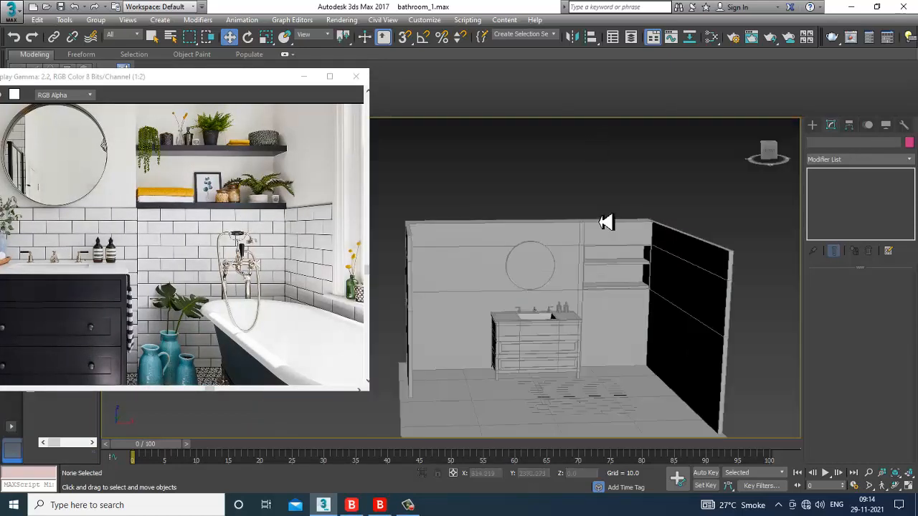
pyautogui.scroll(4, 606, 222)
pyautogui.scroll(3, 566, 246)
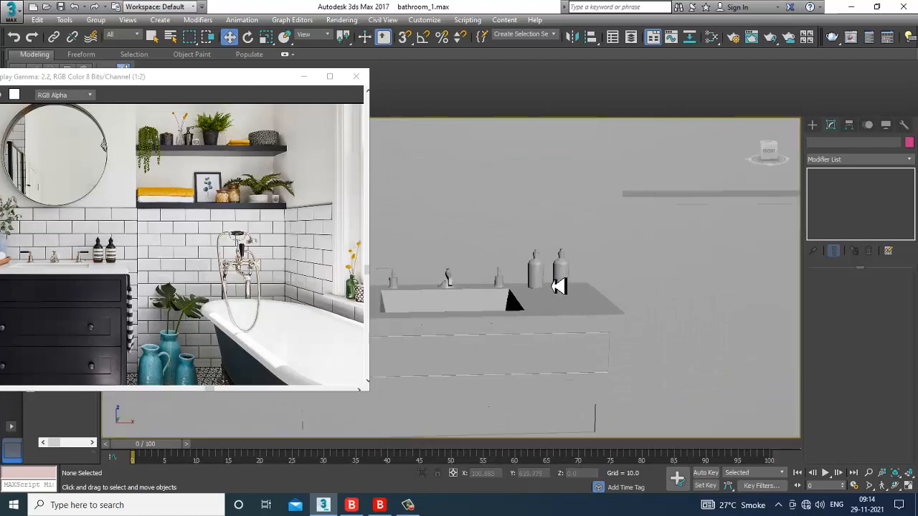
pyautogui.scroll(-5, 559, 286)
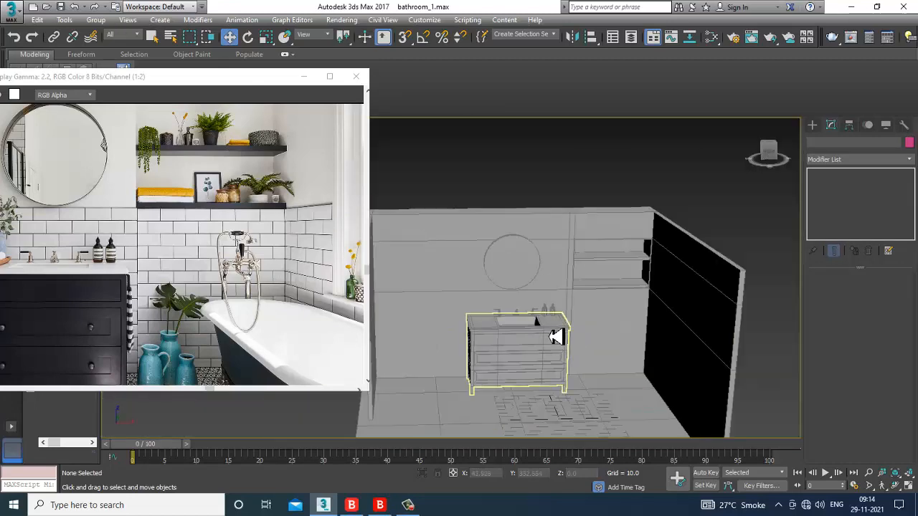
pyautogui.moveTo(561, 337); pyautogui.dragTo(589, 300, button='middle')
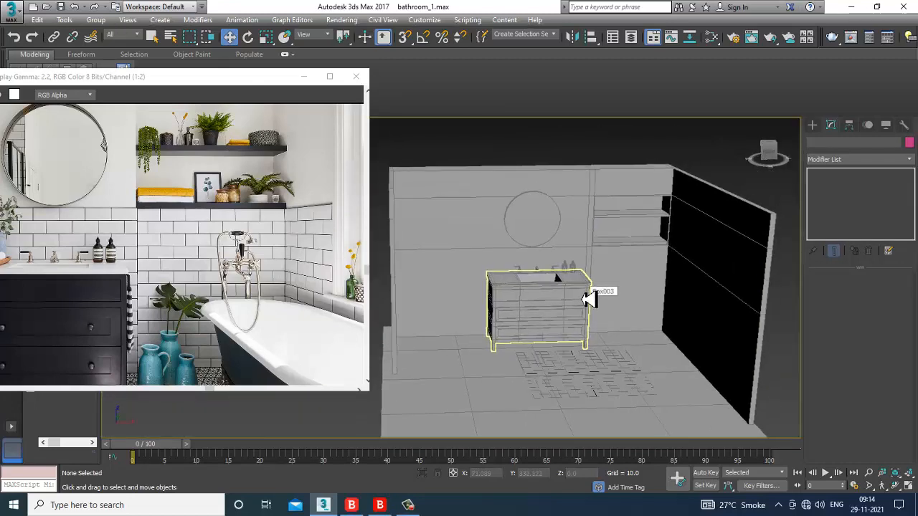